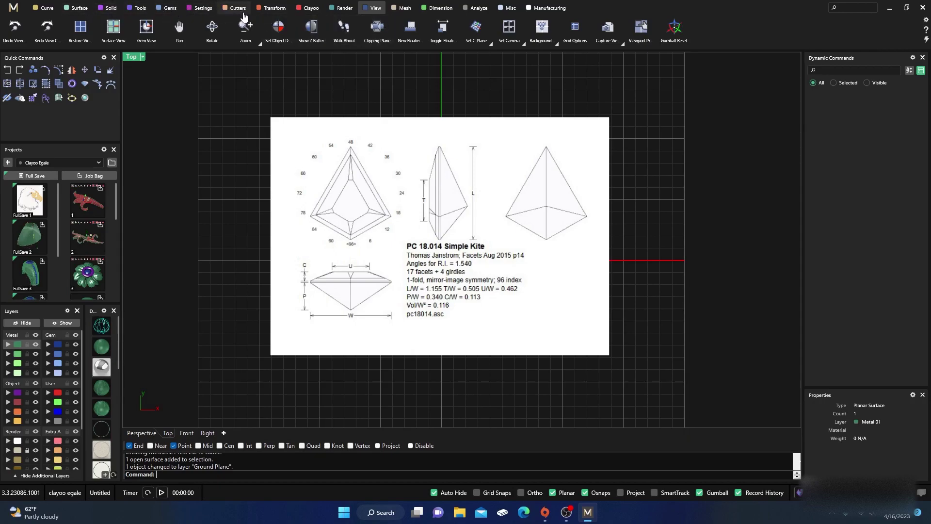
Trace the upper-left and lower-left edges of the outermost kite outline in the faceting diagram with two lines.
left_click(162, 11)
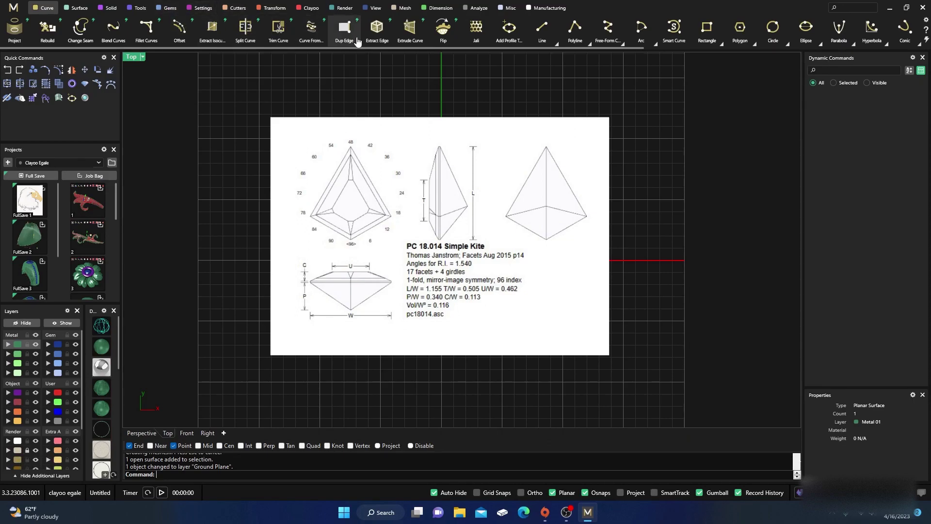
left_click(542, 30)
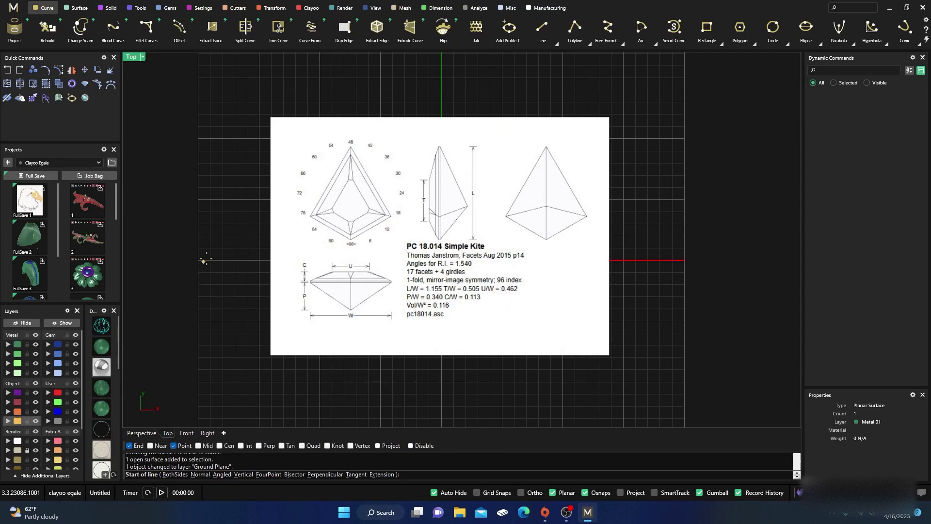
scroll(408, 158, "up", 5)
right_click_drag(360, 157, 444, 148)
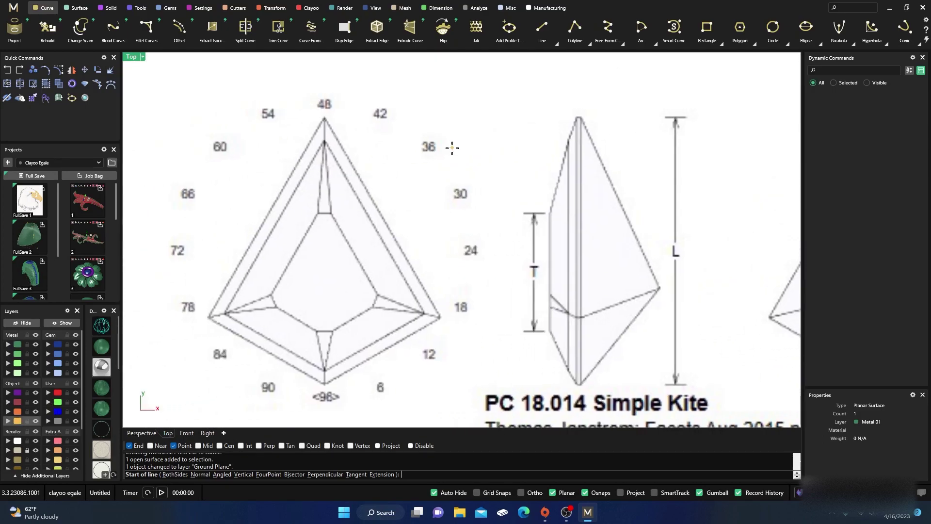
left_click(325, 118)
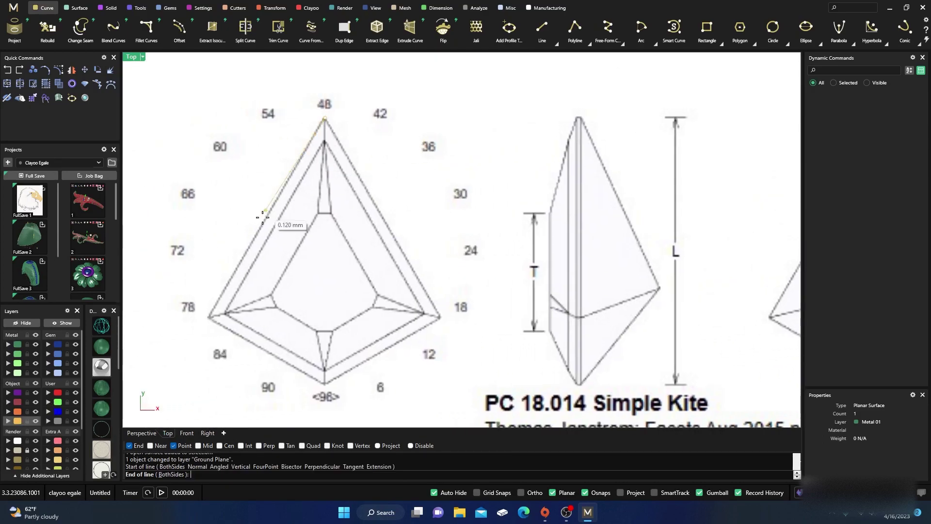
left_click(210, 317)
right_click(209, 318)
left_click(210, 317)
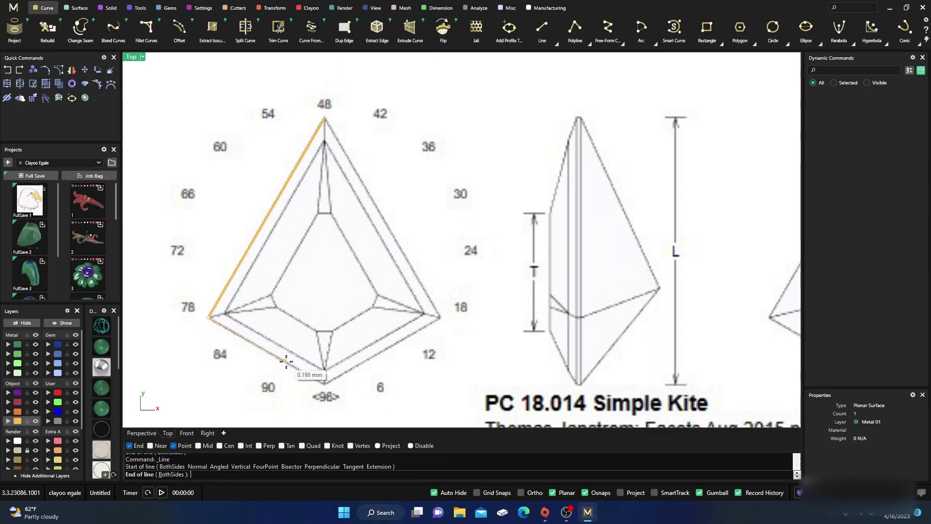
left_click(322, 384)
Trace the lower-right and upper-right edges of the outermost kite with lines, closing the outline at its top point.
right_click(322, 384)
left_click(323, 385)
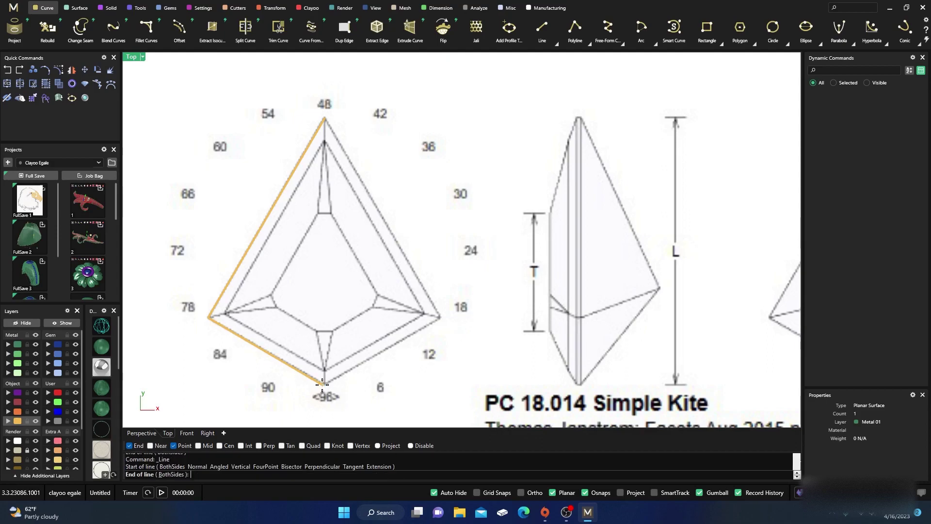
left_click(441, 317)
right_click(441, 317)
left_click(442, 317)
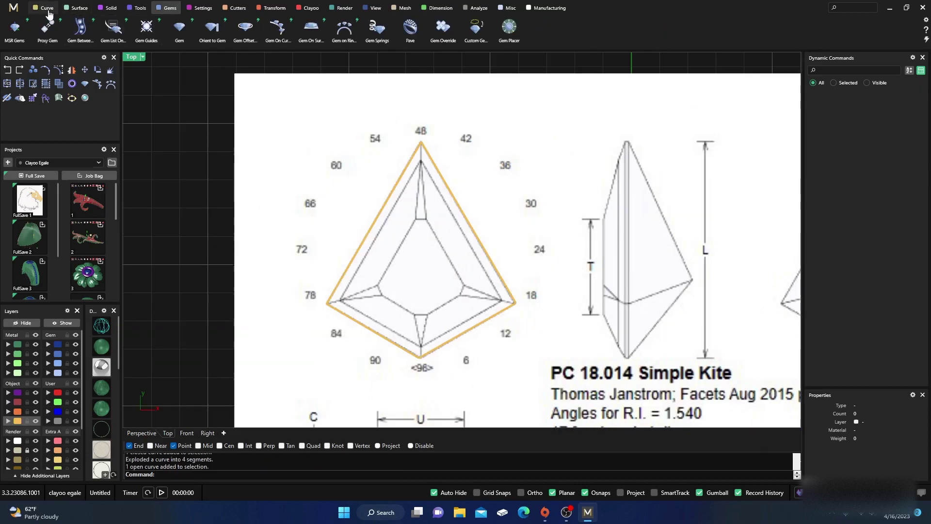
Trace the upper-left and lower-left edges of the second, inner kite outline with two lines.
left_click(48, 10)
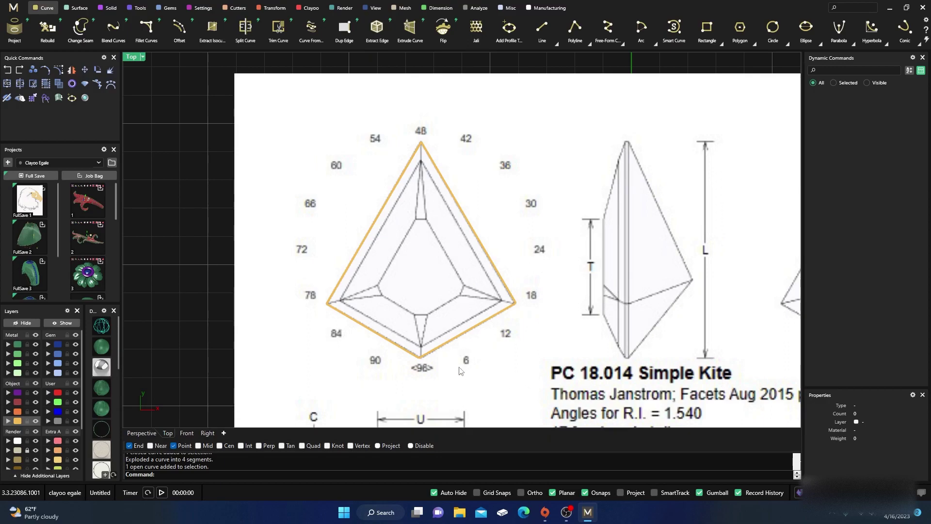
scroll(418, 204, "down", 3)
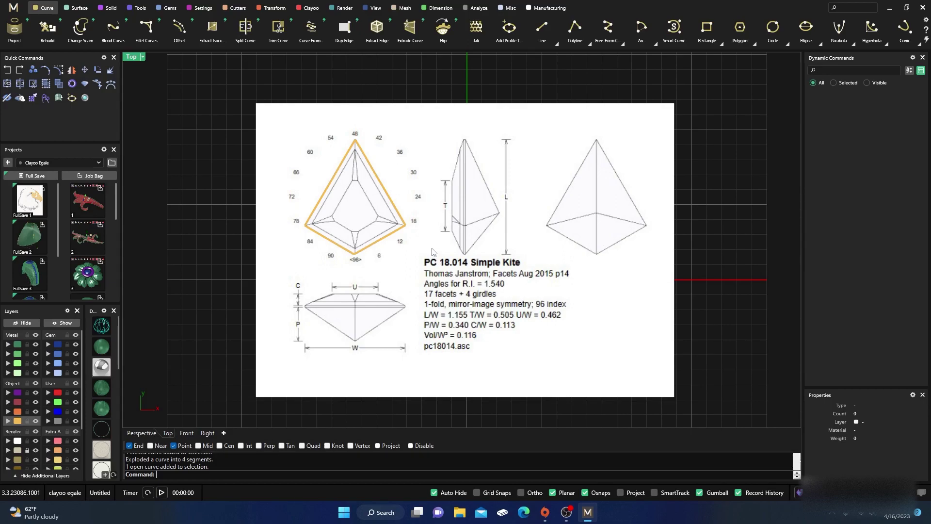
right_click_drag(452, 292, 451, 281)
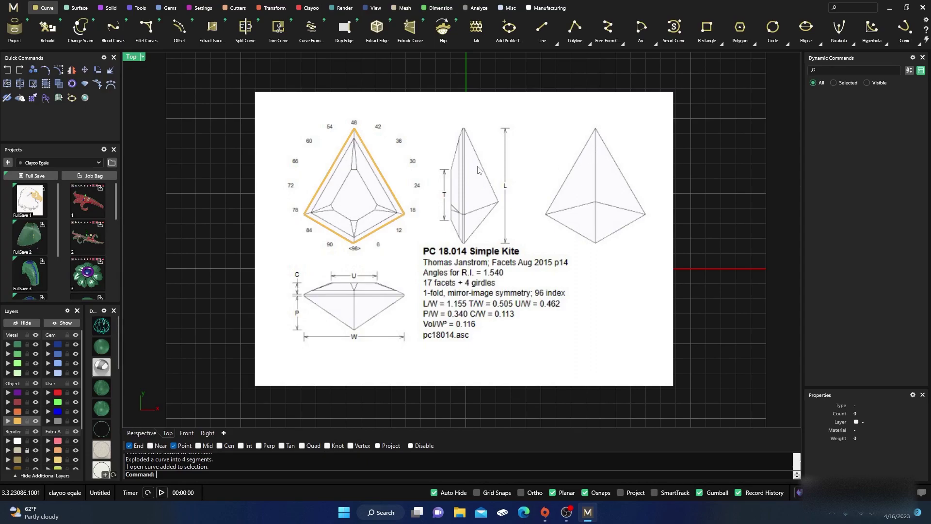
right_click_drag(364, 211, 385, 215)
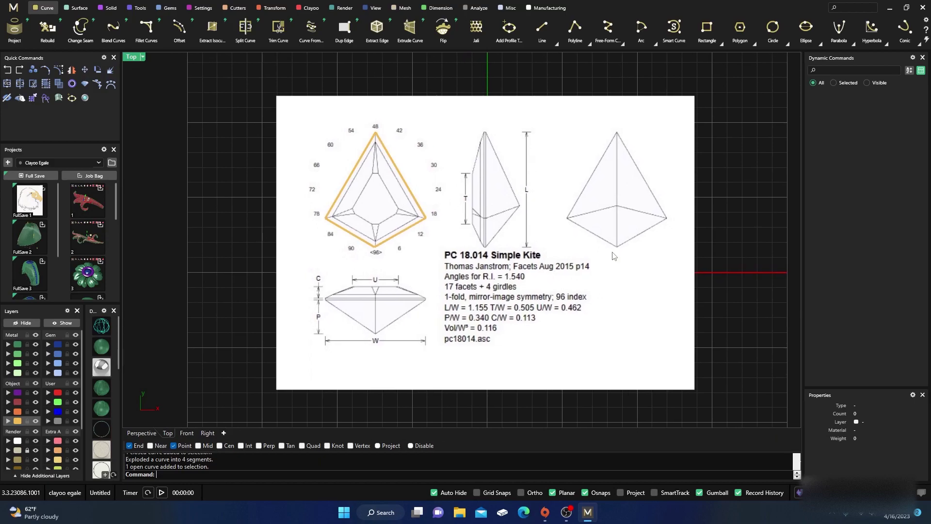
scroll(374, 186, "up", 3)
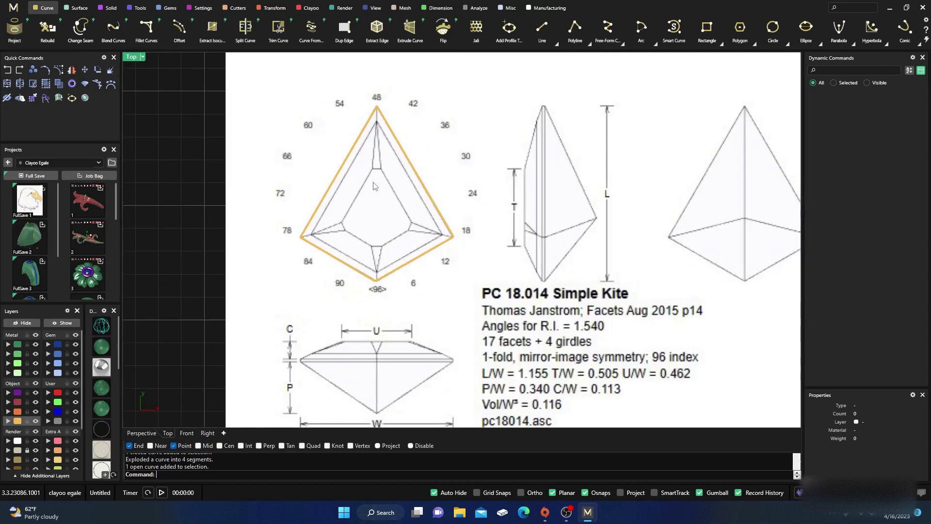
right_click_drag(381, 217, 383, 223)
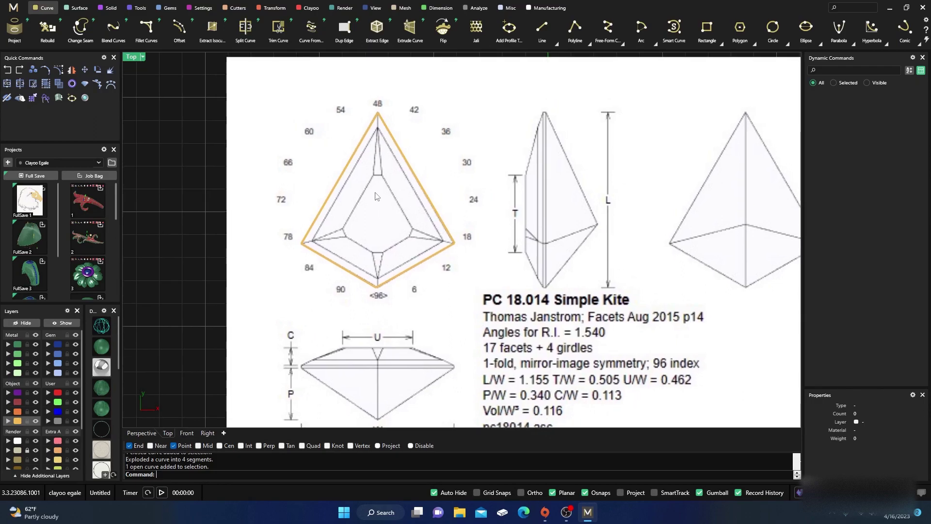
left_click(542, 27)
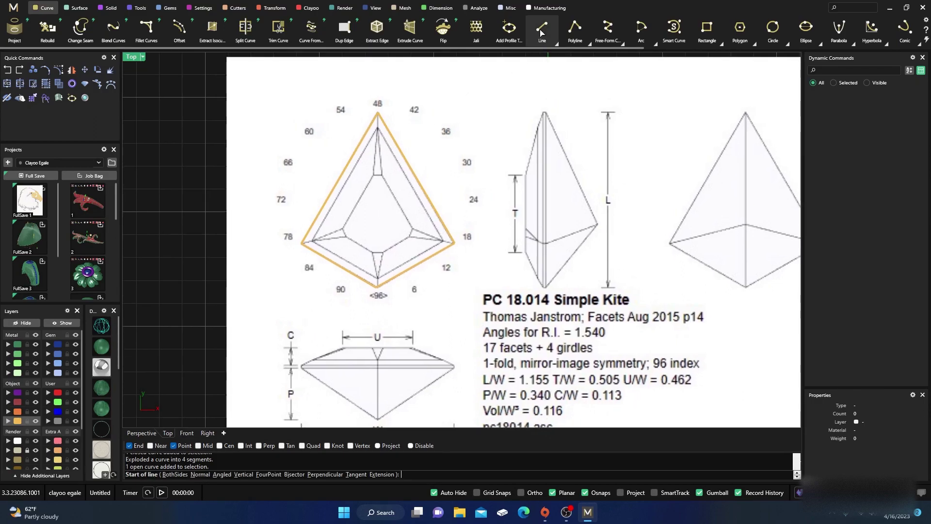
scroll(379, 147, "up", 5)
left_click(378, 103)
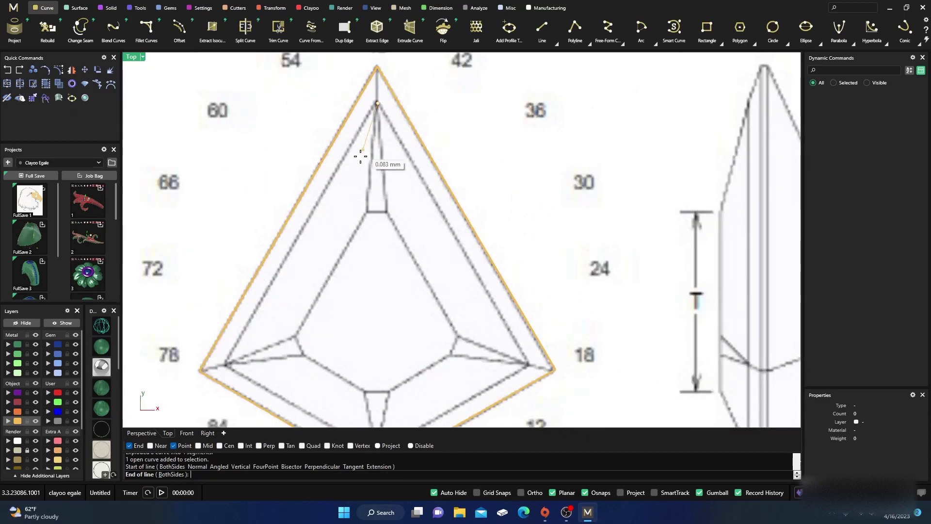
left_click(226, 364)
right_click_drag(226, 364, 239, 264)
right_click(241, 265)
left_click(239, 262)
left_click(389, 349)
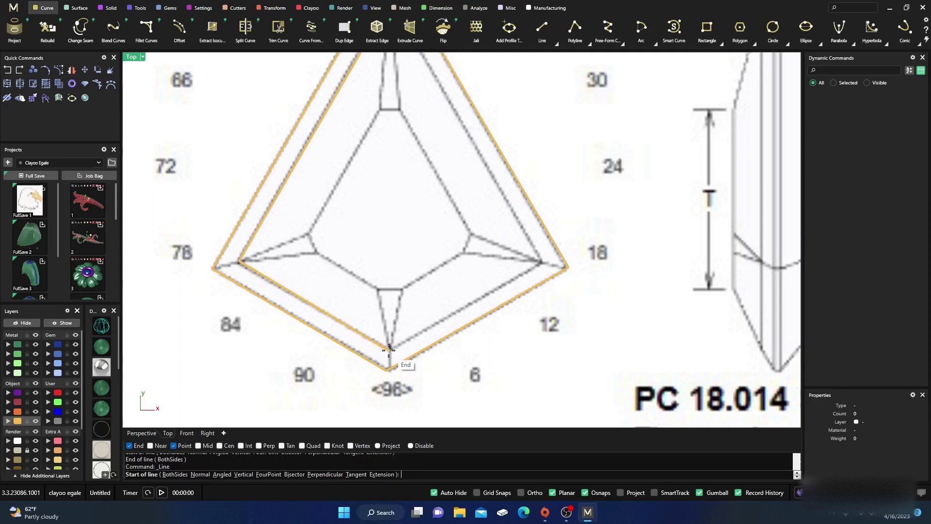
Trace the lower-right and upper-right edges of the inner kite with lines, closing it at its top point.
left_click(539, 263)
right_click(540, 263)
left_click(540, 262)
right_click_drag(545, 269, 539, 424)
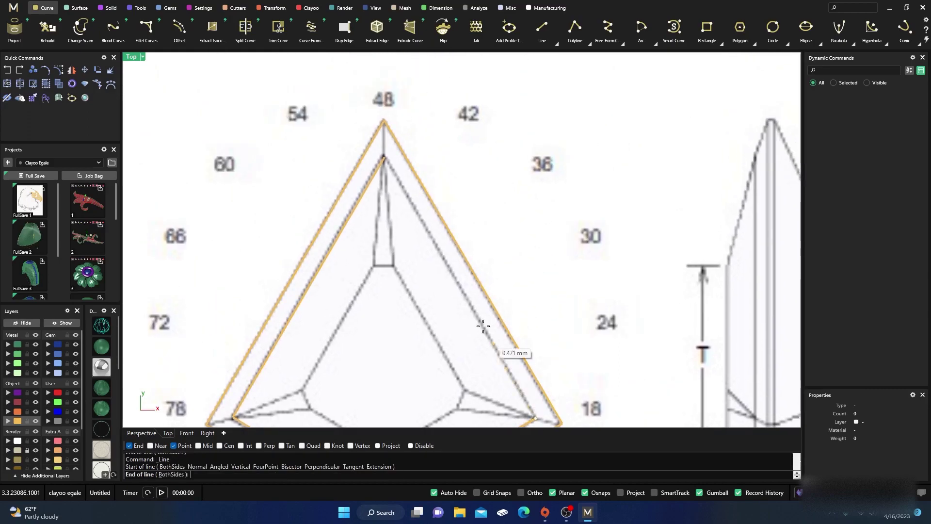
left_click(386, 155)
scroll(386, 155, "down", 2)
Trace the short top edge, long upper-left edge and short left corner edge of the central table facet with lines.
right_click(396, 231)
scroll(391, 223, "up", 1)
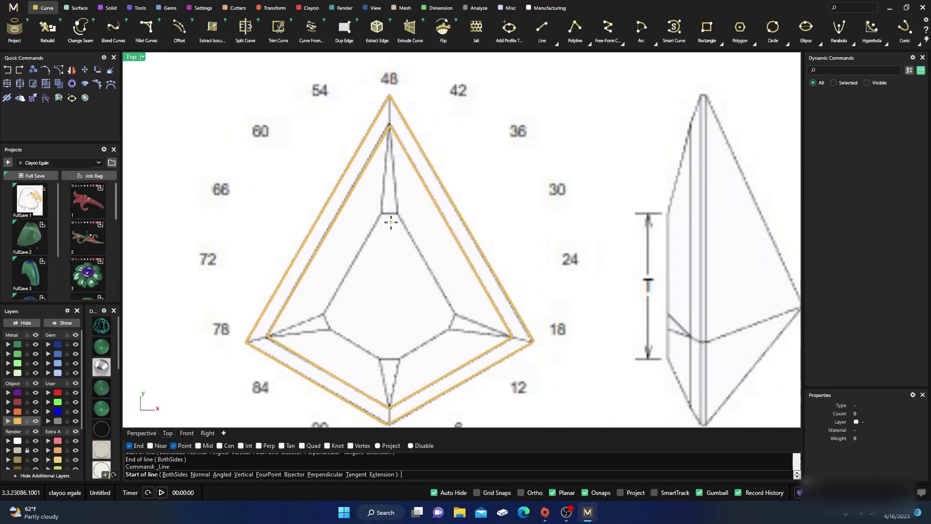
scroll(391, 222, "up", 1)
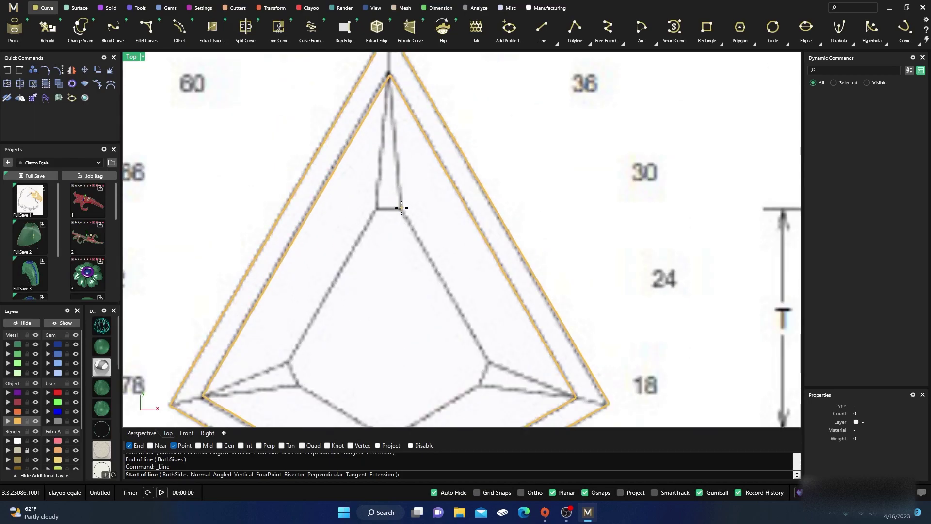
left_click(401, 208)
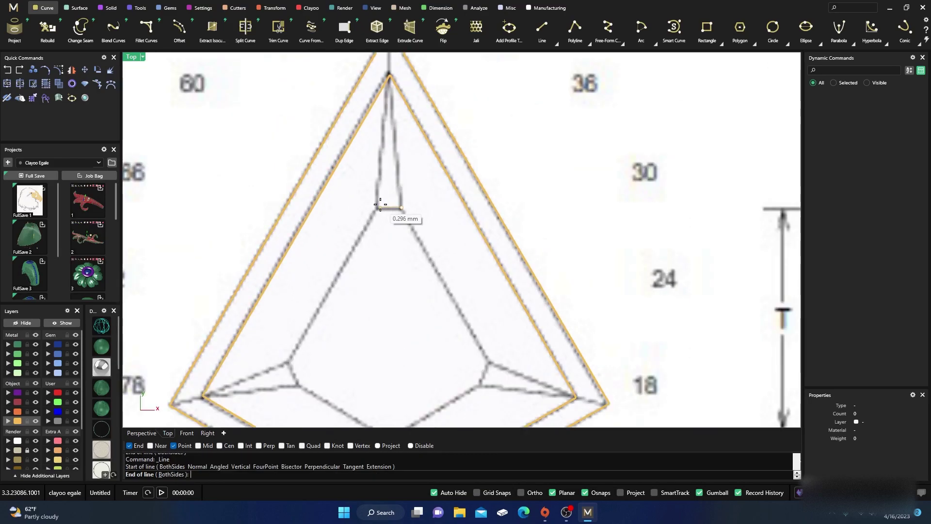
left_click(376, 208)
right_click(376, 208)
left_click(377, 208)
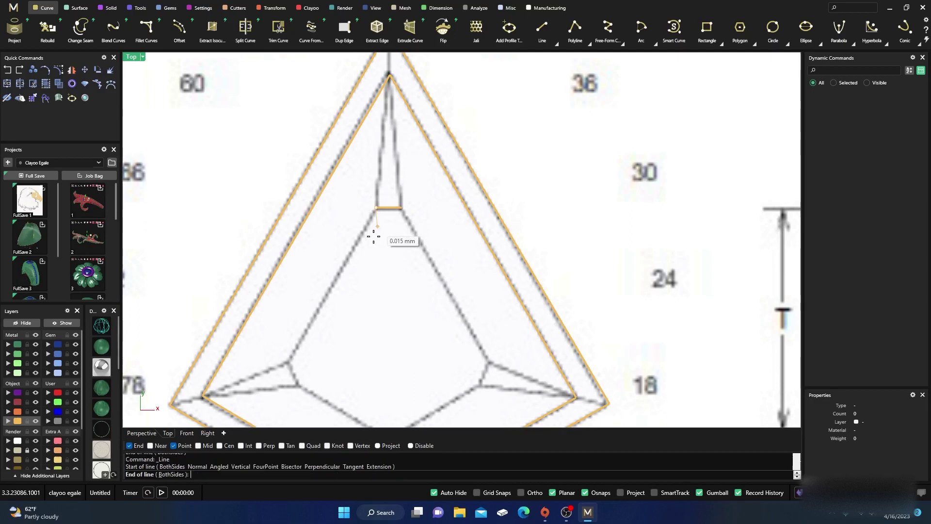
left_click(288, 362)
key("Return")
left_click(288, 363)
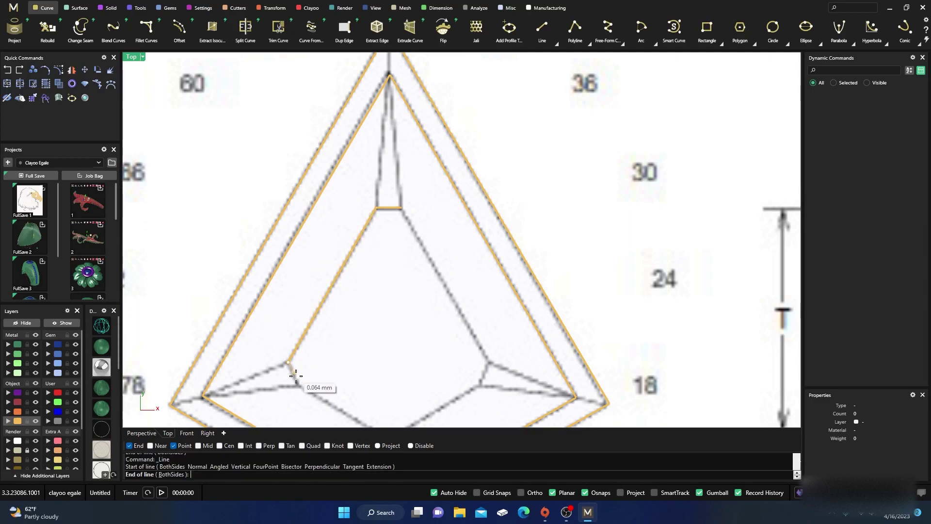
left_click(298, 385)
right_click_drag(299, 384, 309, 252)
key("Return")
left_click(309, 252)
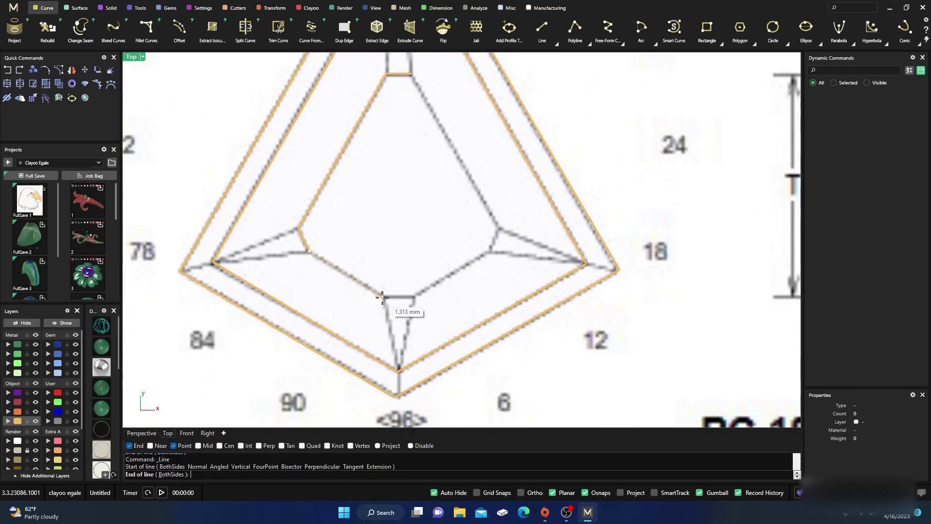
key("Escape")
Trace the table facet's lower-left edge and its short bottom edge with two lines.
key("Return")
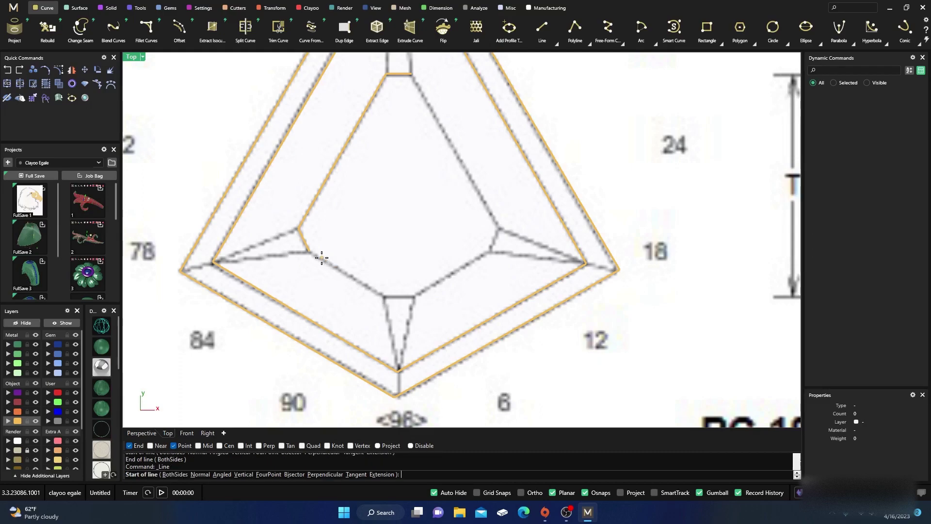
left_click(313, 255)
left_click(386, 297)
key("Return")
left_click(413, 298)
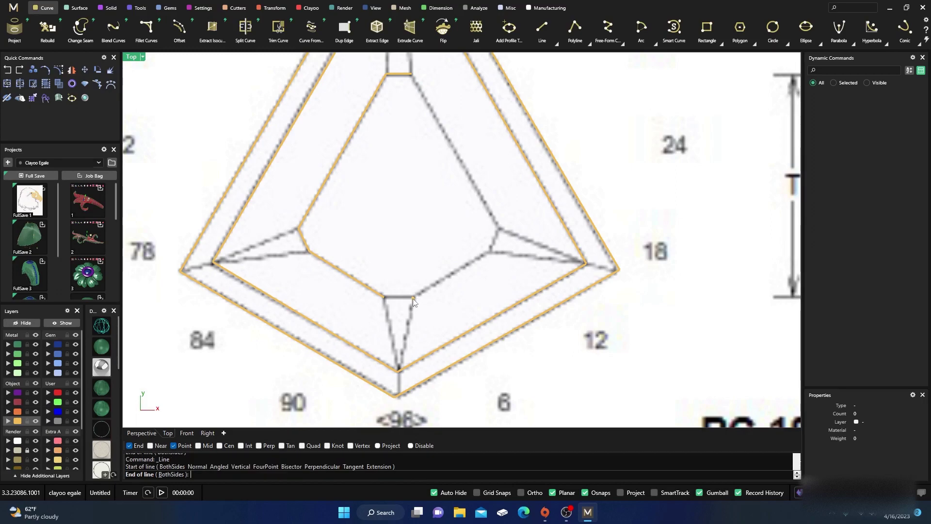
key("Return")
key("Return")
left_click(385, 297)
left_click(414, 298)
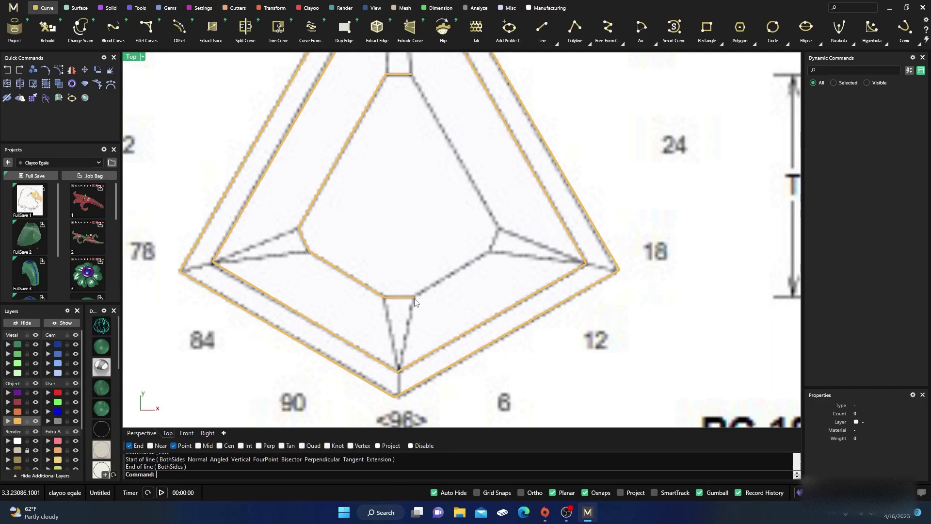
Trace the table facet's lower-right edge, short right corner edge and long upper-right edge with lines, closing the outline.
key("Return")
left_click(415, 298)
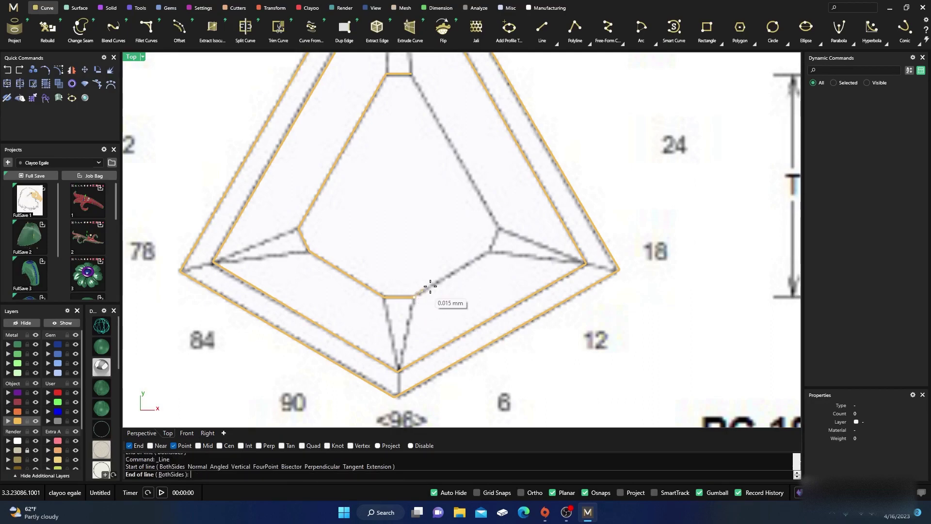
left_click(490, 252)
key("Return")
left_click(491, 252)
left_click(500, 229)
right_click_drag(499, 229, 510, 282)
key("Return")
left_click(510, 279)
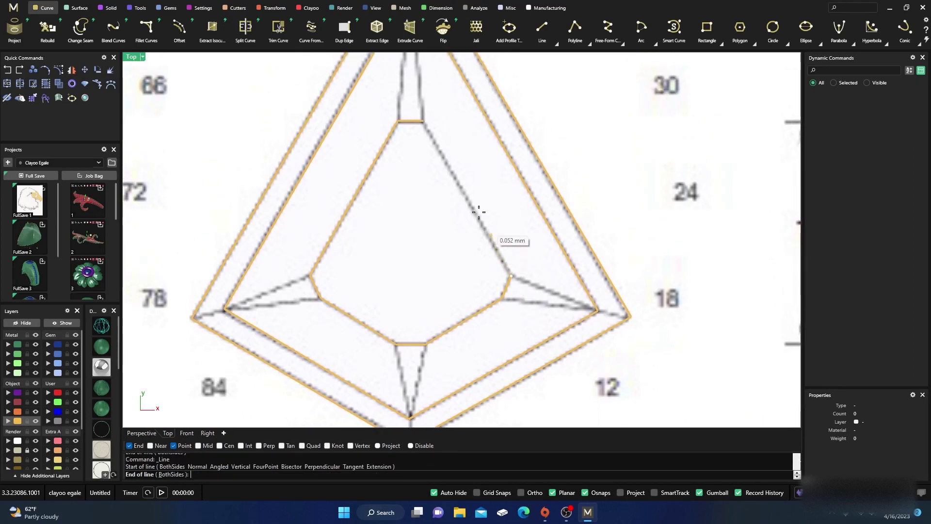
left_click(426, 125)
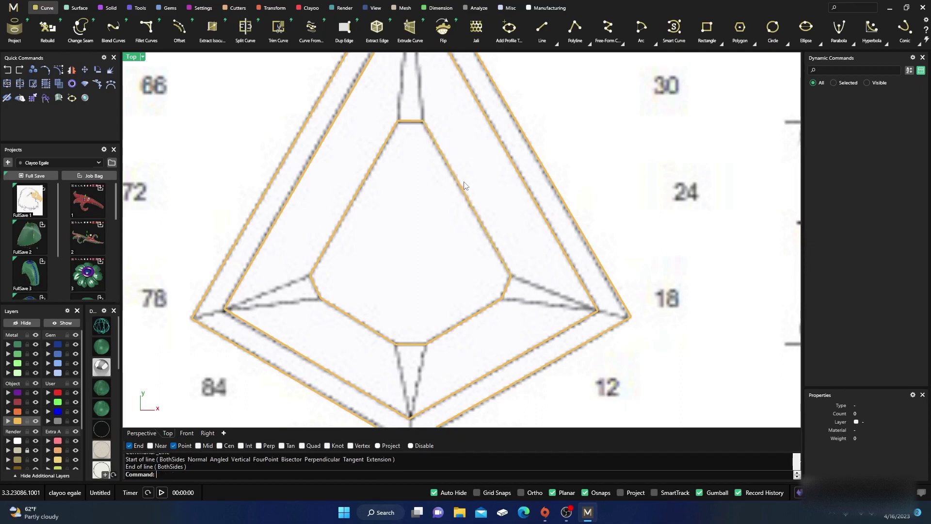
Restore the four-viewport layout from the maximized Top view.
scroll(410, 214, "down", 3)
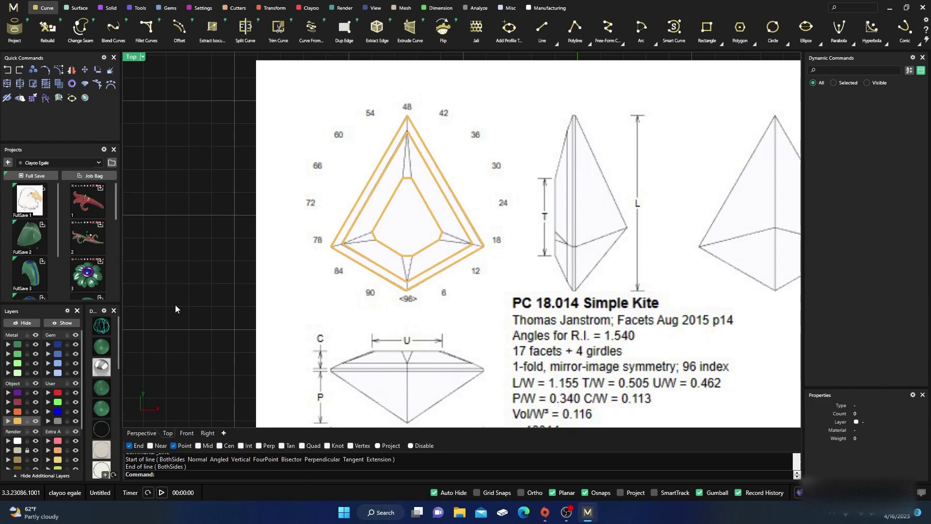
scroll(264, 242, "down", 3)
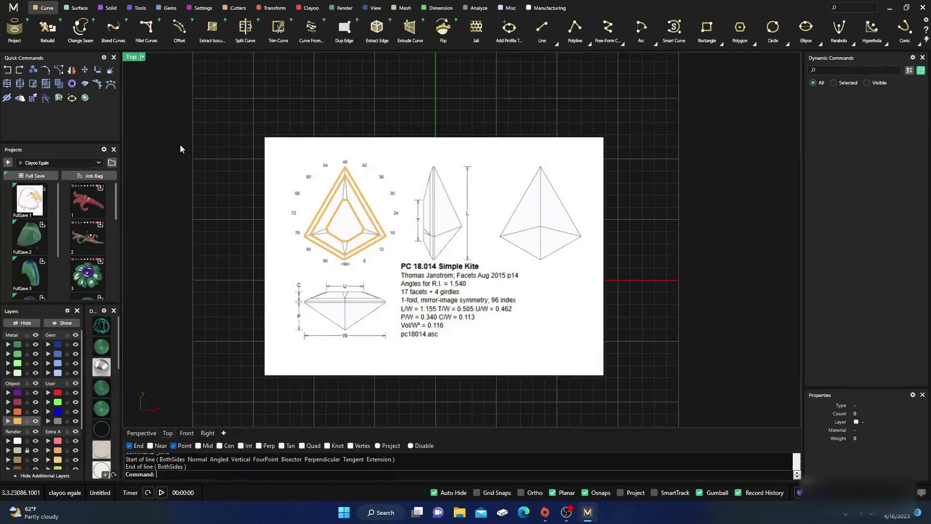
double_click(131, 57)
scroll(223, 138, "up", 4)
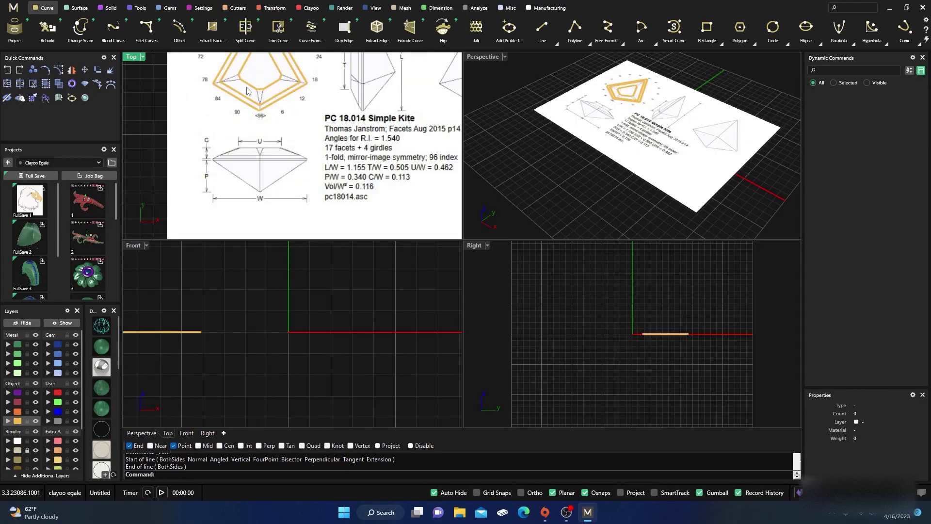
Select the eight lines of the outer and inner kites and lower them below the table facet in the Front view.
left_click_drag(214, 366, 181, 313)
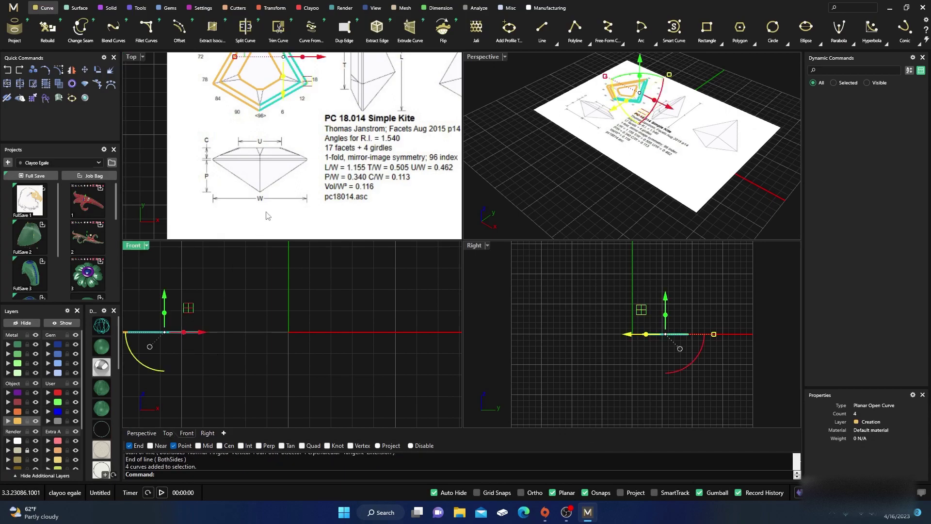
scroll(305, 277, "down", 4)
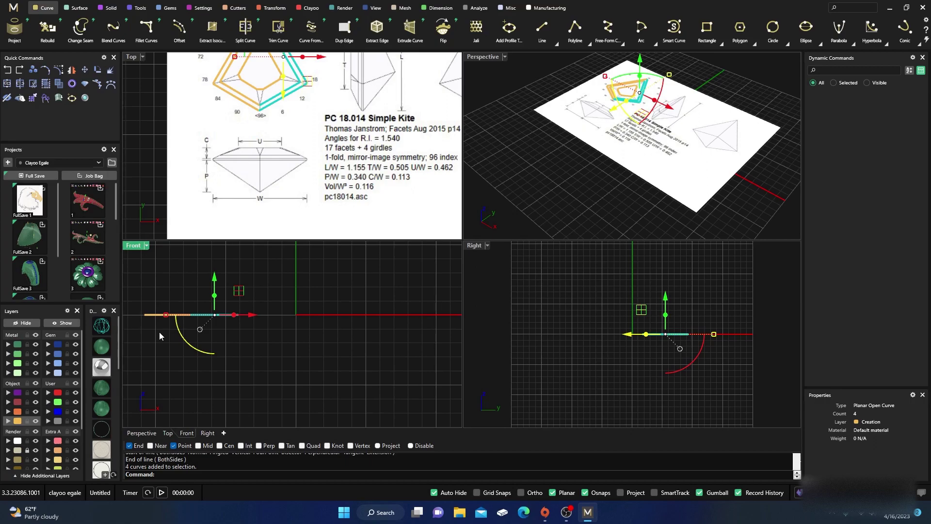
left_click_drag(148, 309, 144, 300, "shift")
right_click_drag(307, 137, 342, 195)
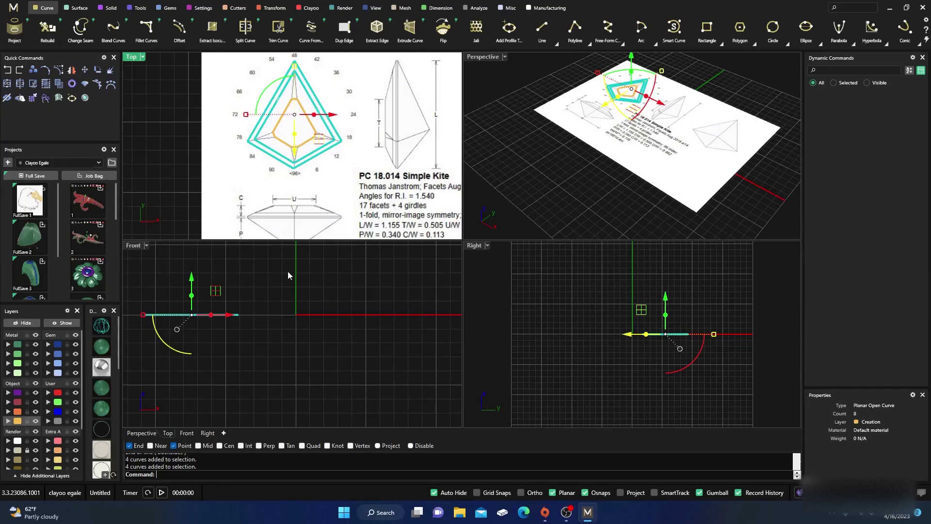
scroll(317, 268, "down", 4)
scroll(325, 185, "down", 6)
right_click_drag(335, 197, 309, 173)
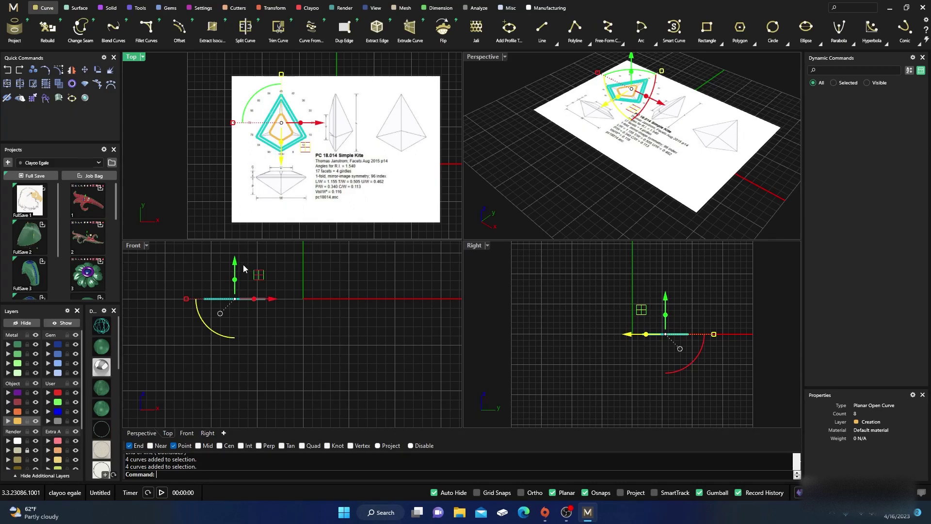
left_click_drag(235, 263, 238, 275)
left_click_drag(240, 270, 243, 270)
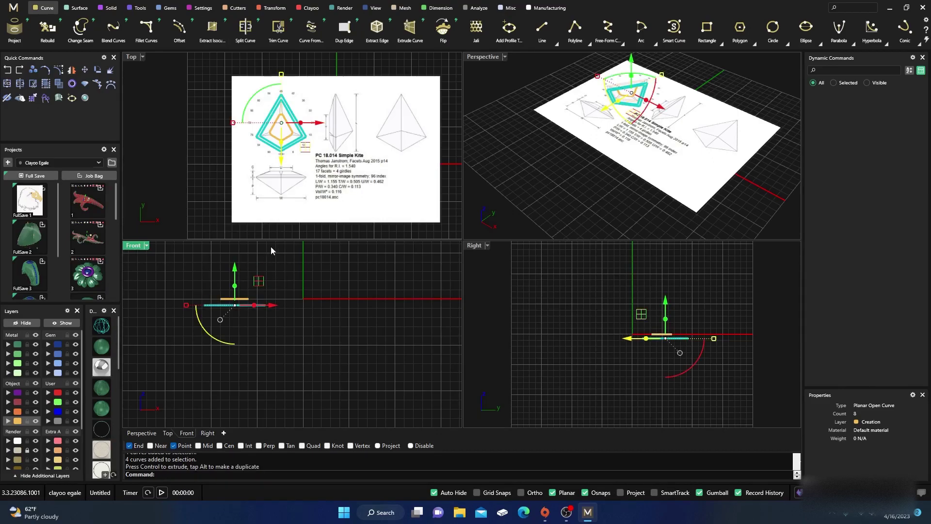
Examine the crown and girdle heights in the diagram's two side profiles.
scroll(269, 131, "up", 4)
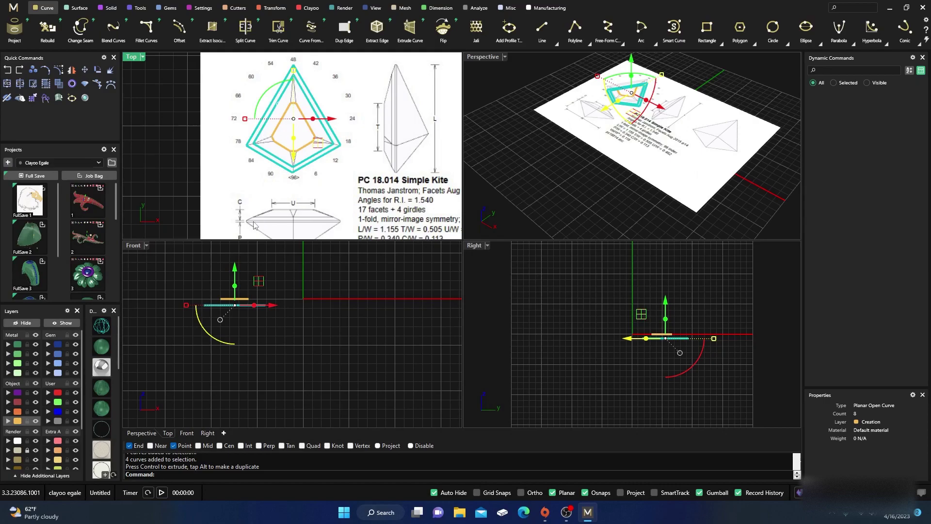
scroll(251, 222, "up", 4)
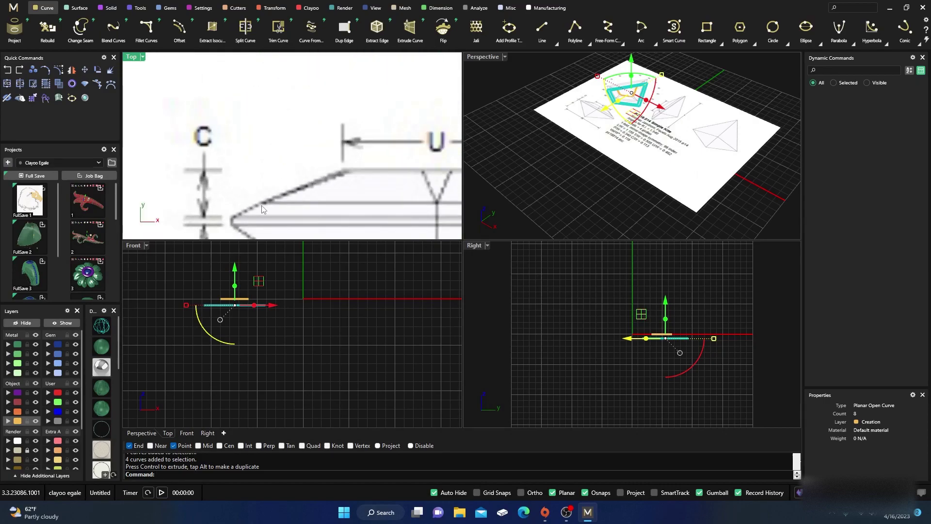
scroll(265, 202, "down", 5)
scroll(344, 102, "up", 2)
scroll(344, 102, "up", 4)
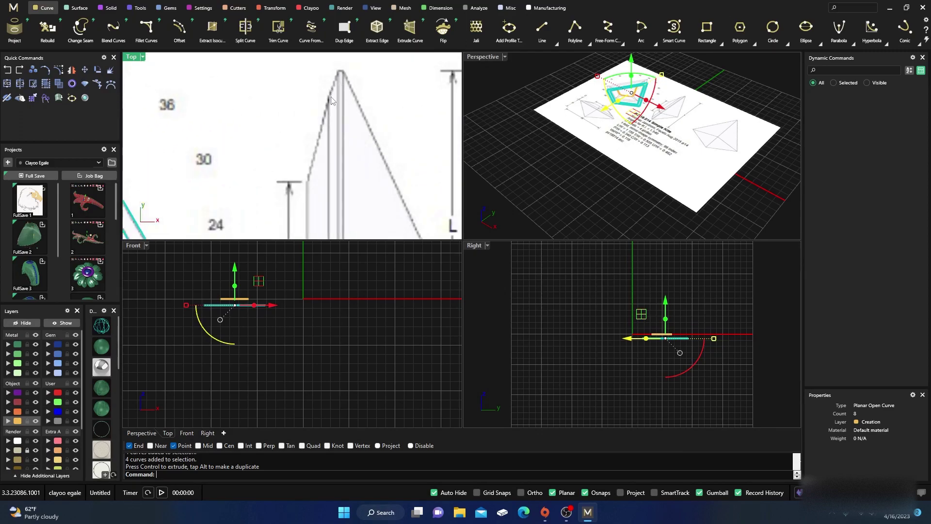
left_click(212, 282)
scroll(292, 166, "down", 1)
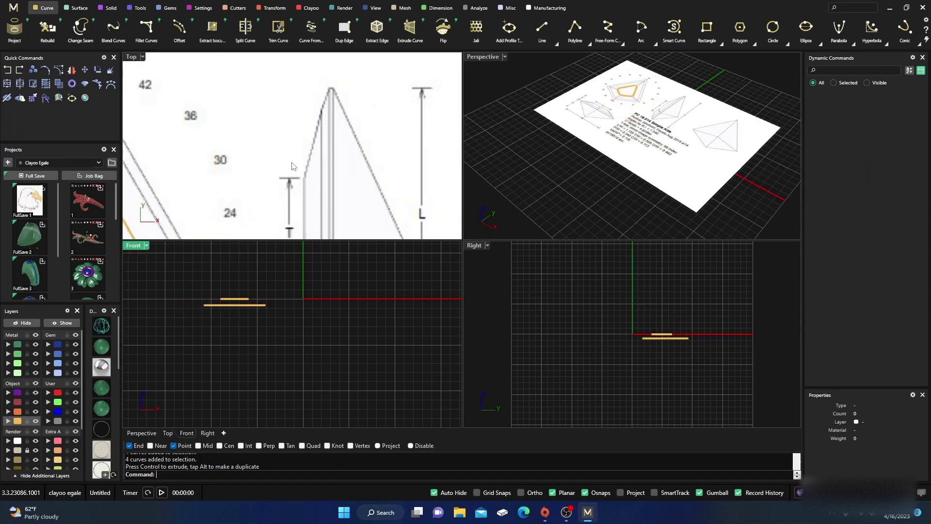
scroll(291, 165, "down", 3)
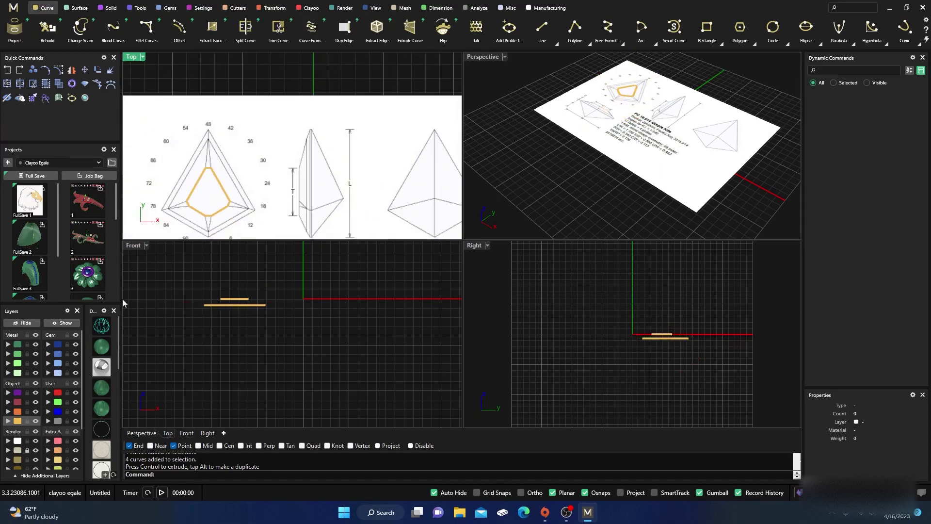
Hide the layer holding the reference diagram picture.
left_click(35, 421)
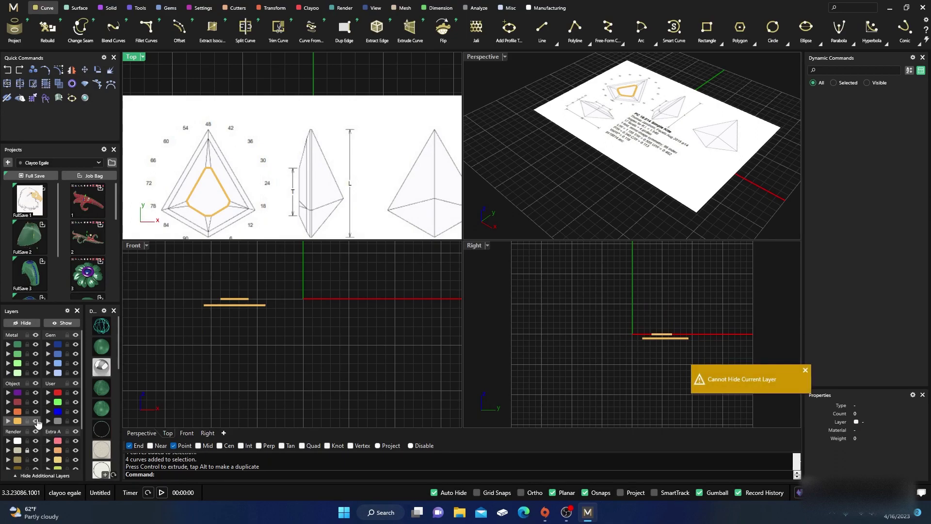
left_click(35, 420)
left_click(36, 451)
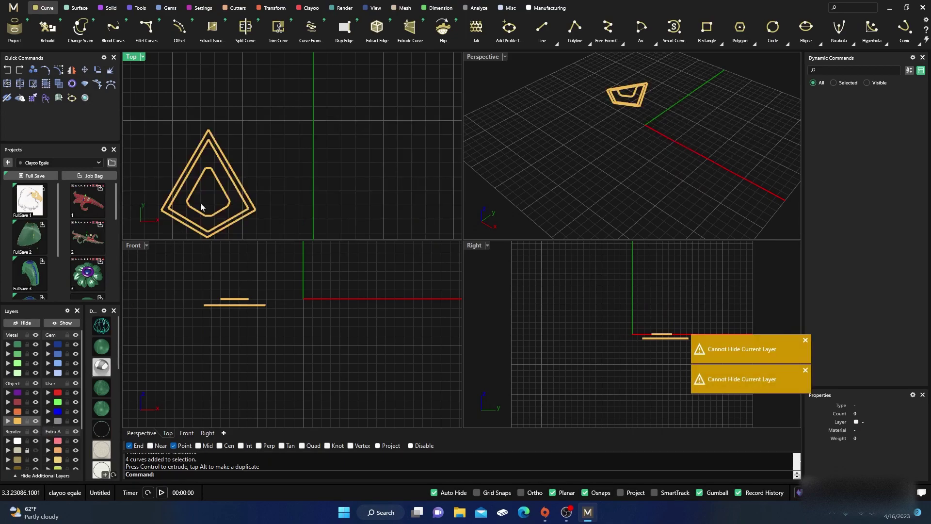
Lower the four outer kite lines slightly below the inner kite and duplicate them a little further down as the girdle's lower outline.
left_click(233, 170)
left_click(201, 144)
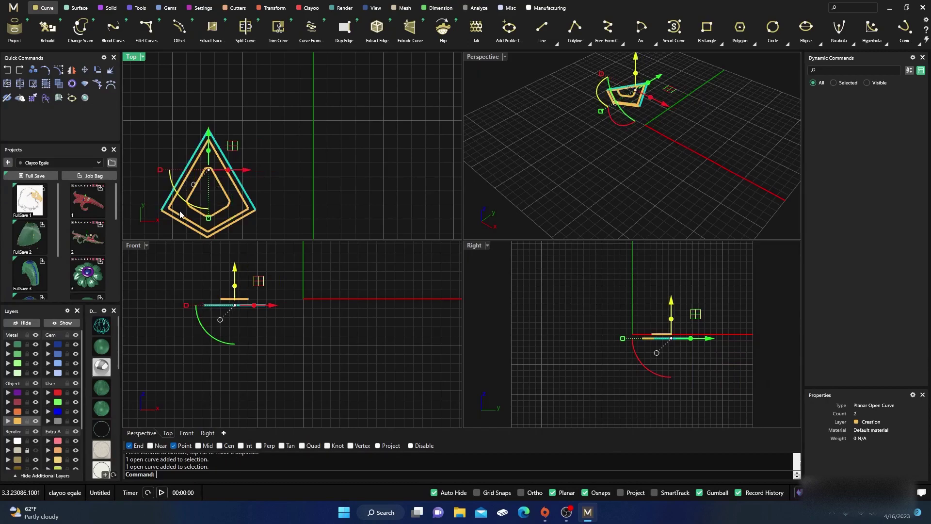
left_click(199, 235)
left_click(229, 228)
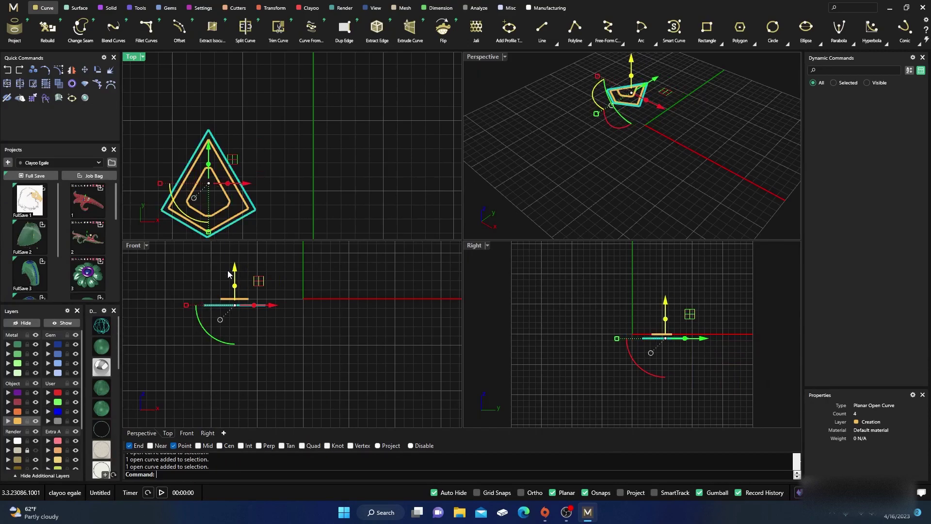
scroll(230, 294, "up", 6)
right_click_drag(210, 299, 243, 288)
scroll(242, 288, "up", 4)
left_click_drag(291, 277, 291, 282)
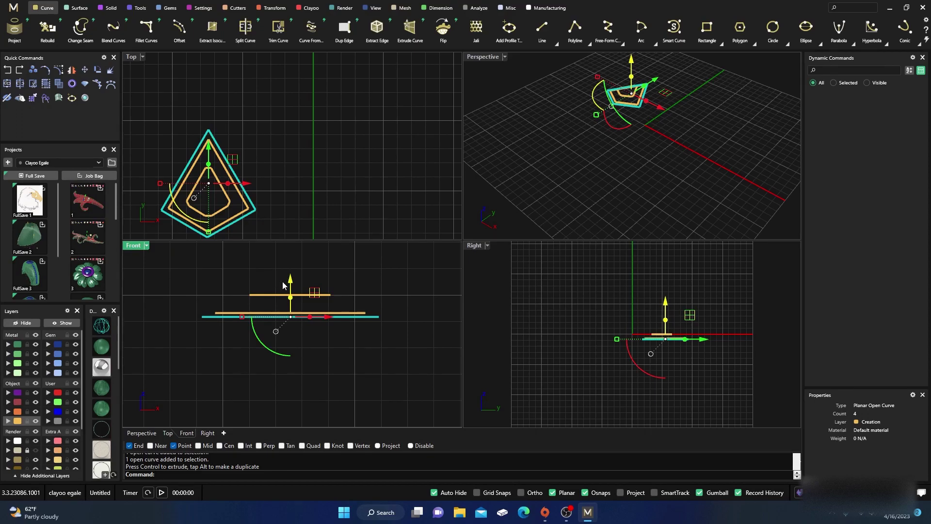
left_click_drag(291, 280, 292, 286)
left_click(299, 206)
Show the reference diagram, compare its side profile and facet lines with the outlines, and hide it again.
left_click(36, 450)
scroll(321, 140, "up", 3)
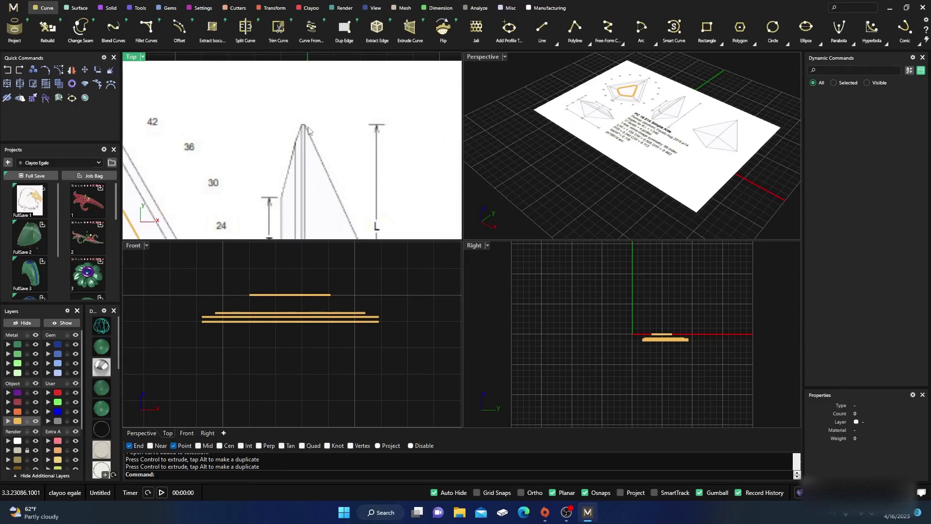
scroll(305, 129, "down", 3)
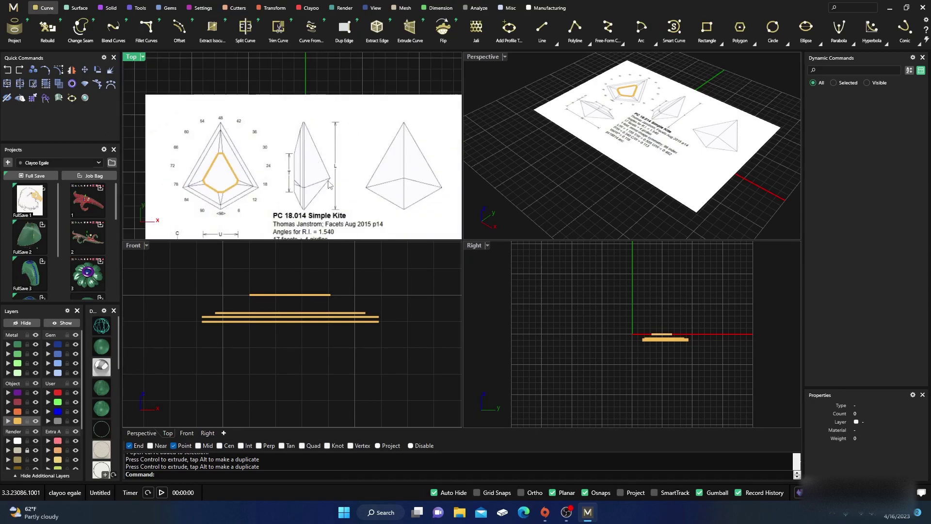
mouse_move(279, 171)
right_mouse_down()
mouse_move(309, 141)
mouse_move(339, 152)
right_mouse_up()
scroll(284, 126, "up", 3)
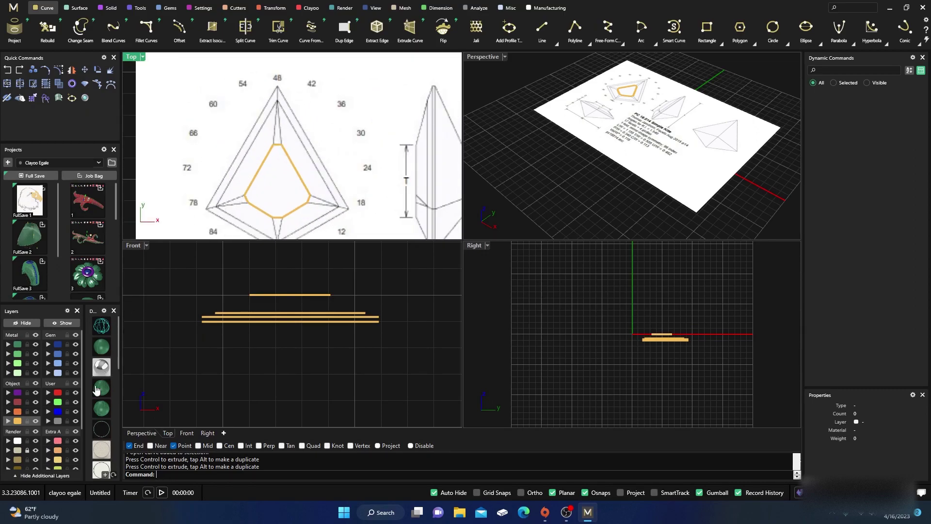
left_click(36, 451)
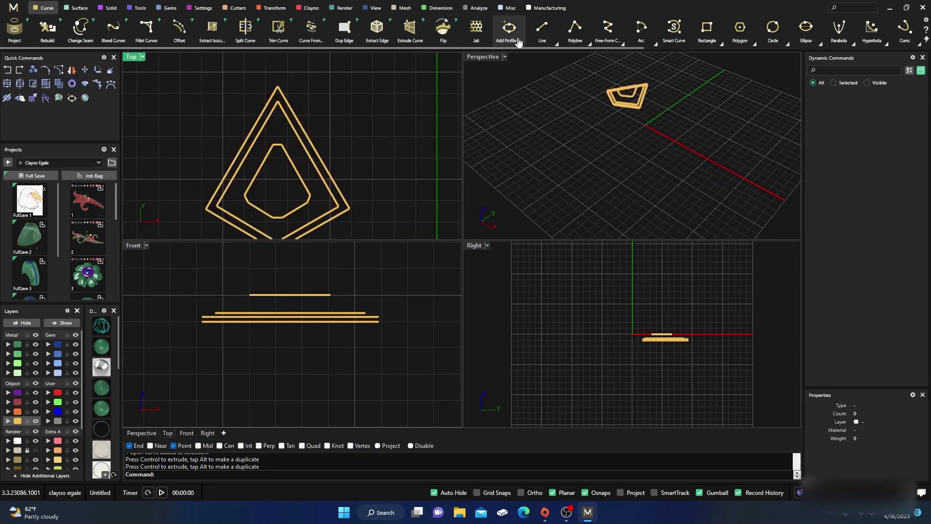
Draw two lines joining the ends of the table facet's short top edge to the inner kite's top point.
left_click(543, 27)
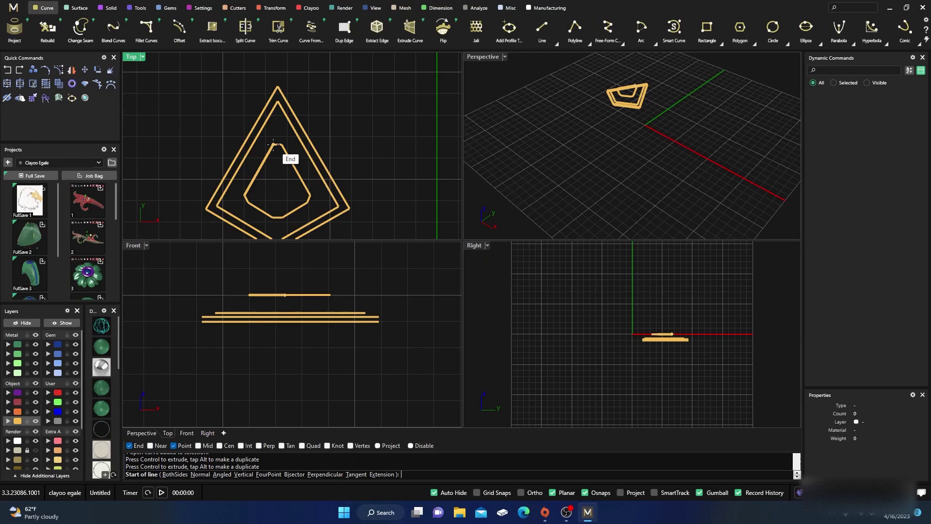
left_click(278, 102)
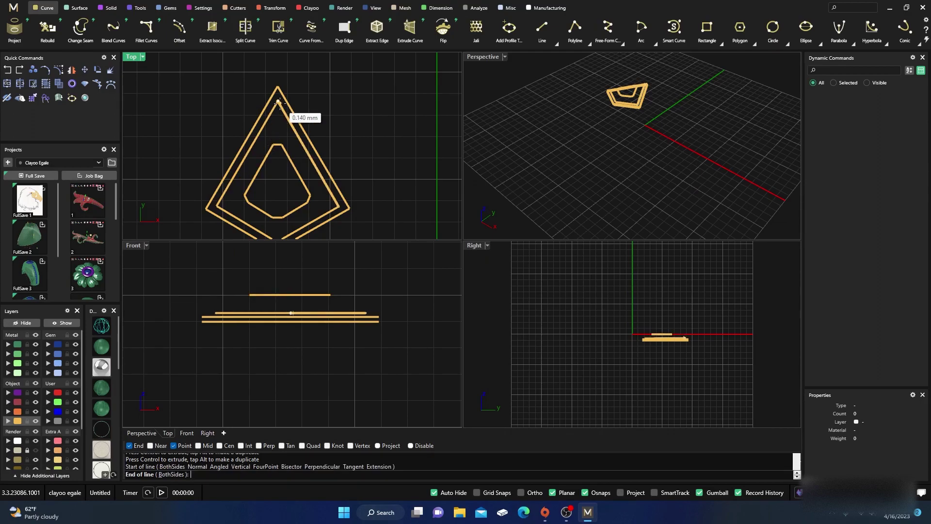
left_click(273, 145)
key("Return")
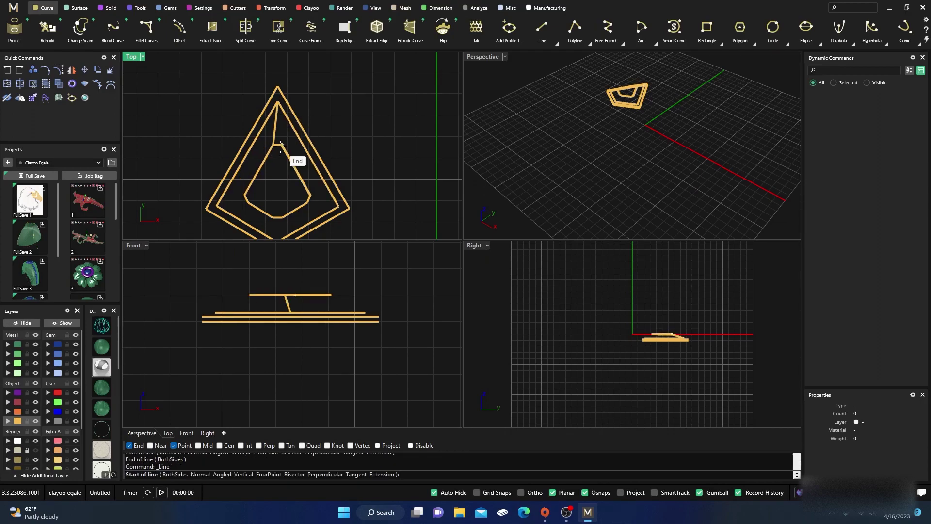
left_click(282, 144)
left_click(278, 103)
Draw two lines joining the ends of the table facet's short right corner edge to the inner kite's right point.
key("Return")
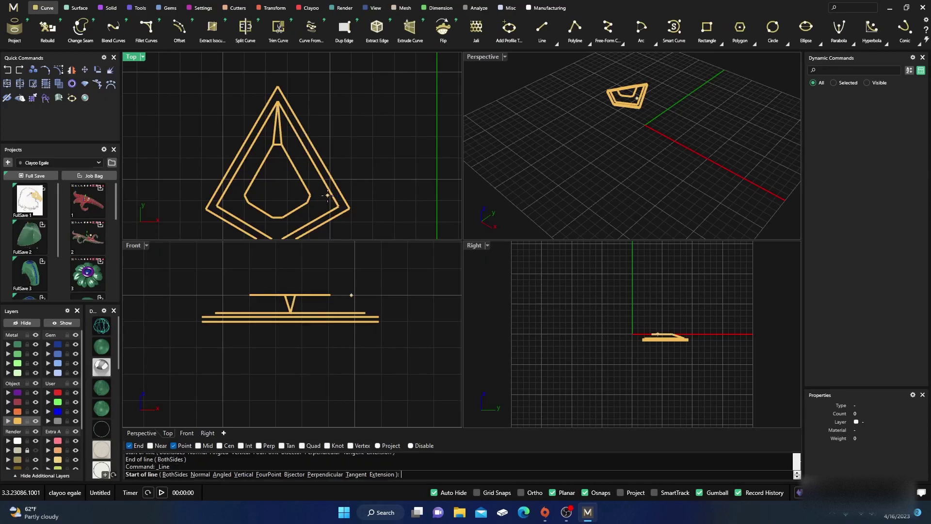
left_click(310, 195)
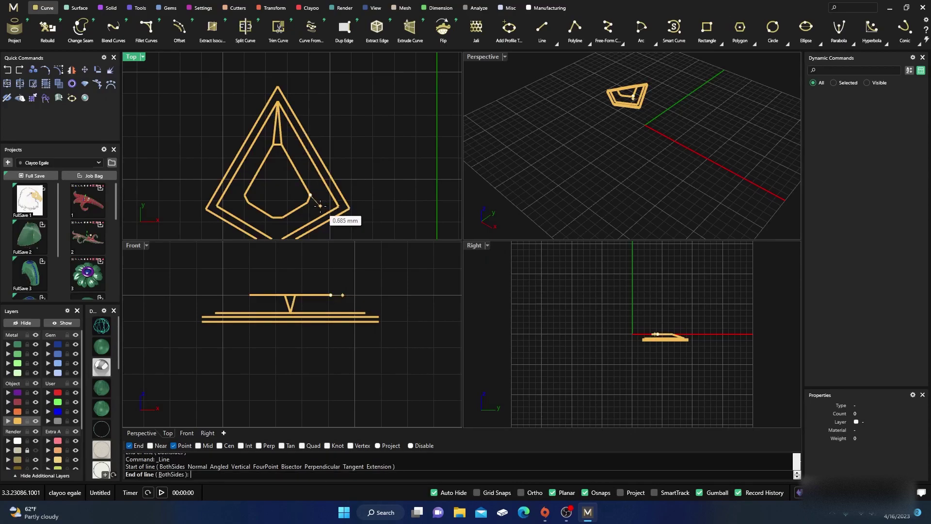
left_click(338, 205)
key("Return")
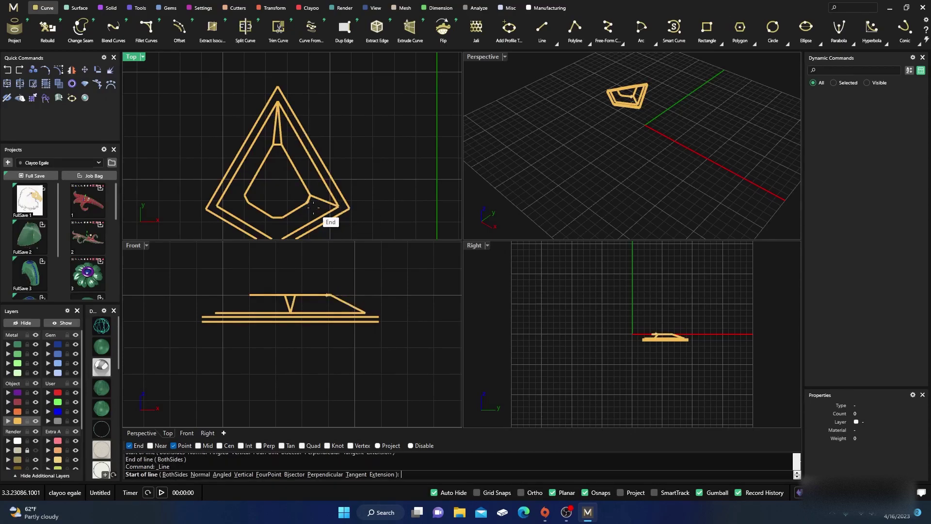
left_click(308, 201)
left_click(338, 206)
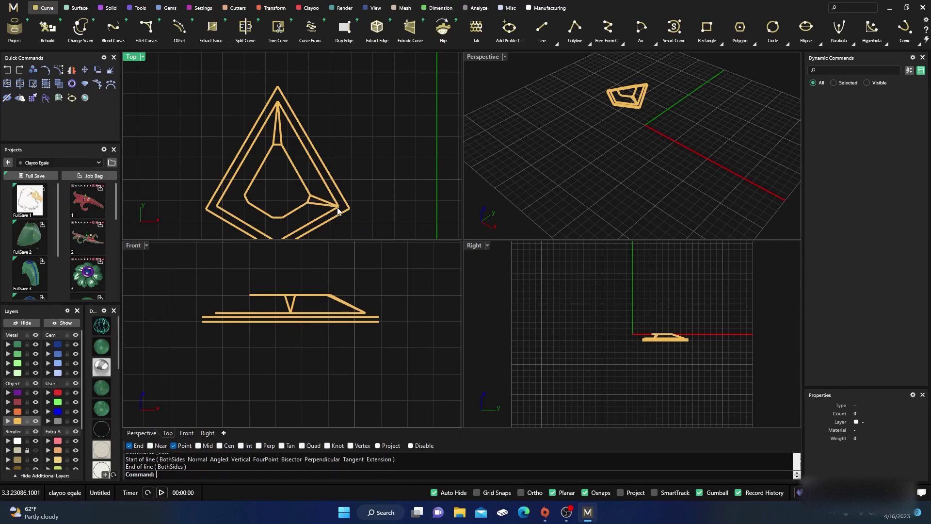
Draw two lines joining the ends of the table facet's short bottom edge to the inner kite's bottom point.
scroll(291, 208, "up", 5)
key("Return")
left_click(328, 127)
left_click(314, 180)
key("Return")
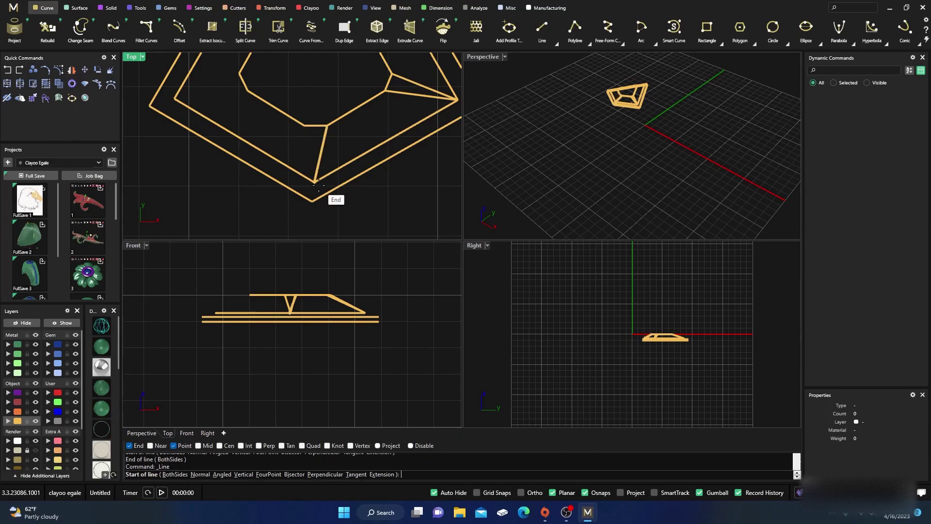
left_click(305, 126)
left_click(314, 180)
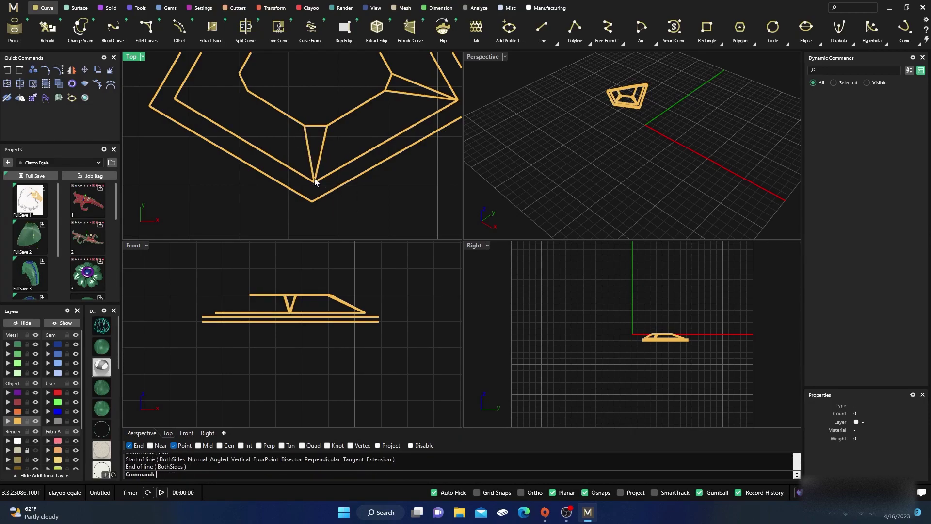
scroll(311, 177, "up", 6)
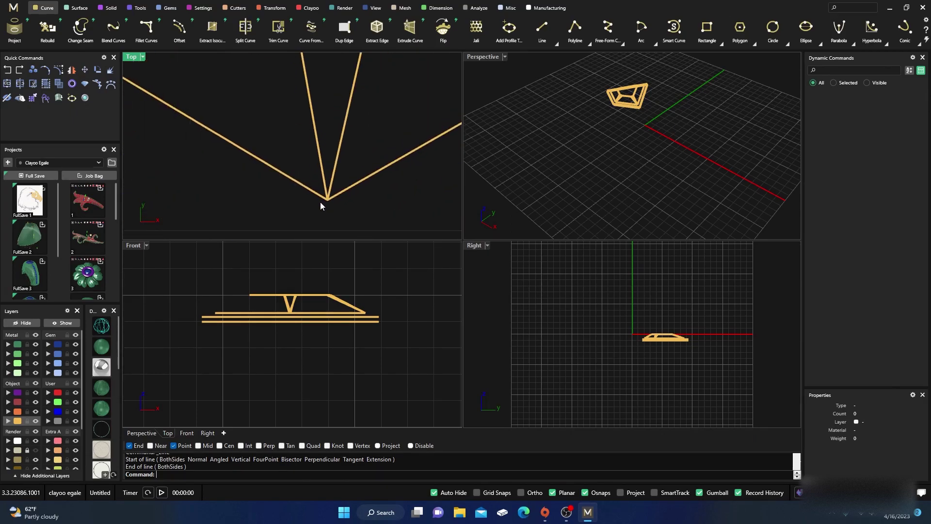
Draw two lines joining the inner kite's left point to the ends of the table facet's short left corner edge.
scroll(346, 188, "down", 15)
right_click_drag(277, 153, 302, 169)
scroll(323, 166, "up", 6)
right_click(330, 165)
left_click(269, 158)
left_click(337, 152)
right_click(328, 135)
left_click(331, 135)
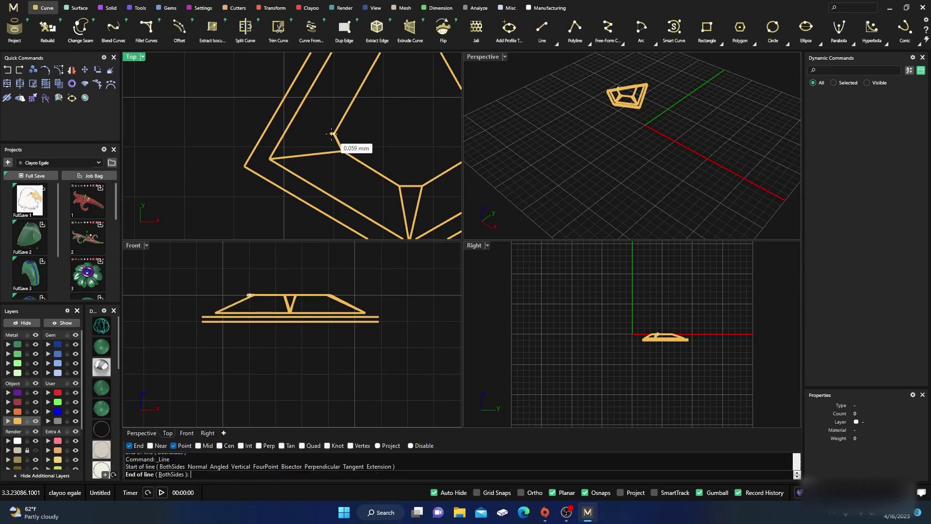
left_click(269, 157)
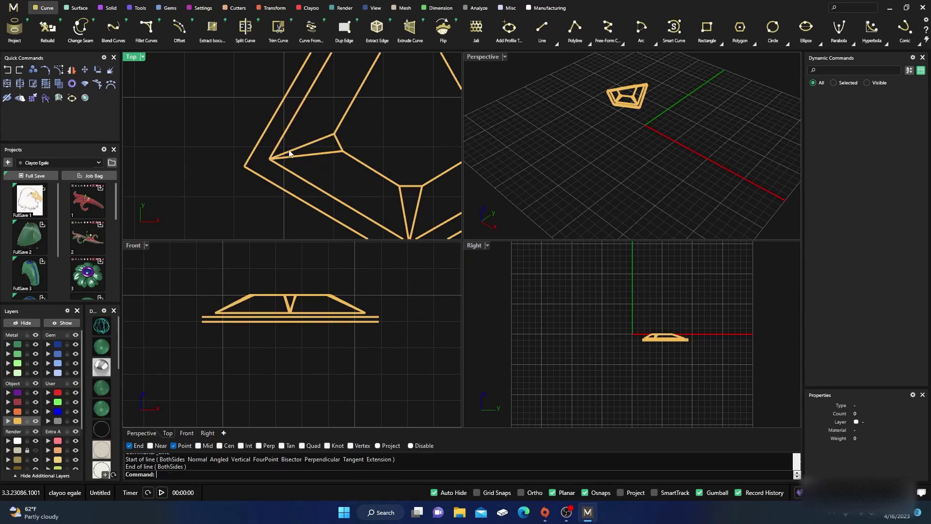
scroll(246, 170, "down", 5)
scroll(243, 161, "up", 6)
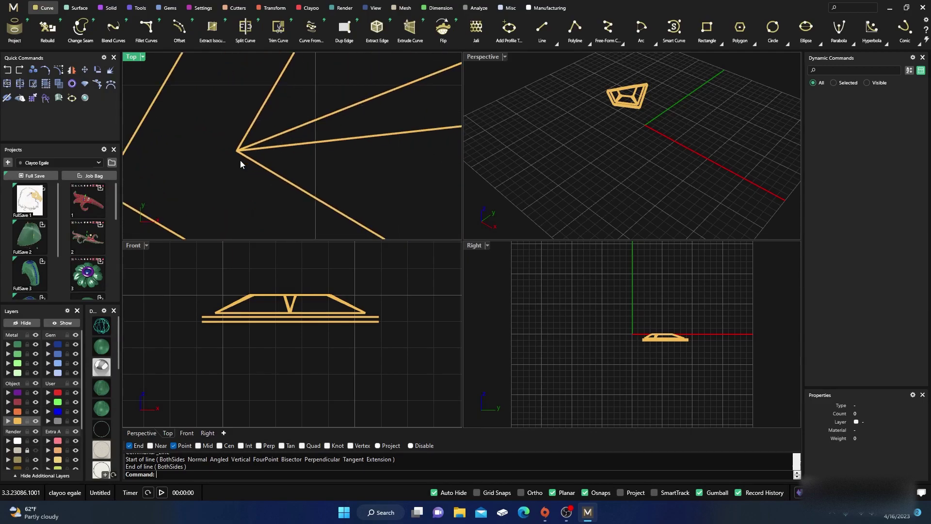
Show the reference diagram beneath the traced curves, check the crown facet lines between the outlines, and hide it again.
scroll(236, 148, "down", 5)
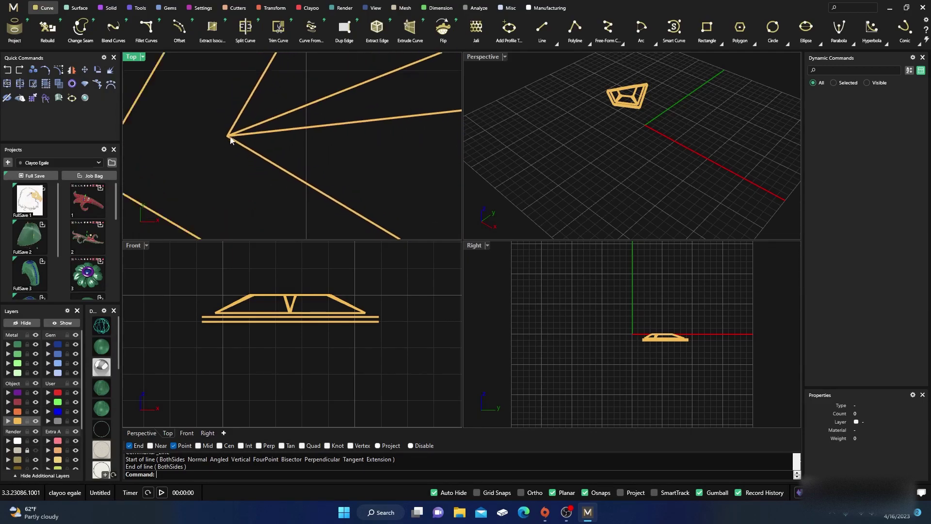
scroll(230, 140, "down", 3)
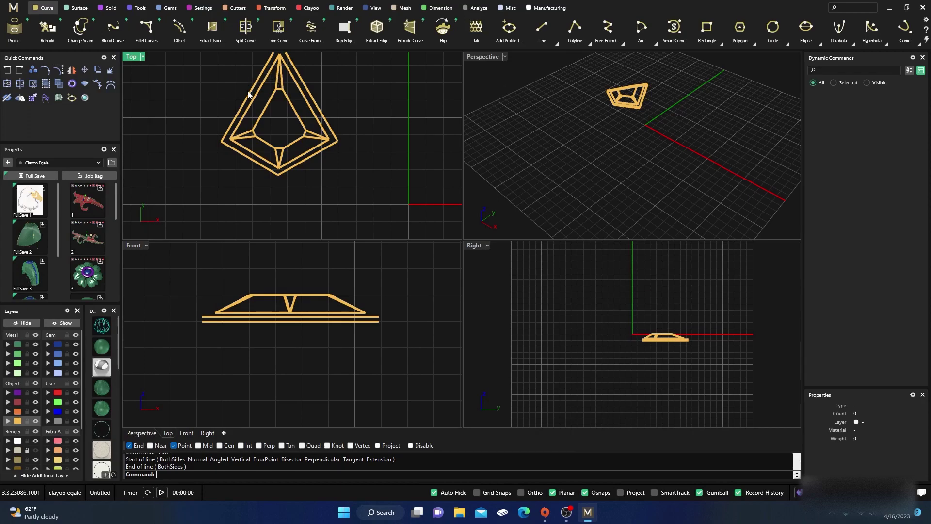
right_click_drag(340, 127, 364, 170)
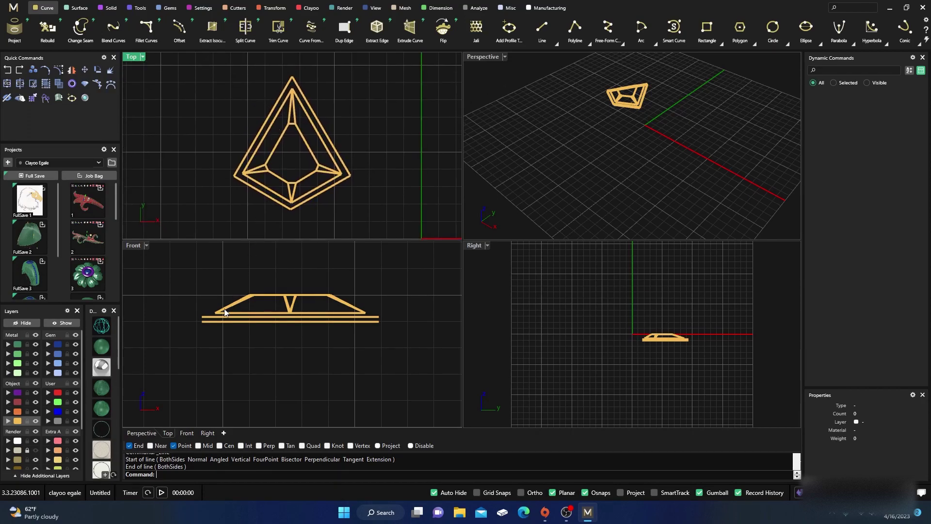
scroll(291, 66, "up", 3)
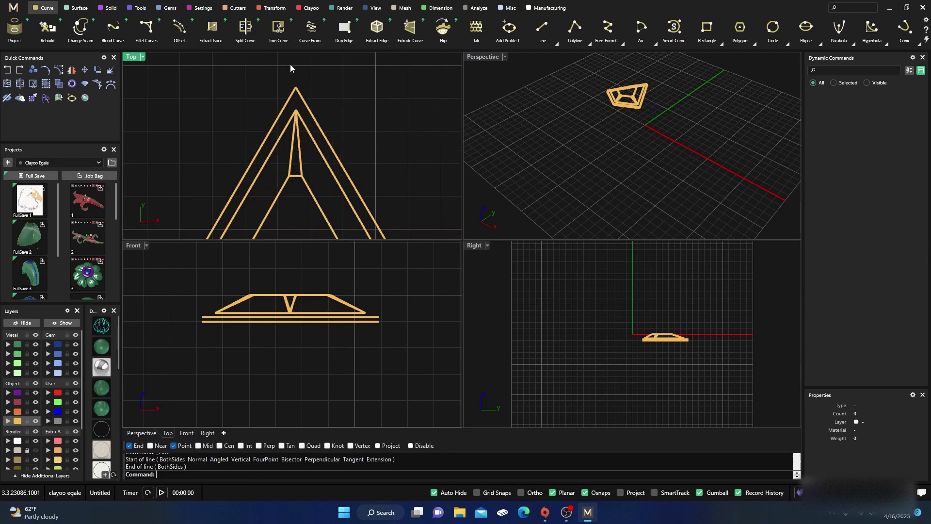
left_click(36, 451)
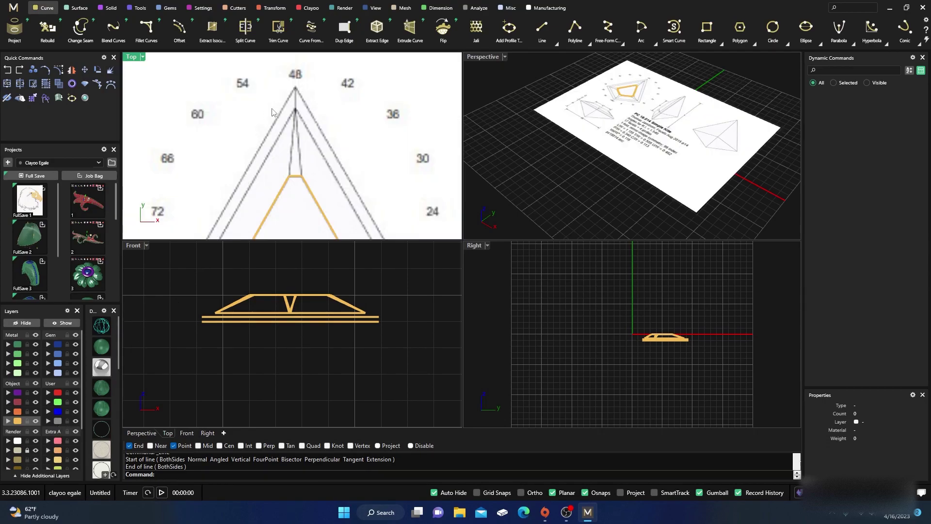
scroll(268, 158, "down", 2)
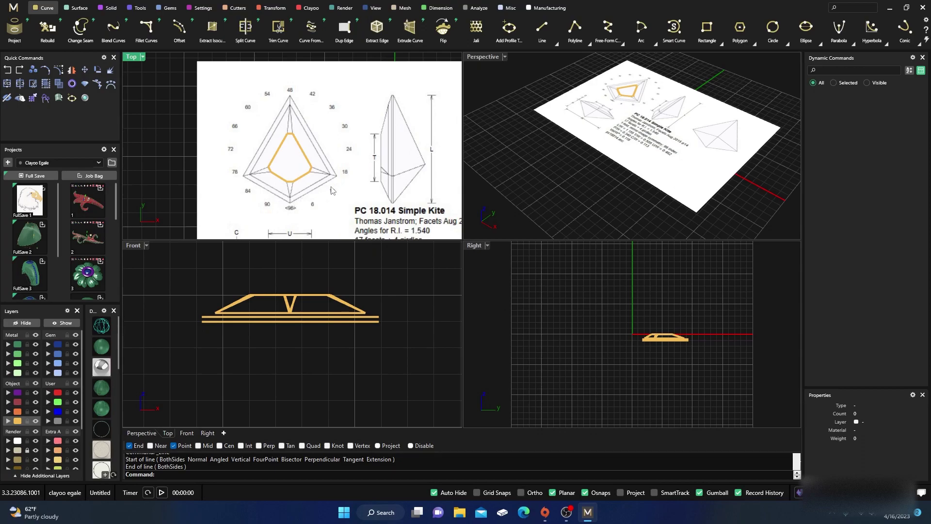
left_click(35, 450)
Draw two lines joining the inner kite's top point and right point to the matching points of the upper outer kite.
scroll(309, 71, "up", 3)
left_click(542, 28)
left_click(273, 136)
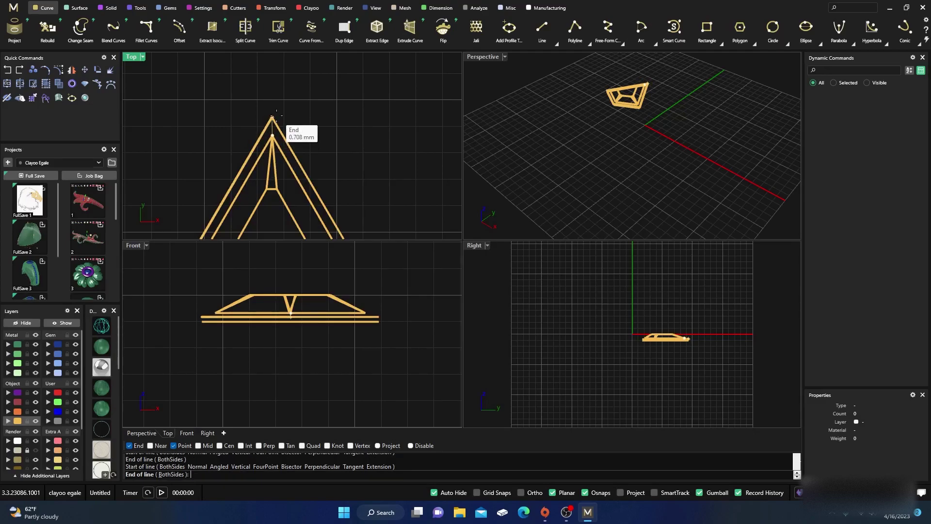
left_click(277, 116)
scroll(311, 79, "down", 10)
scroll(327, 152, "up", 8)
right_click(316, 135)
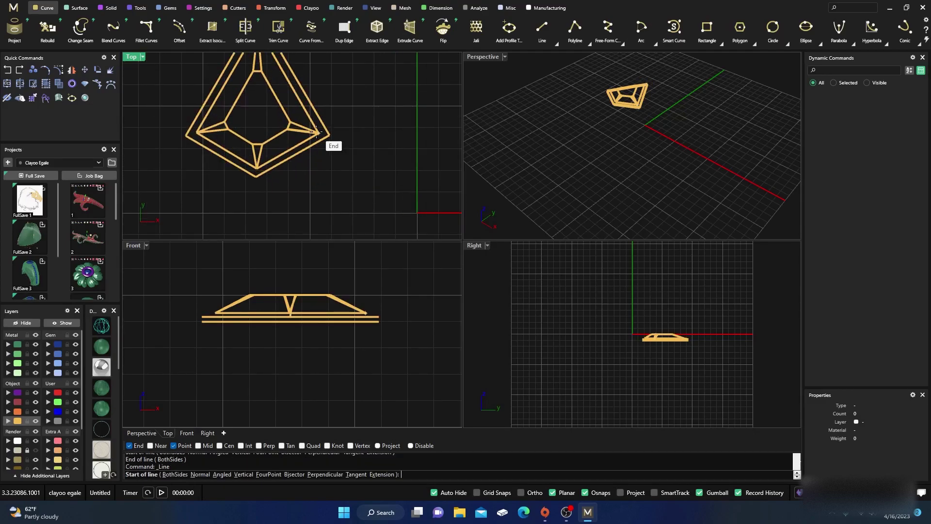
left_click(316, 131)
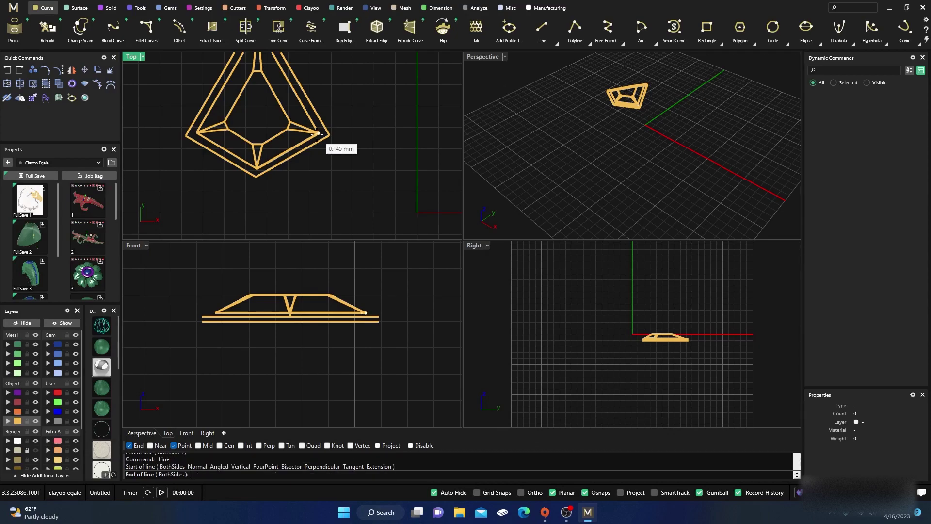
left_click(326, 138)
Draw two lines joining the inner kite's bottom point and left point to the matching points of the upper outer kite.
right_click(247, 186)
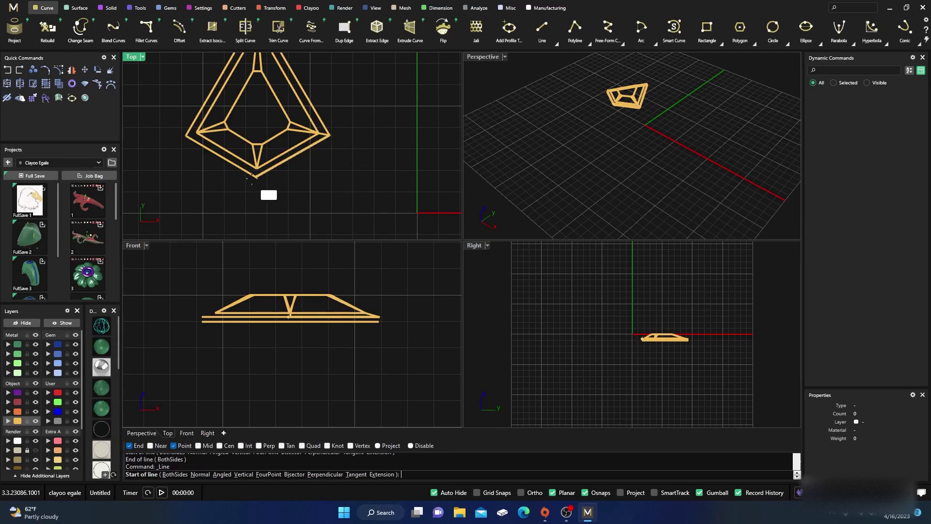
left_click(256, 177)
left_click(255, 179)
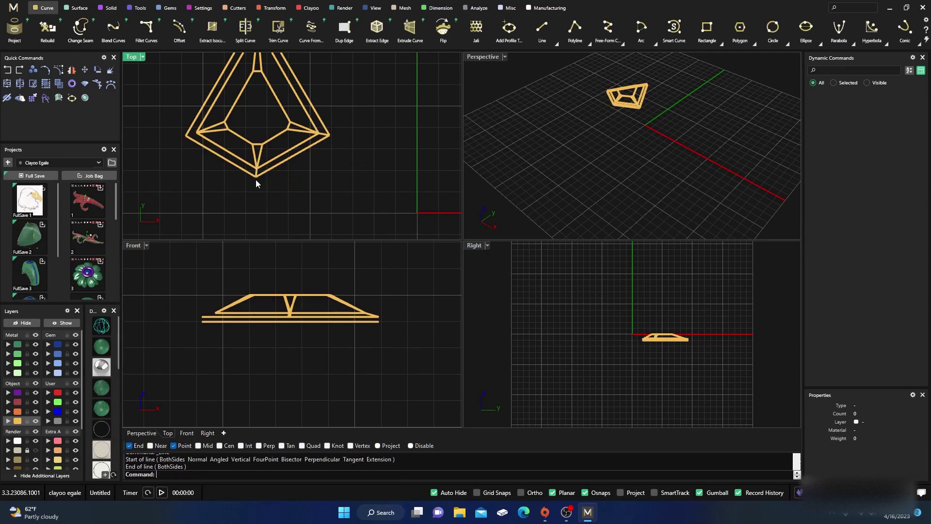
right_click(173, 156)
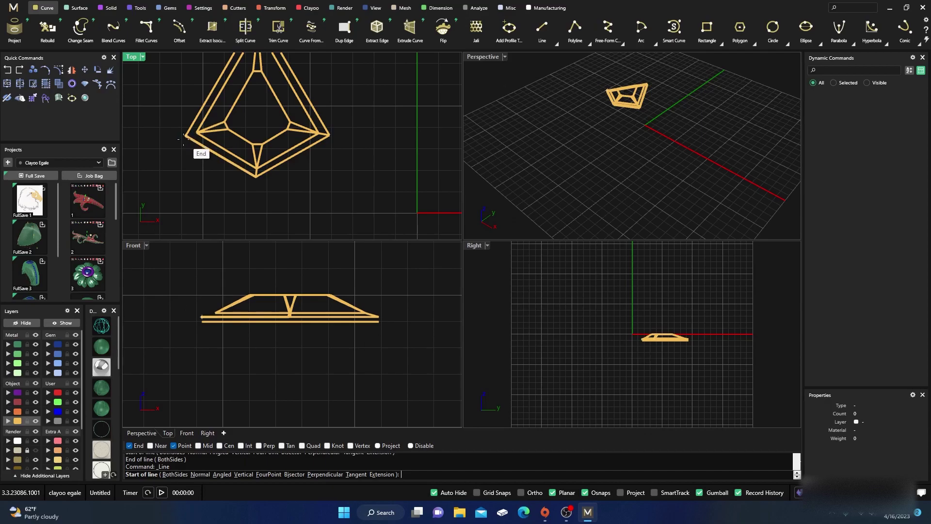
left_click(197, 132)
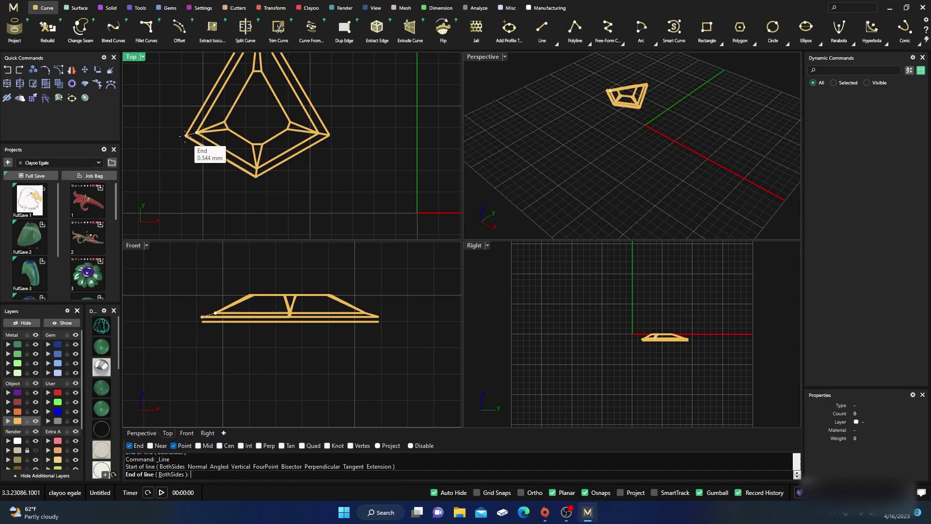
left_click(186, 136)
Draw a vertical girdle line joining the left corners of the upper and lower outer kites in the front view.
right_click_drag(290, 199, 317, 231)
scroll(330, 212, "down", 4)
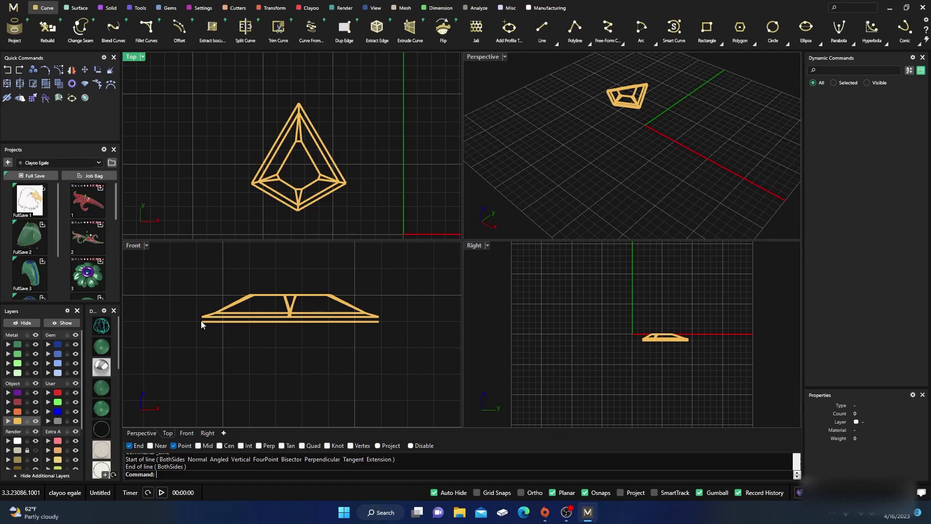
scroll(209, 327, "up", 5)
right_click(194, 305)
left_click(215, 286)
left_click(218, 312)
Examine how the facet lines meet at the kite's bottom point in the front and top views.
scroll(188, 292, "down", 6)
right_click_drag(337, 316, 301, 324)
scroll(323, 300, "up", 5)
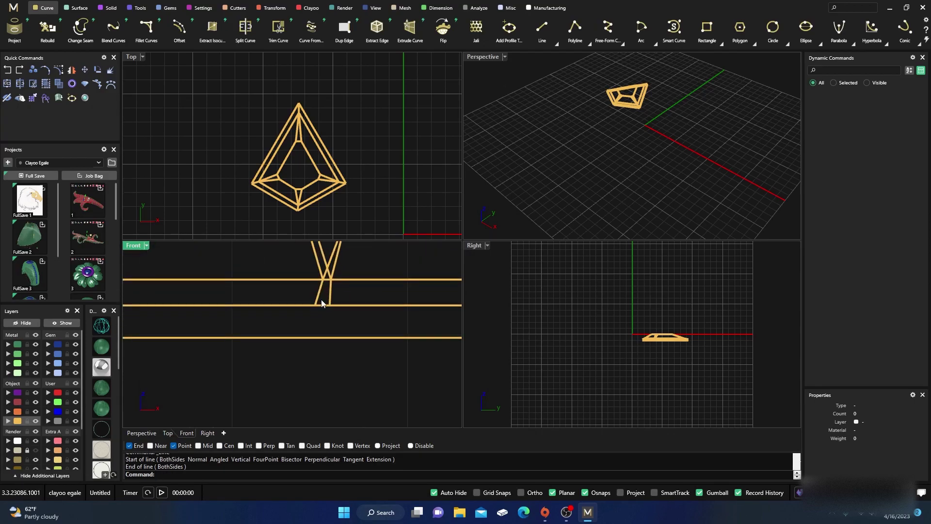
scroll(322, 287, "up", 2)
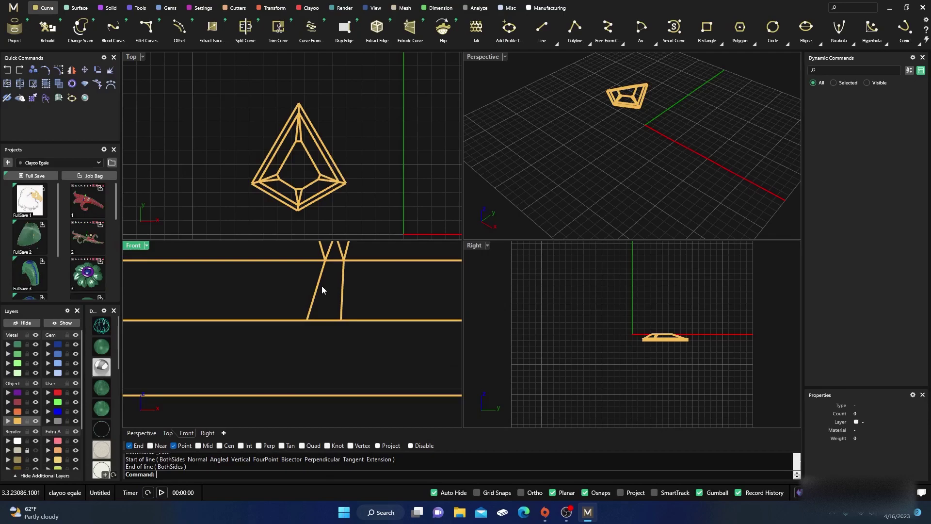
scroll(299, 213, "up", 8)
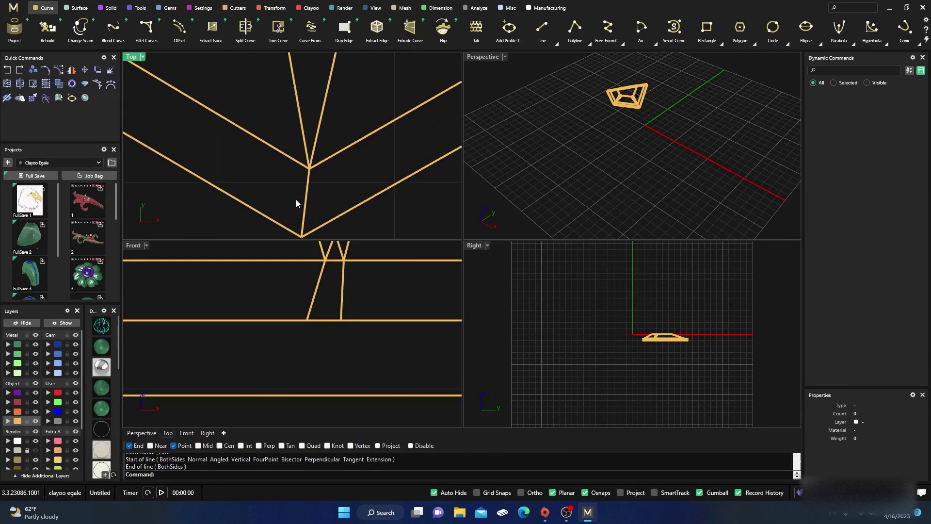
scroll(298, 203, "up", 1)
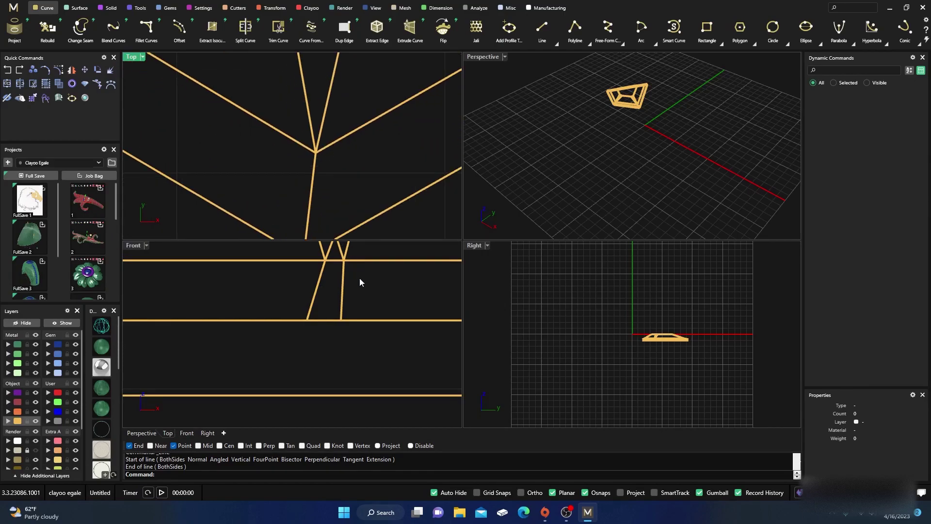
scroll(312, 271, "down", 1)
scroll(313, 272, "down", 2)
scroll(313, 195, "down", 2)
scroll(286, 304, "down", 3)
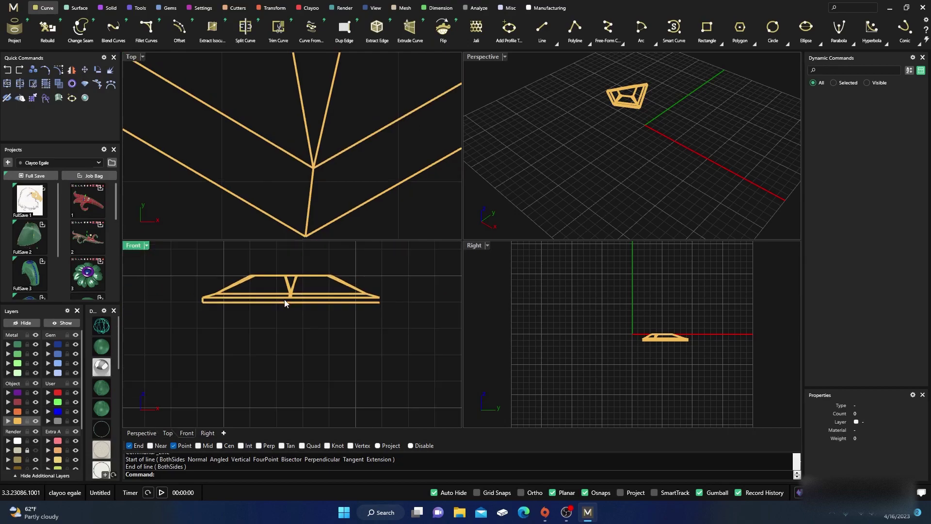
Draw a vertical girdle line joining the right corners of the upper and lower outer kites in the front view.
scroll(366, 308, "up", 3)
right_click(425, 280)
left_click(409, 273)
left_click(409, 295)
Draw a vertical girdle line joining the long tips of the upper and lower outer kites in the right view.
scroll(681, 343, "up", 5)
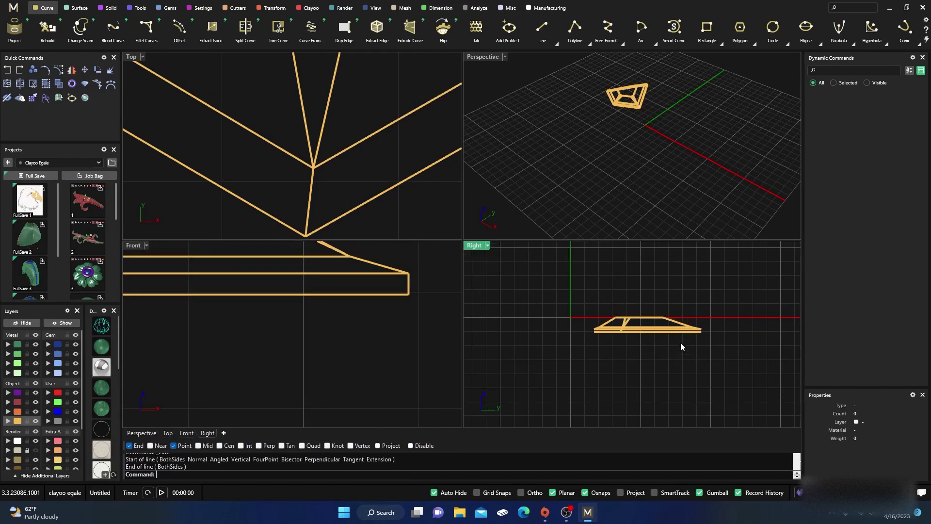
right_click(689, 340)
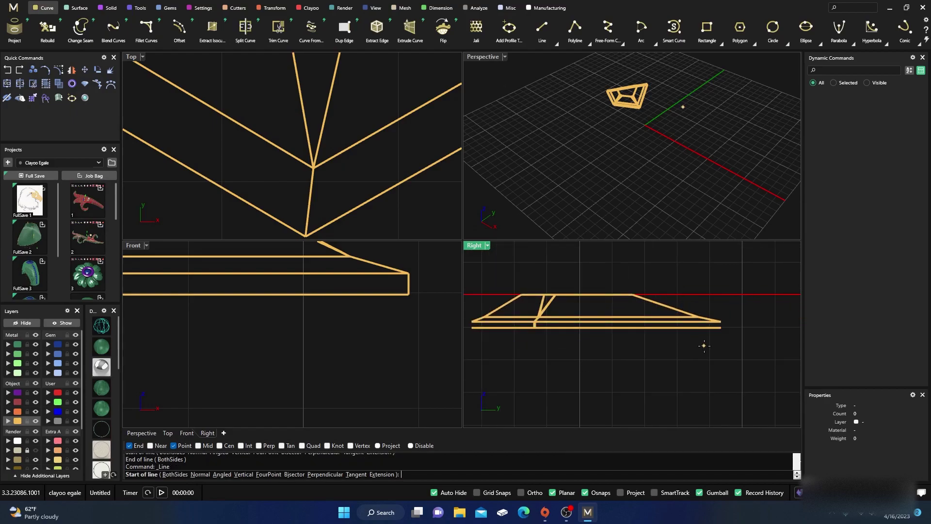
left_click(721, 325)
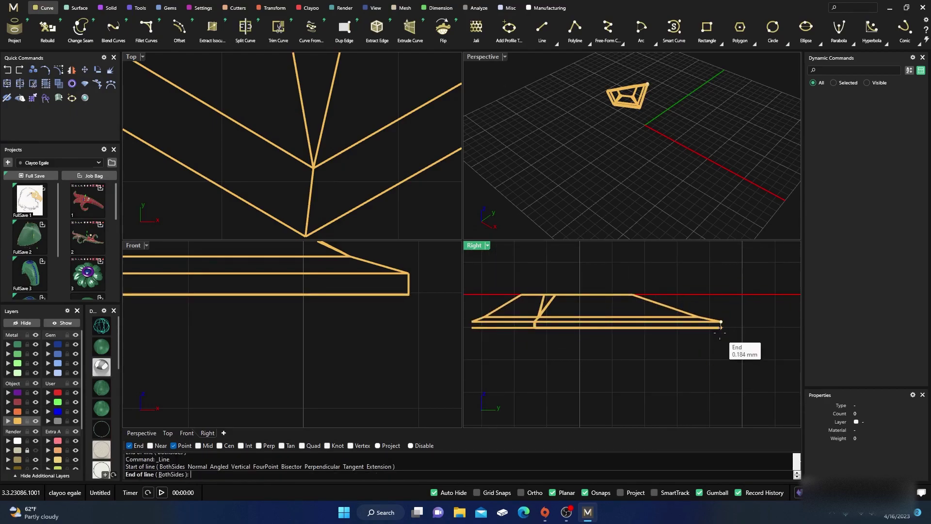
left_click(722, 328)
Draw a vertical girdle line joining the short bottom points of the two outer kites in the right view.
right_click_drag(659, 375, 741, 366)
scroll(540, 333, "up", 10)
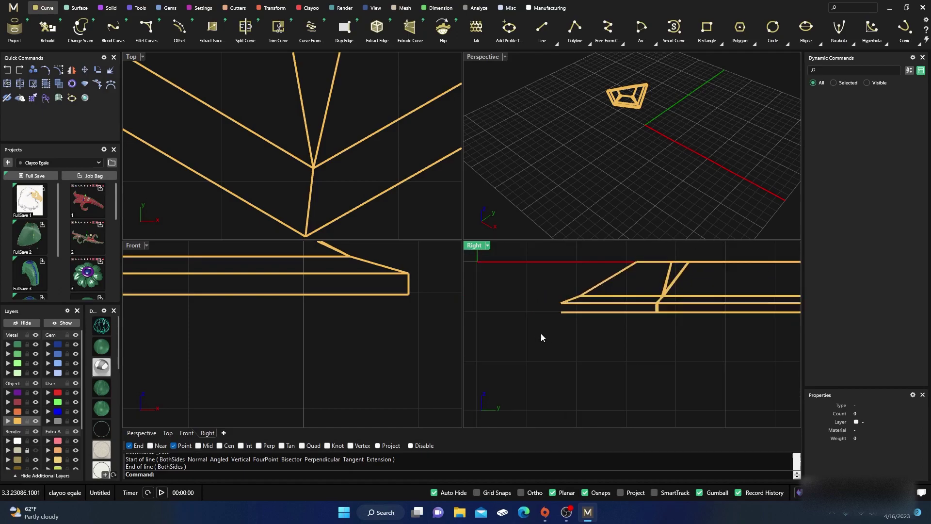
right_click(575, 305)
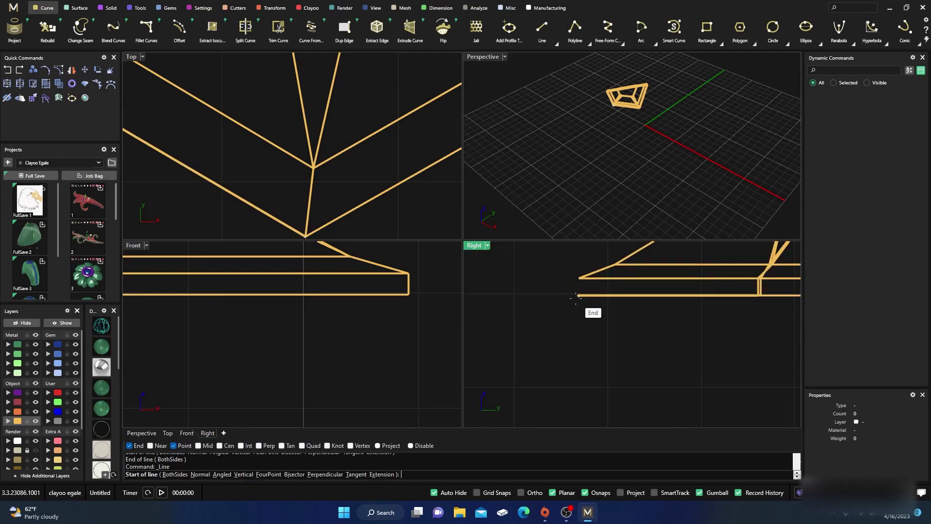
left_click(575, 285)
left_click(579, 294)
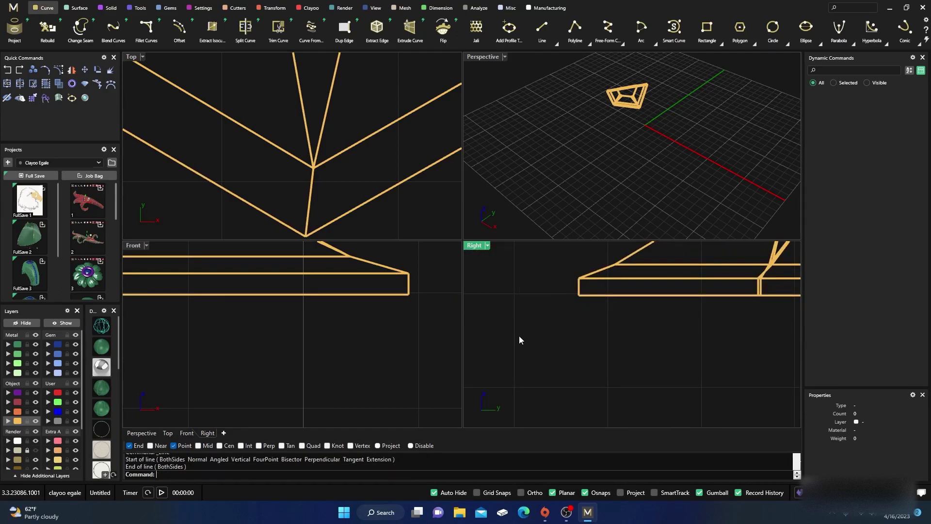
Inspect the crown and girdle wireframe in perspective from several angles and close up at its corners.
right_click_drag(638, 137, 611, 128)
scroll(652, 79, "up", 10)
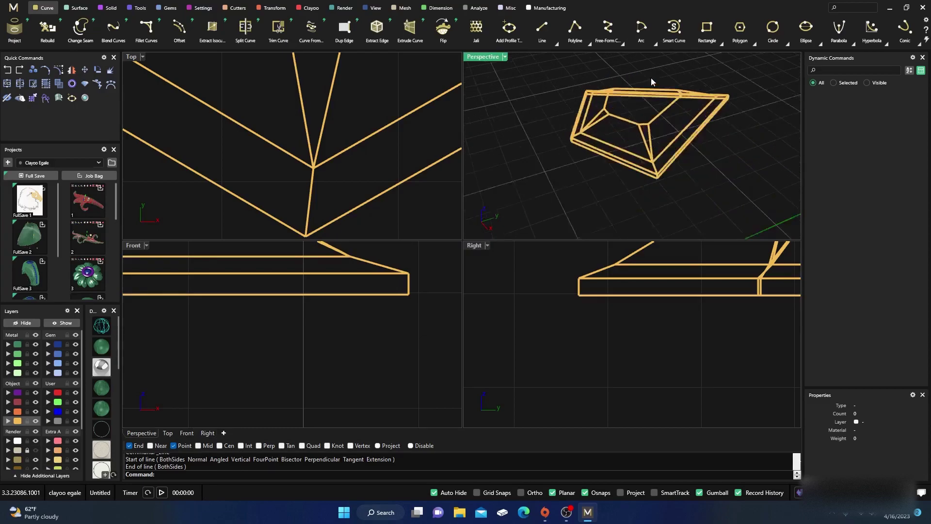
right_click_drag(646, 175, 596, 106)
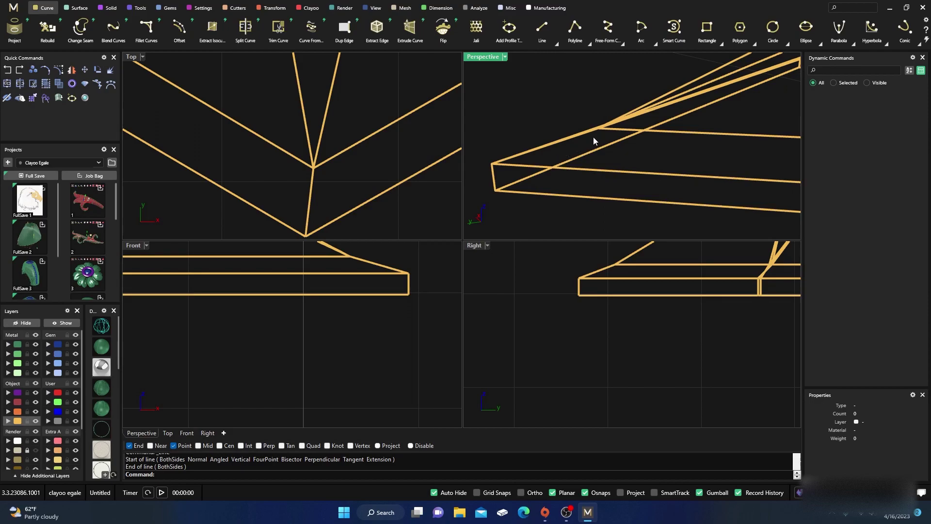
scroll(575, 138, "down", 10)
right_click_drag(573, 150, 609, 155)
Center all the gemstone curves together on the world origin, accepting the broken history.
scroll(320, 165, "down", 8)
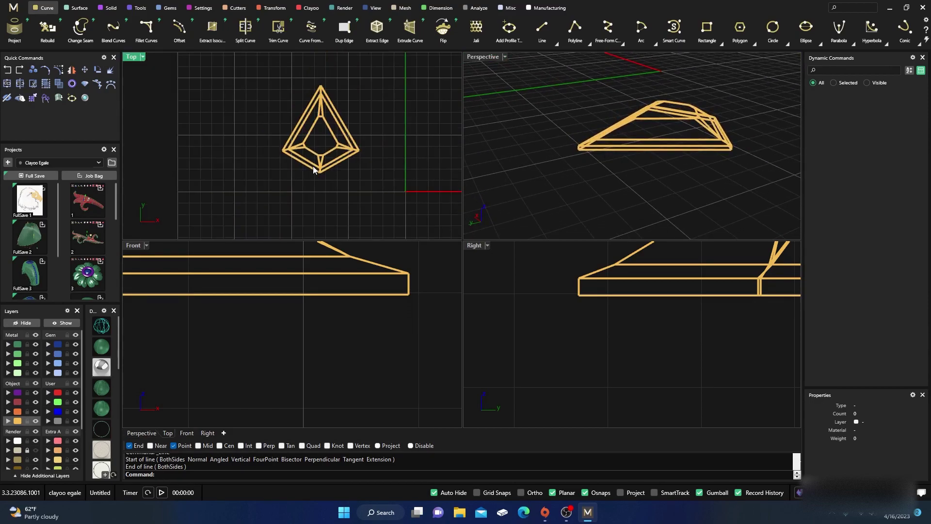
left_click_drag(252, 77, 390, 205)
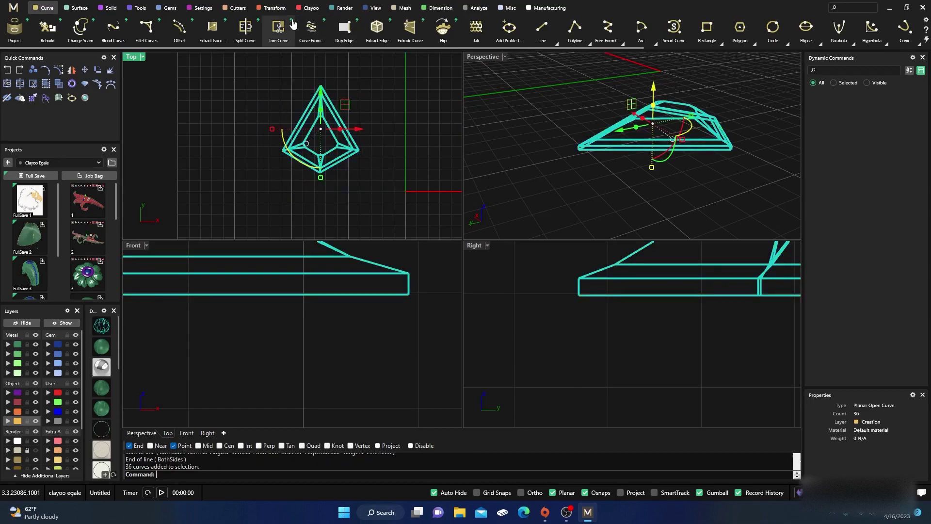
left_click(269, 11)
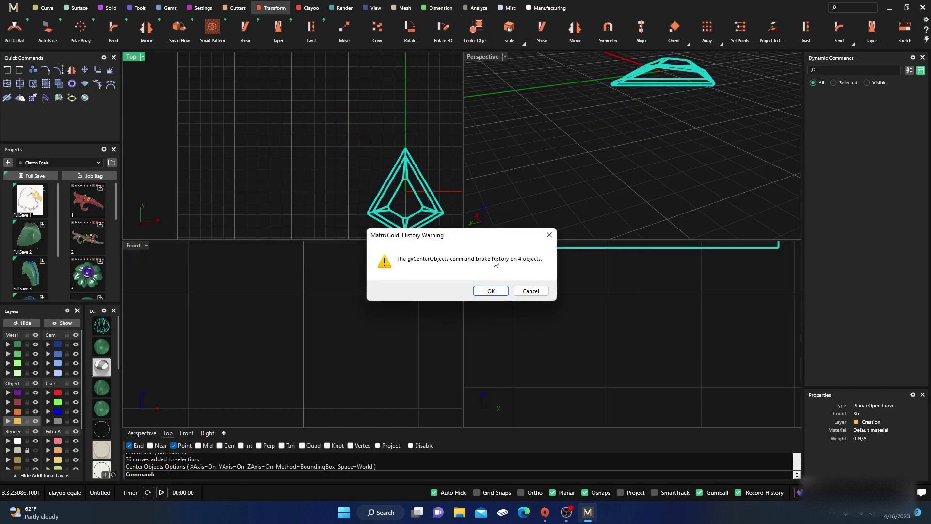
left_click(494, 291)
left_click(331, 139)
Move all the gemstone curves slightly along positive Y so the table facet is roughly centred on the origin.
right_click_drag(364, 170, 299, 147)
left_click_drag(270, 111, 420, 240)
scroll(347, 174, "up", 2)
left_click_drag(335, 131, 339, 122)
left_click(386, 96)
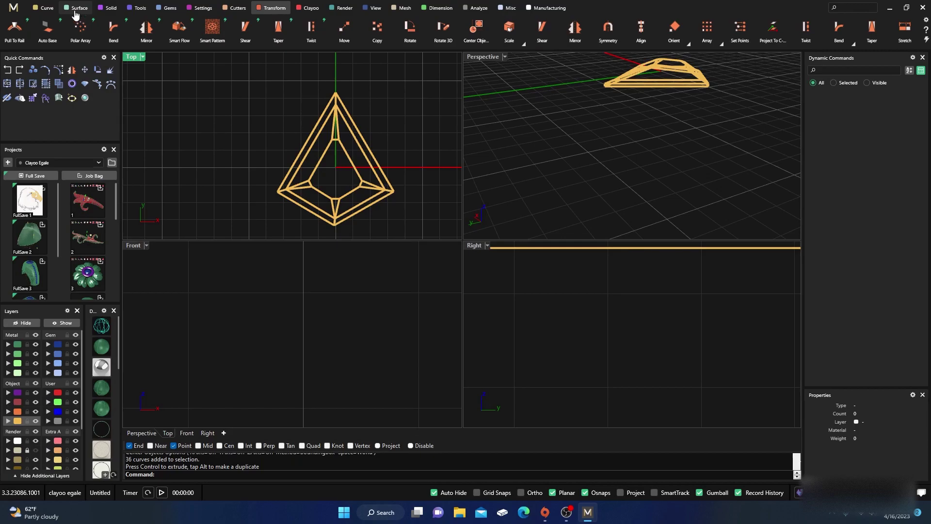
Place a point object at 0,0,0 and select it.
left_click(46, 8)
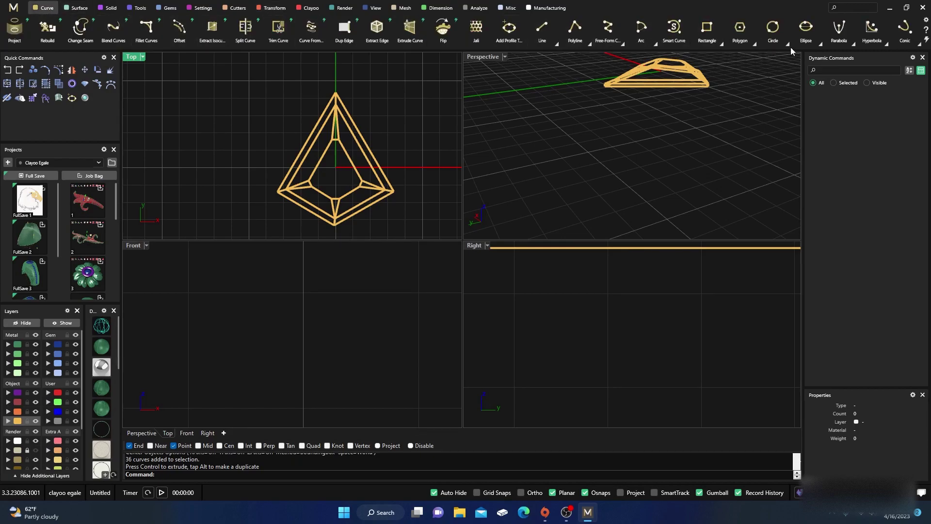
scroll(776, 31, "down", 5)
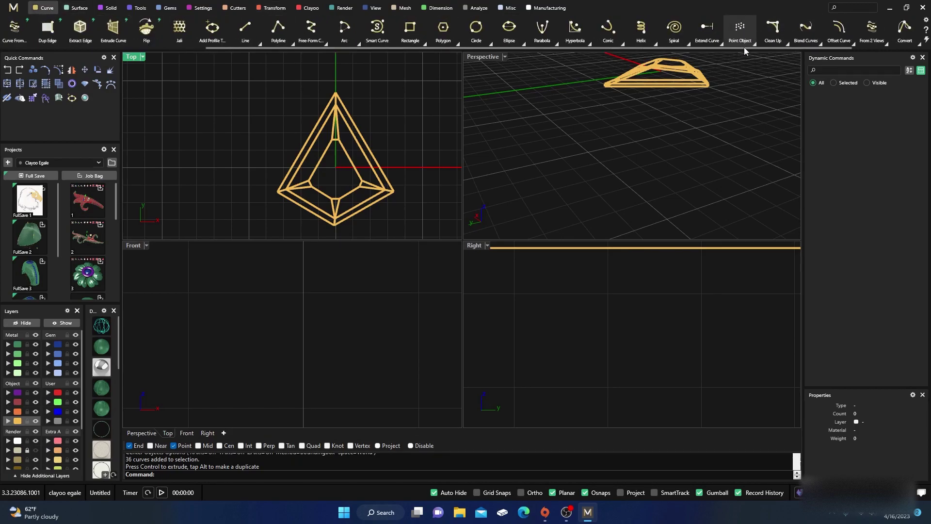
left_click(754, 45)
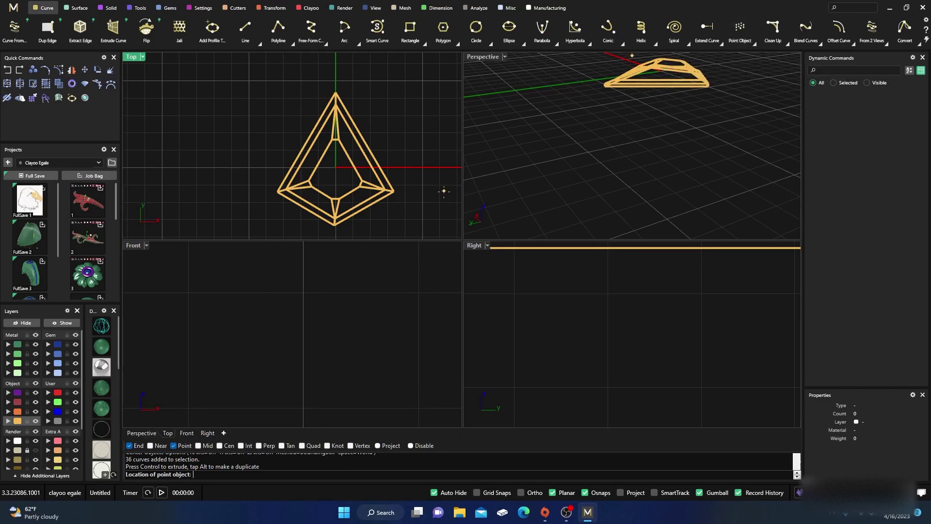
type("0,0,0")
key("Return")
left_click(336, 168)
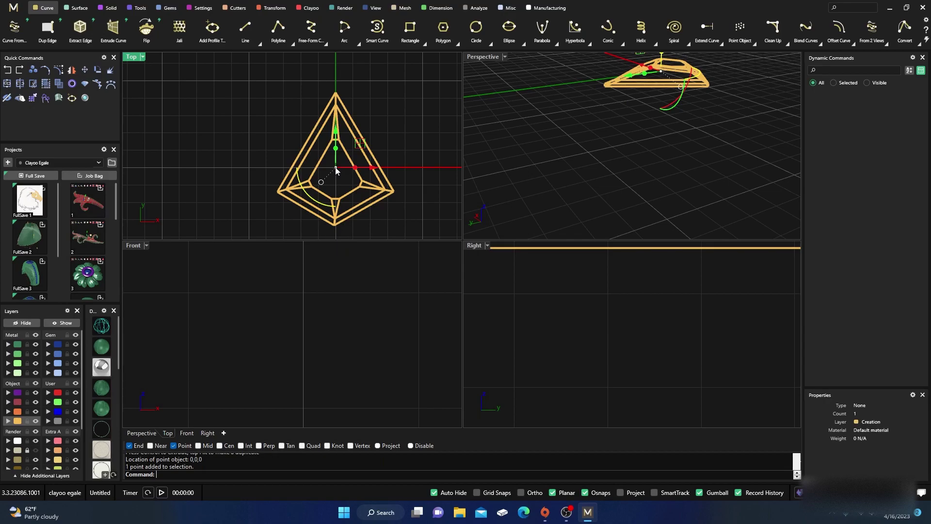
Move the point straight down along Z so it marks the culet below the girdle.
scroll(319, 293, "down", 12)
right_click_drag(371, 334, 309, 348)
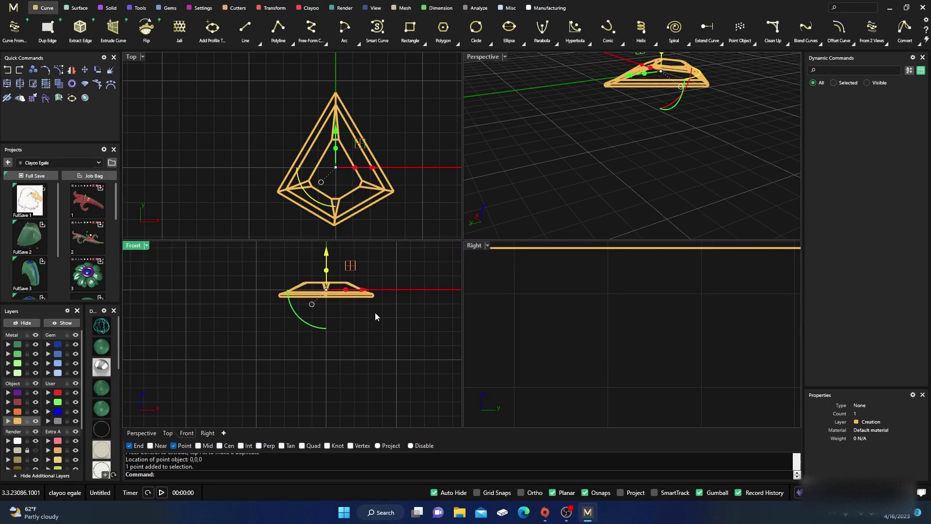
right_click_drag(375, 313, 363, 327)
scroll(309, 298, "up", 4)
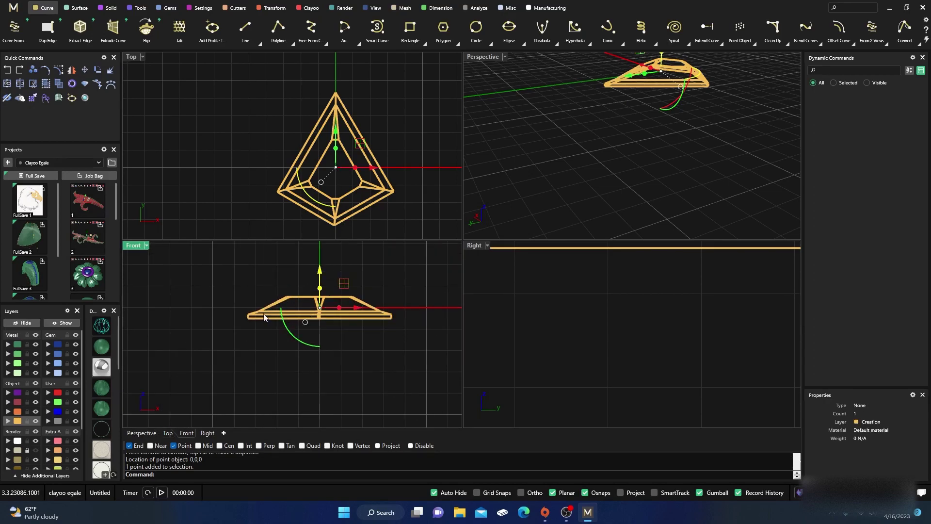
left_click_drag(320, 271, 320, 317)
left_click(512, 133)
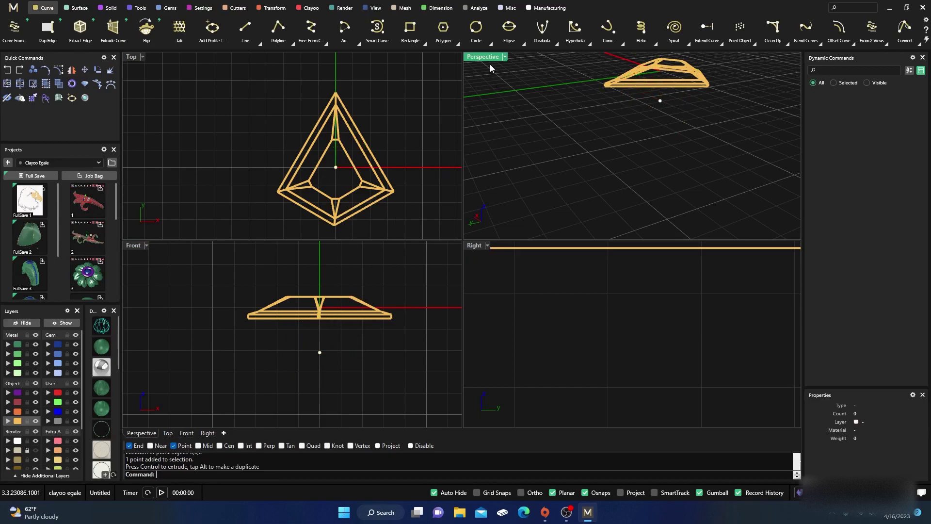
Draw a line from the kite's sharp lower girdle corner to the culet point.
double_click(482, 57)
right_click_drag(455, 246, 443, 154)
scroll(448, 266, "down", 5)
left_click(245, 31)
scroll(475, 315, "up", 5)
right_click_drag(456, 287, 484, 341)
scroll(432, 266, "up", 4)
scroll(420, 252, "down", 4)
scroll(435, 125, "up", 8)
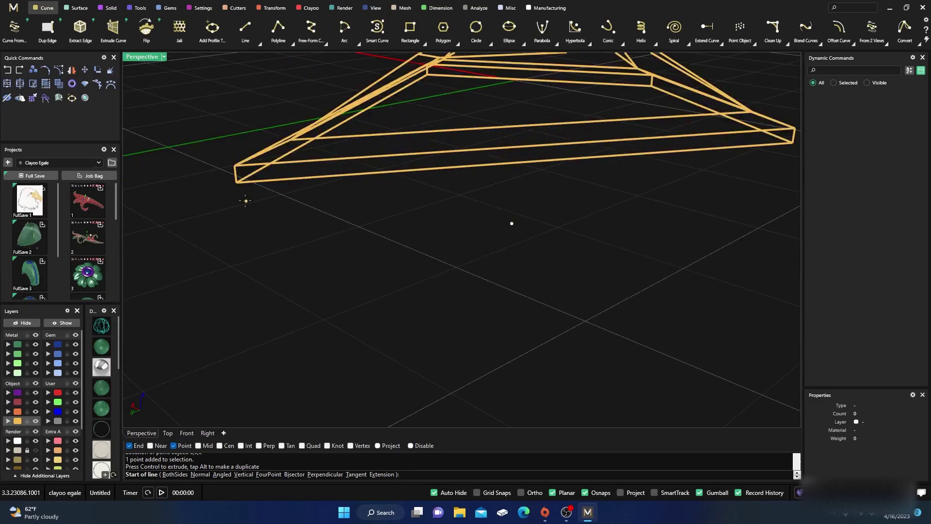
left_click(237, 183)
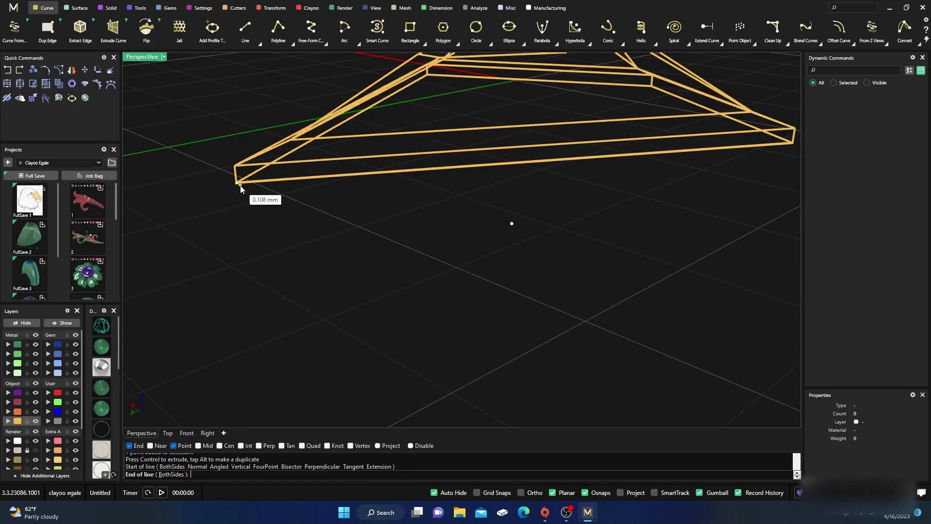
left_click(522, 223)
Connect one side corner and the blunt corner of the lower girdle outline to the culet point with lines.
right_click_drag(424, 285, 487, 299)
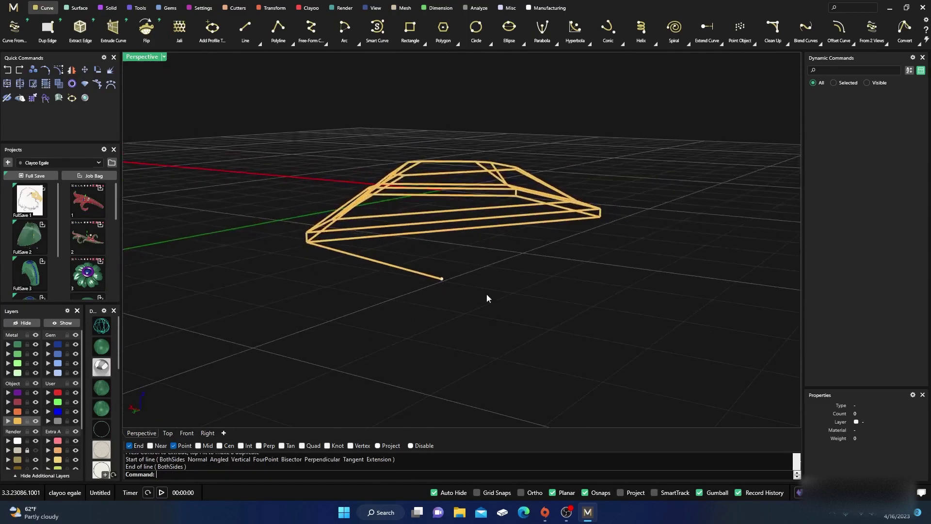
key("Return")
left_click(606, 216)
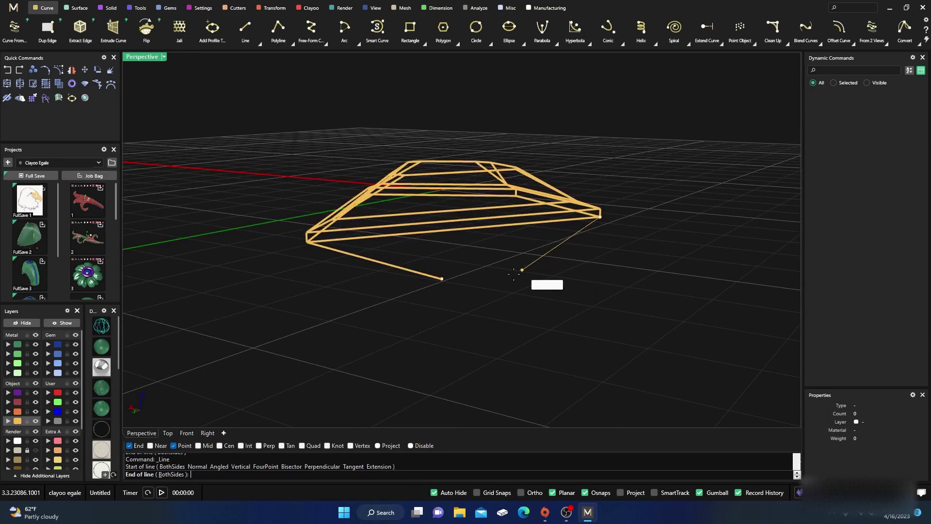
left_click(443, 280)
right_click_drag(450, 287, 406, 318)
scroll(544, 289, "up", 5)
right_click(545, 289)
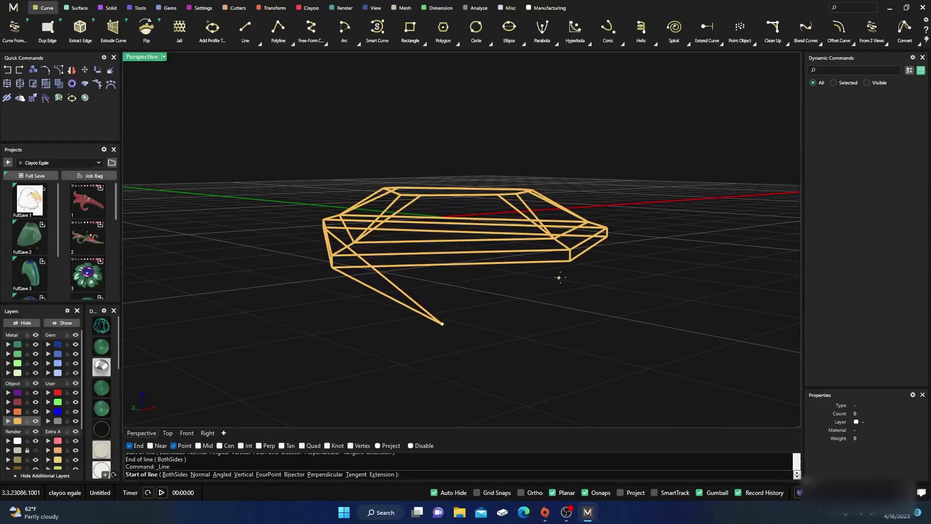
left_click(569, 262)
left_click(442, 324)
Draw a line from the remaining lower girdle side corner to the culet point.
mouse_move(443, 353)
right_mouse_down()
mouse_move(522, 364)
mouse_move(443, 359)
right_mouse_up()
scroll(488, 339, "up", 5)
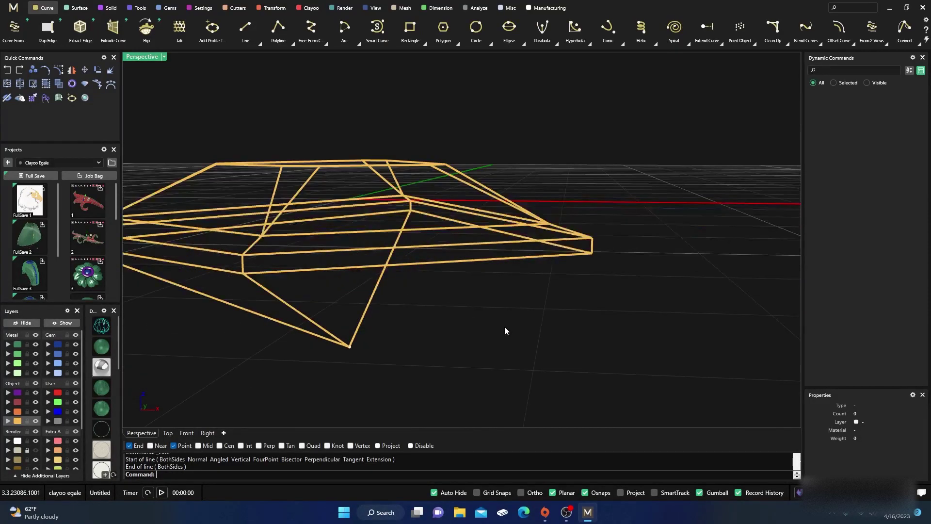
key("Return")
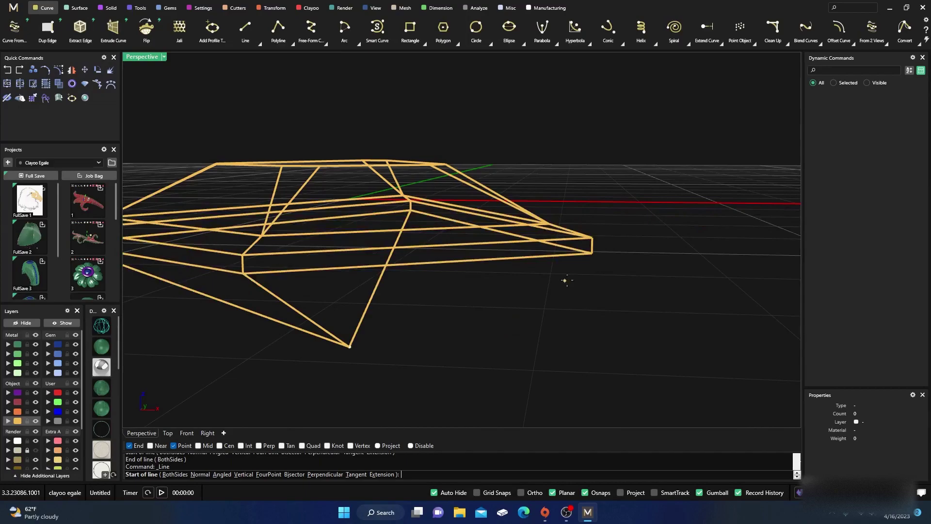
left_click(592, 253)
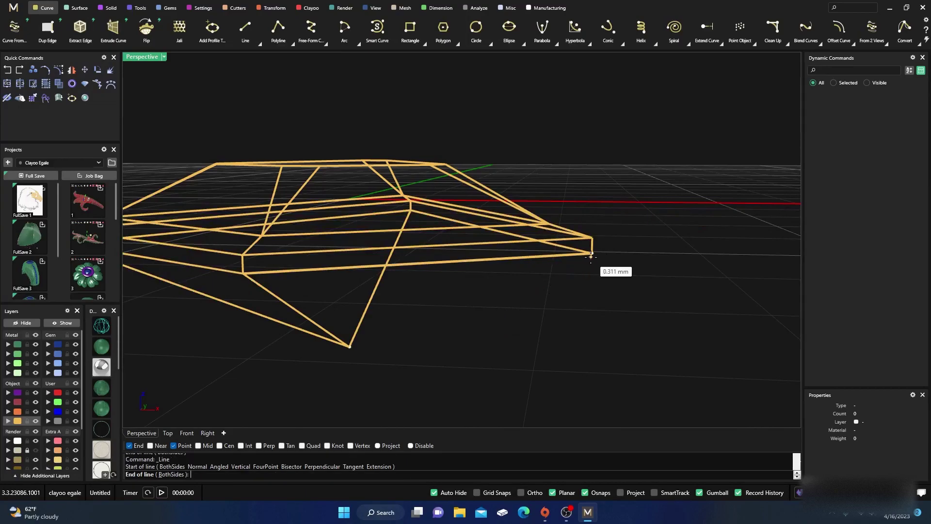
left_click(350, 345)
Show the reference diagram and compare the culet position in its pavilion view with the wireframe seen from below.
right_click_drag(350, 346, 518, 273)
scroll(476, 343, "down", 5)
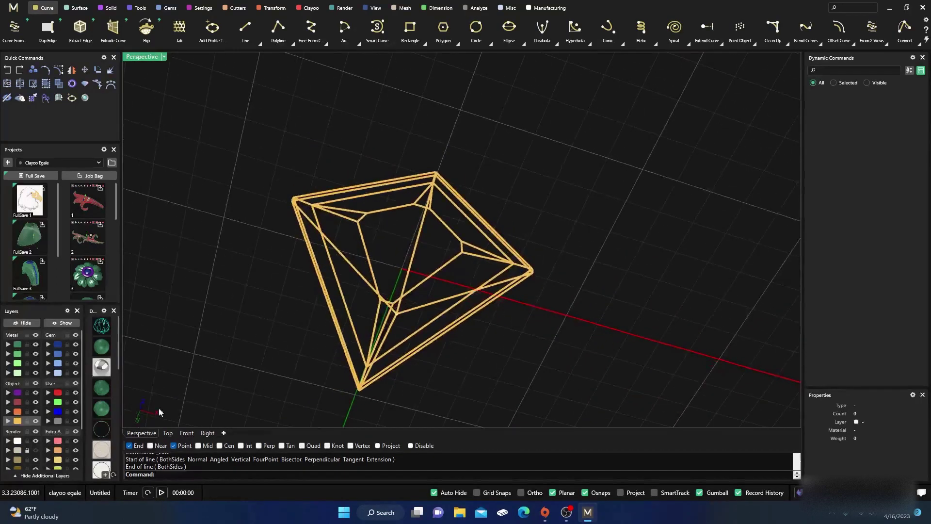
left_click(36, 451)
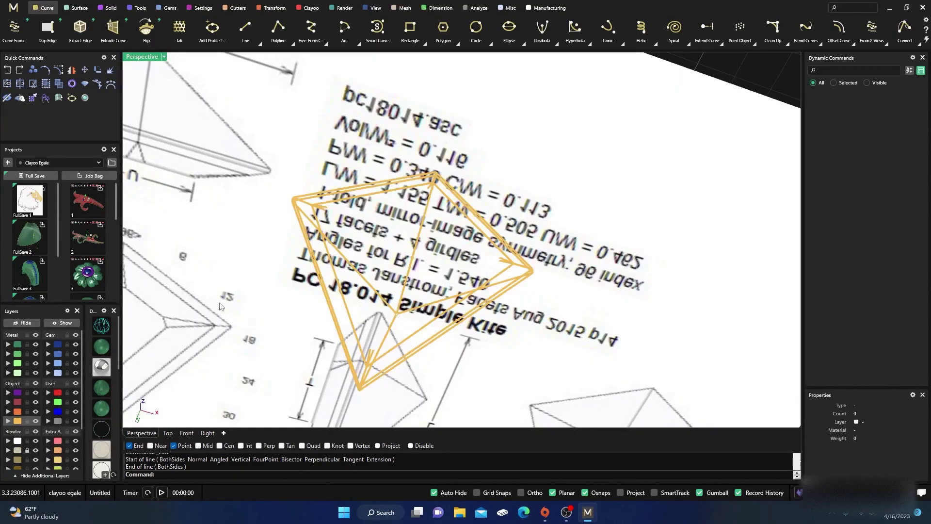
scroll(220, 306, "down", 5)
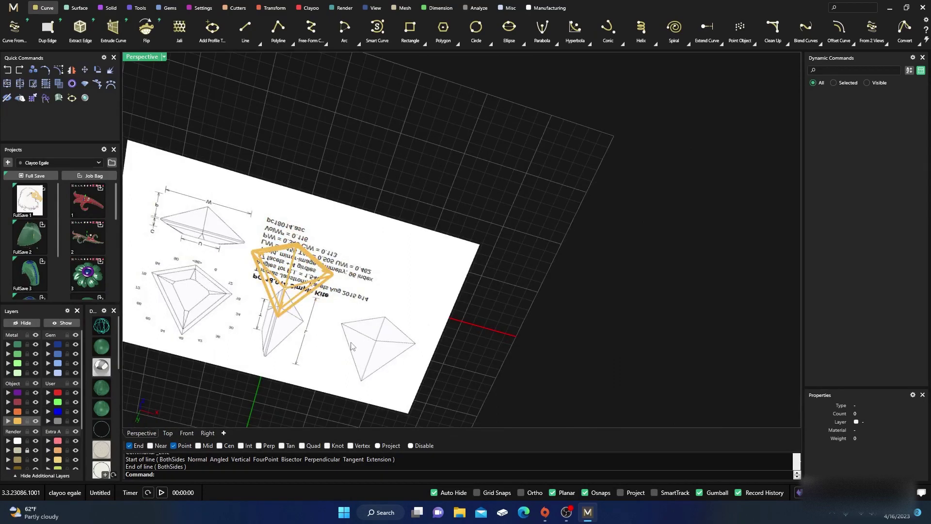
right_click_drag(283, 273, 354, 326)
scroll(322, 283, "down", 3)
right_click_drag(322, 284, 406, 302)
scroll(388, 271, "up", 5)
scroll(388, 269, "up", 7)
scroll(387, 277, "down", 4)
Shift the culet point towards the kite's blunt end and delete the four pavilion lines.
left_click_drag(348, 301, 396, 264)
left_click_drag(335, 288, 342, 269)
left_click(370, 322)
key("Delete")
right_click_drag(342, 269, 379, 301)
Hide the reference diagram and draw a line from the sharp lower girdle corner to the moved culet point.
left_click(36, 451)
right_click_drag(231, 370, 253, 355)
scroll(466, 235, "up", 8)
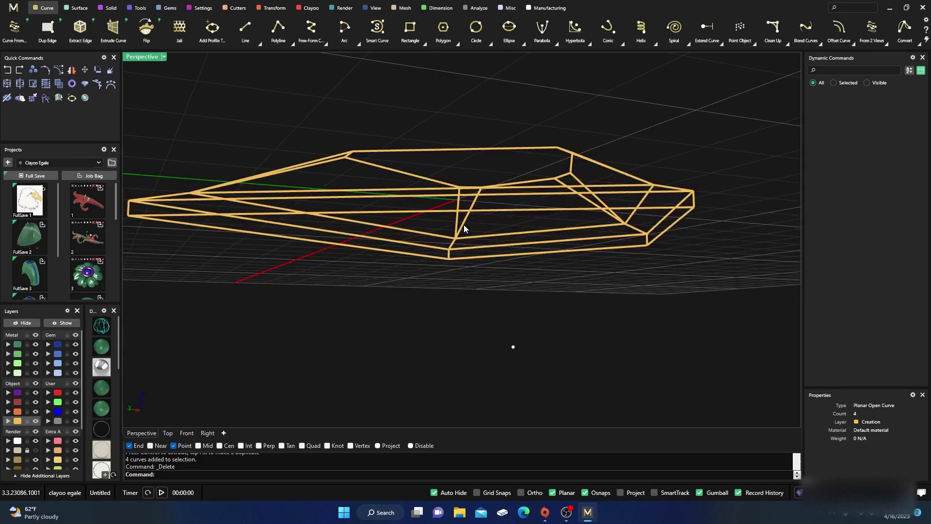
scroll(465, 232, "down", 4)
left_click(246, 29)
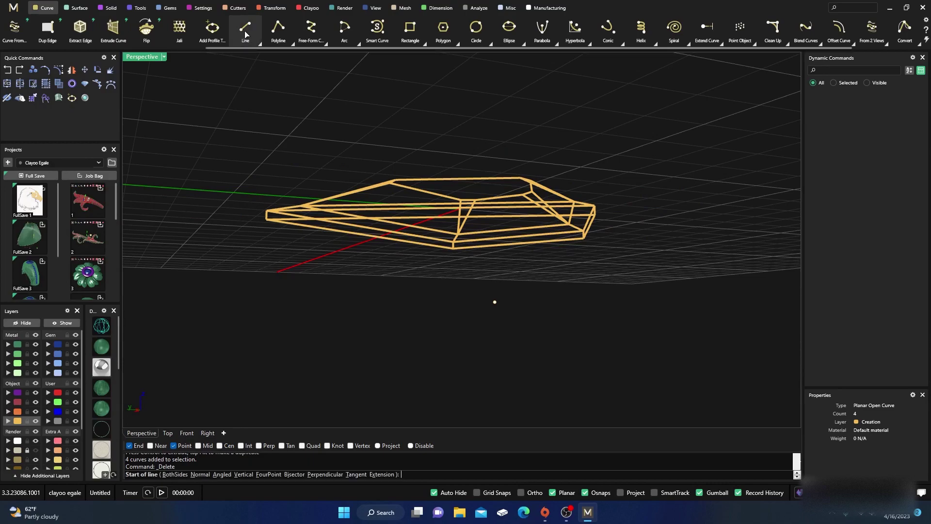
left_click(263, 221)
left_click(487, 306)
Draw a line from the adjacent lower girdle side corner to the culet point.
mouse_move(469, 273)
right_mouse_down()
mouse_move(462, 275)
mouse_move(465, 264)
mouse_move(459, 270)
right_mouse_up()
right_click(456, 268)
left_click(425, 247)
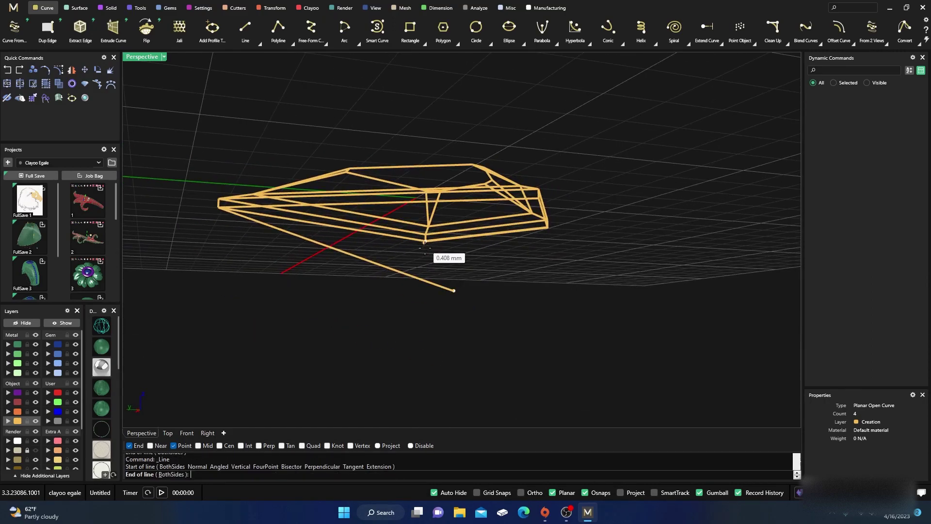
left_click(453, 290)
Connect the two remaining lower girdle corners to the culet point with lines.
key("Return")
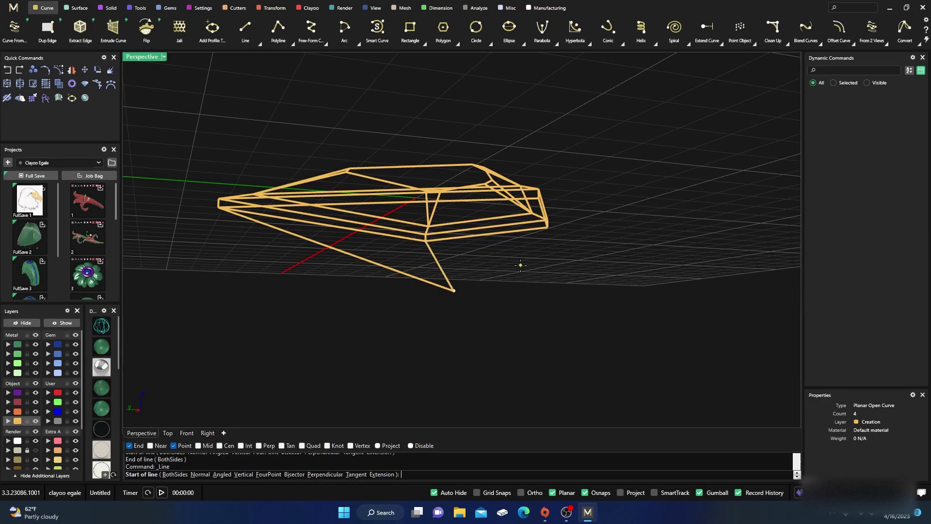
right_click_drag(531, 280, 522, 291)
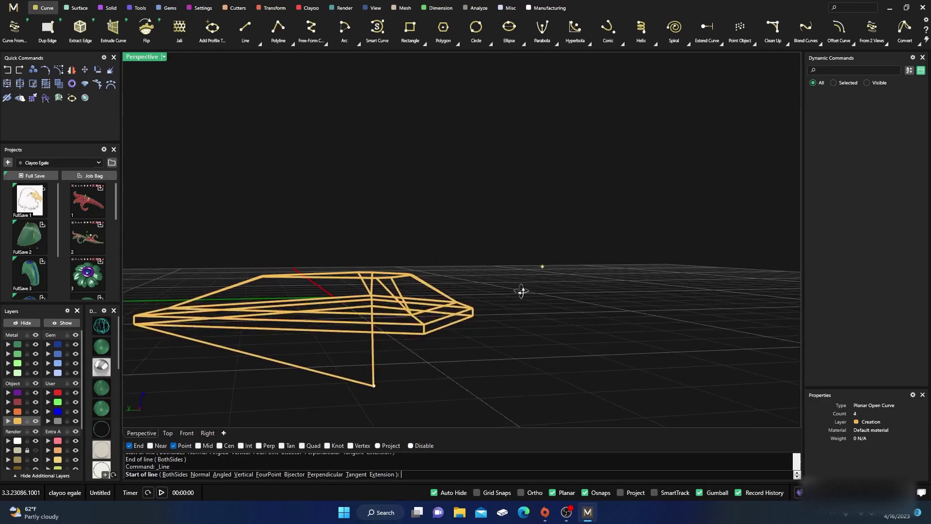
left_click(473, 313)
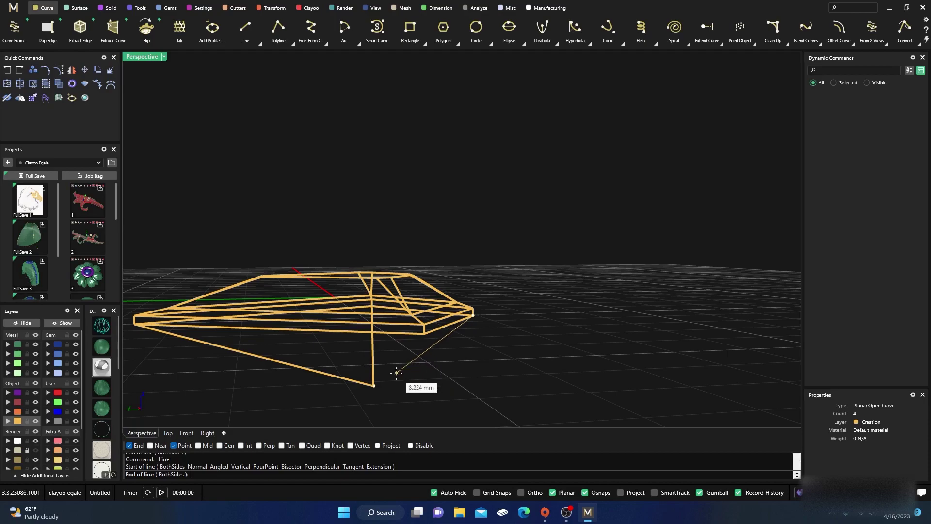
left_click(374, 385)
key("Return")
left_click(422, 342)
left_click(375, 387)
Show the reference diagram to compare its facet views with the wireframe, and hide it again.
right_click_drag(486, 339, 439, 321)
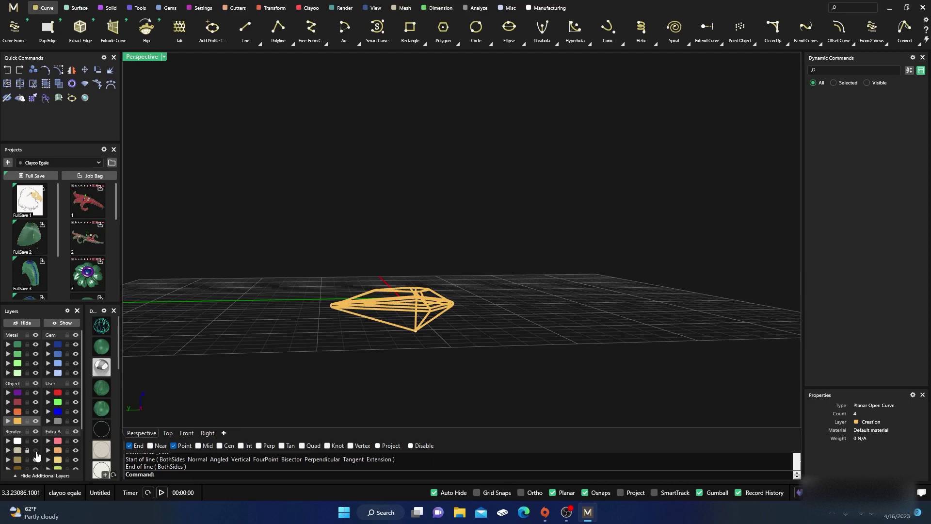
left_click(36, 452)
right_click_drag(202, 364, 239, 376)
scroll(330, 243, "down", 7)
right_click_drag(330, 243, 353, 315)
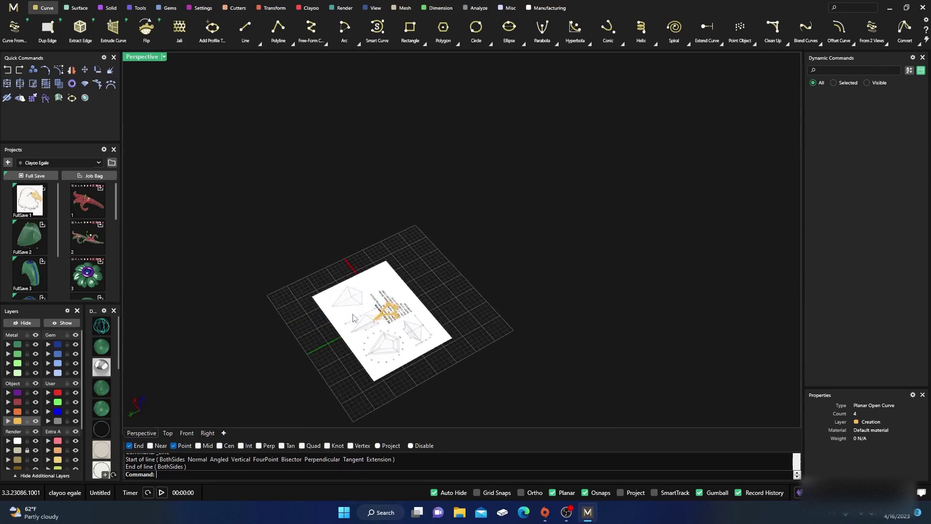
scroll(384, 354, "up", 5)
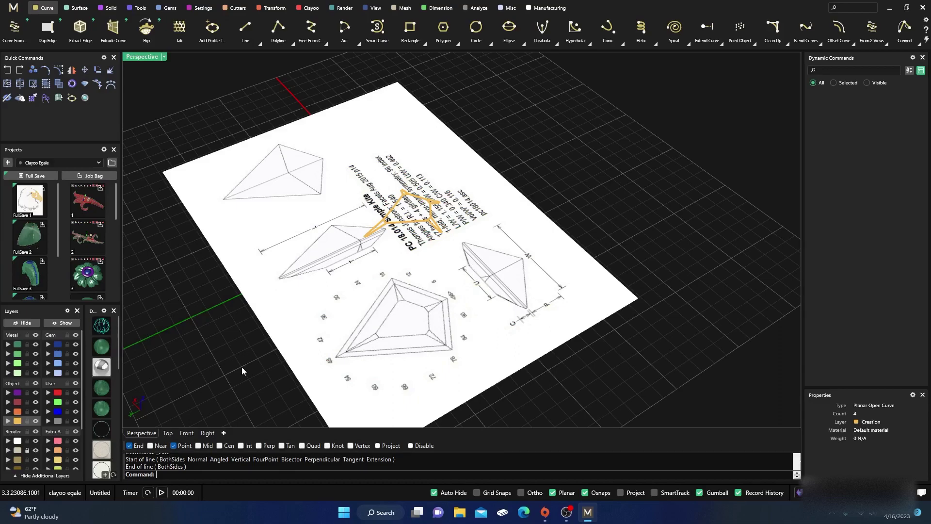
left_click(35, 450)
Fill the eight-curve table outline at the top of the crown with a planar surface and use shaded display.
right_click_drag(396, 304, 413, 194)
scroll(431, 308, "down", 6)
scroll(412, 188, "up", 7)
right_click_drag(433, 264, 394, 222)
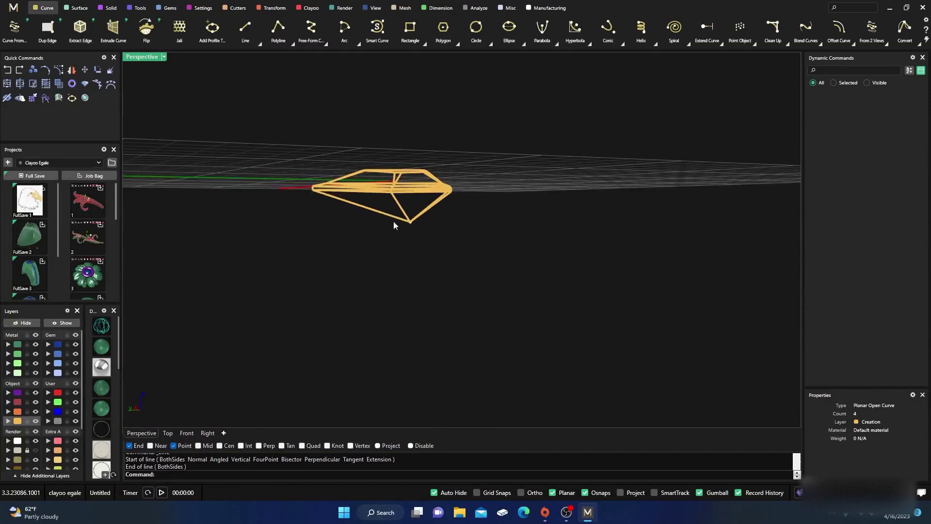
left_click_drag(357, 143, 433, 176)
right_click_drag(432, 176, 438, 224)
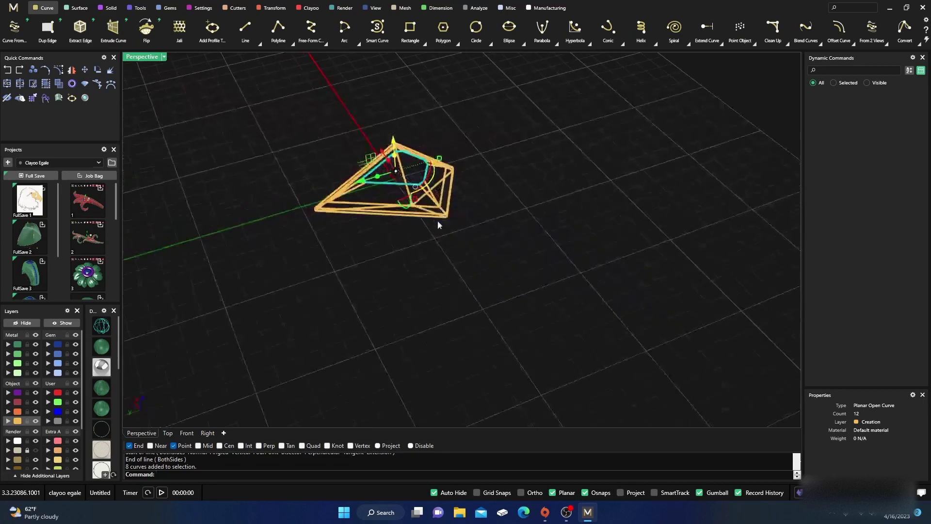
left_click(80, 8)
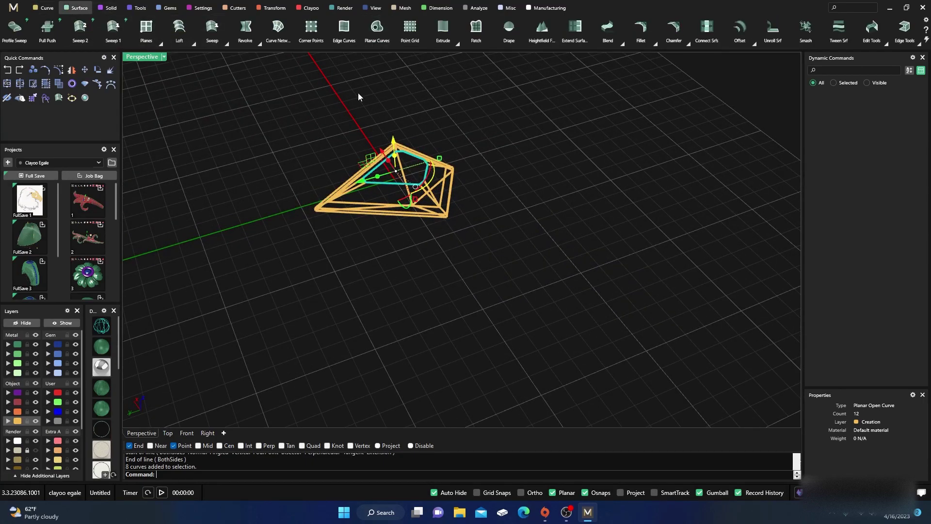
left_click(17, 345)
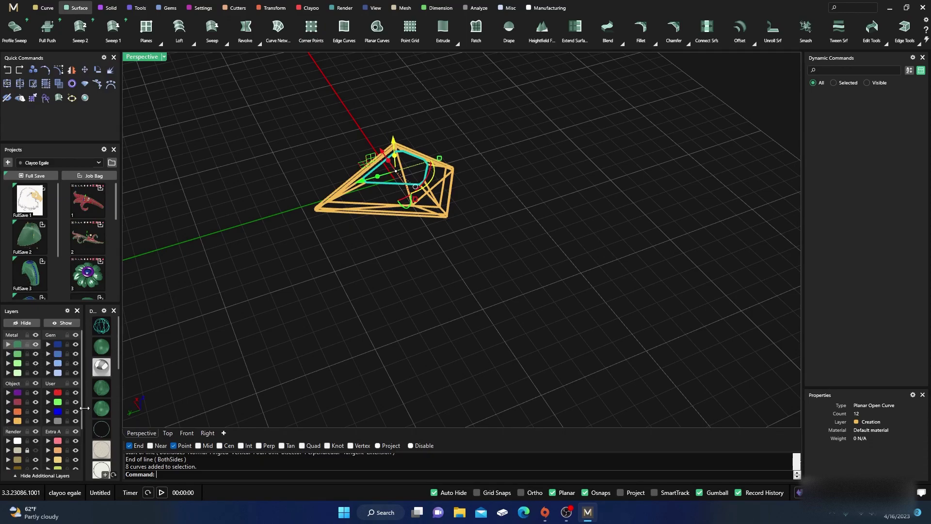
left_click(104, 345)
left_click(324, 283)
Assign the table surface to the Metal 01 layer and check it close up.
left_click(399, 165)
left_click(9, 345)
left_click(333, 287)
scroll(423, 300, "down", 5)
scroll(409, 221, "up", 8)
scroll(409, 220, "up", 8)
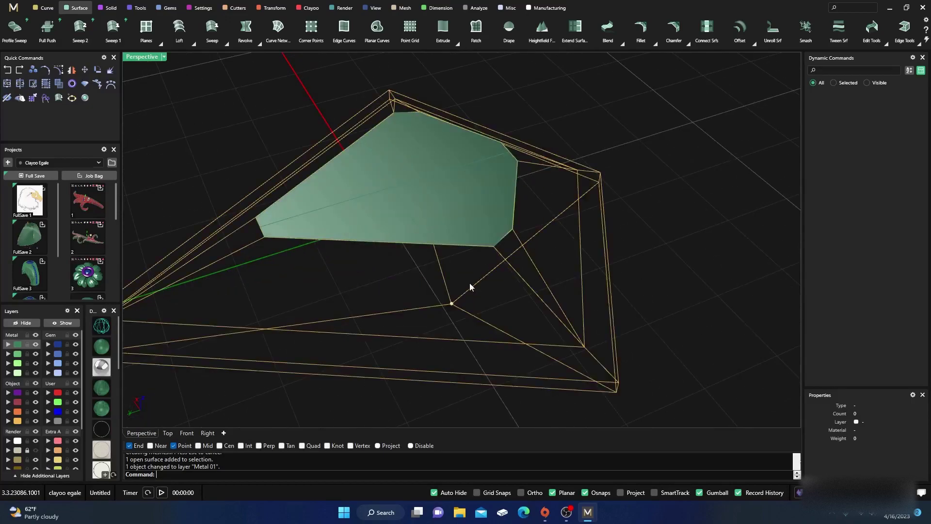
scroll(486, 306, "down", 6)
Create a two-rail sweep facet between a long table edge and the crown outline below it, using the connecting corner lines as shapes.
right_click_drag(487, 307, 475, 293)
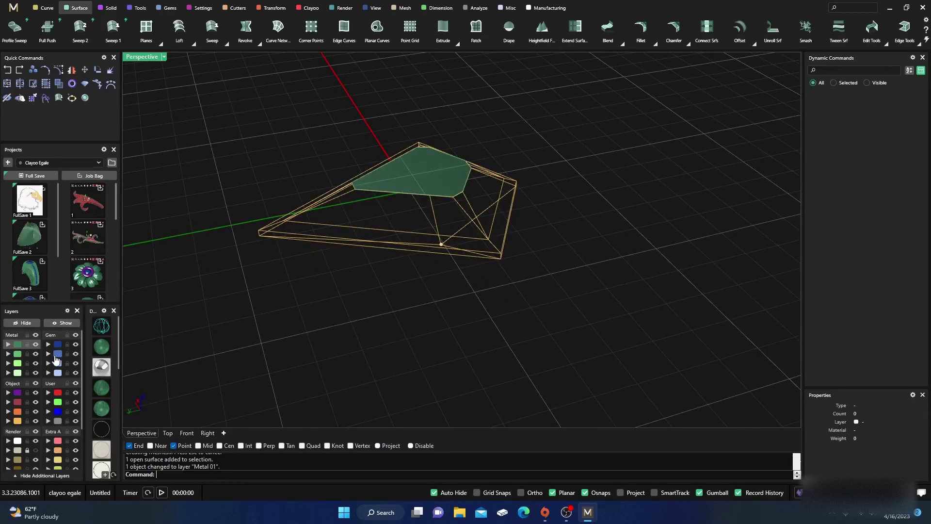
scroll(346, 196, "up", 3)
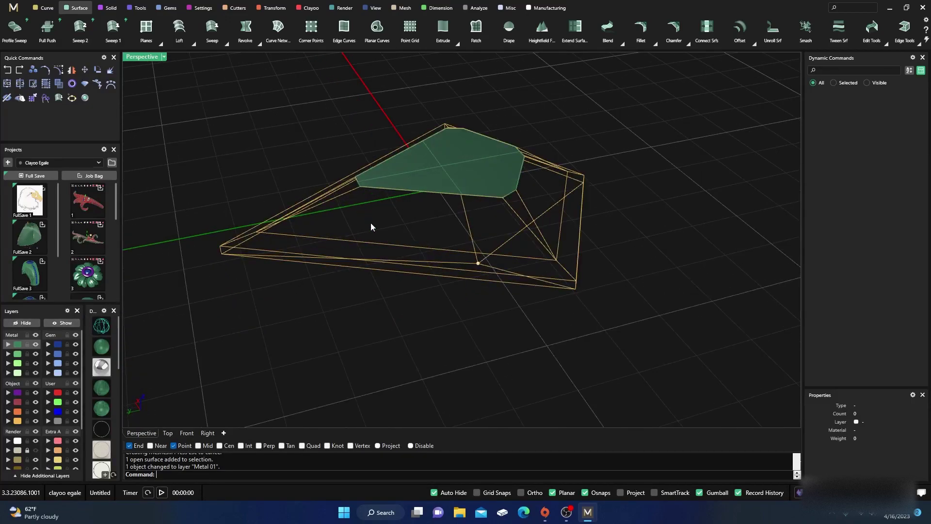
right_click_drag(372, 223, 389, 229)
right_click_drag(444, 254, 430, 243)
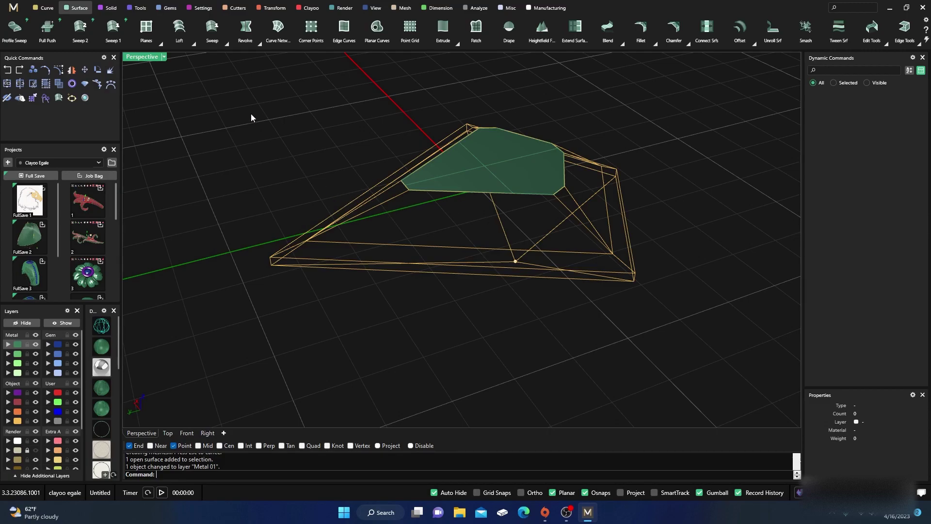
left_click(227, 44)
left_click(215, 70)
scroll(418, 221, "up", 5)
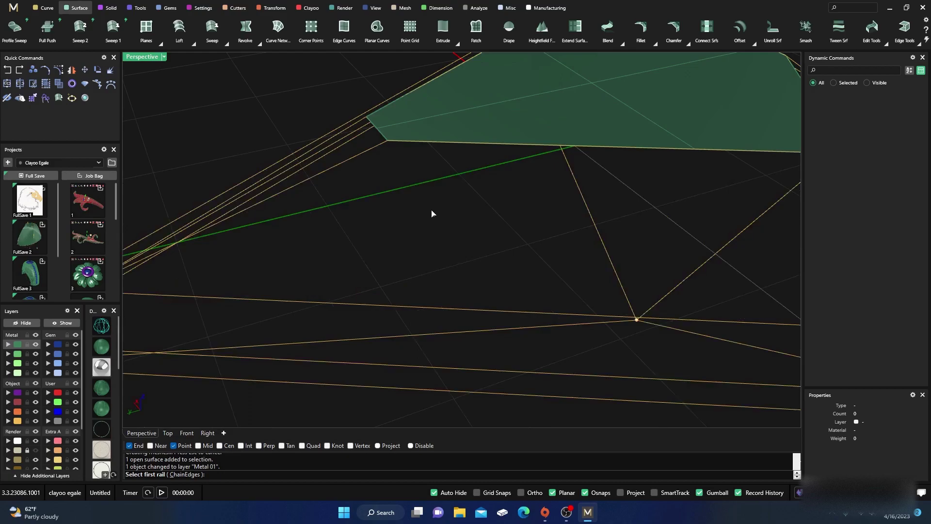
left_click(455, 146)
left_click(488, 178)
left_click(419, 309)
left_click(357, 157)
scroll(341, 185, "down", 5)
key("Return")
key("Return")
Create a two-rail sweep facet between a short table edge and the crown outline below it, using the two corner lines as shapes.
right_click_drag(510, 250, 527, 316)
right_click(491, 292)
scroll(570, 276, "down", 5)
right_click_drag(569, 276, 423, 285)
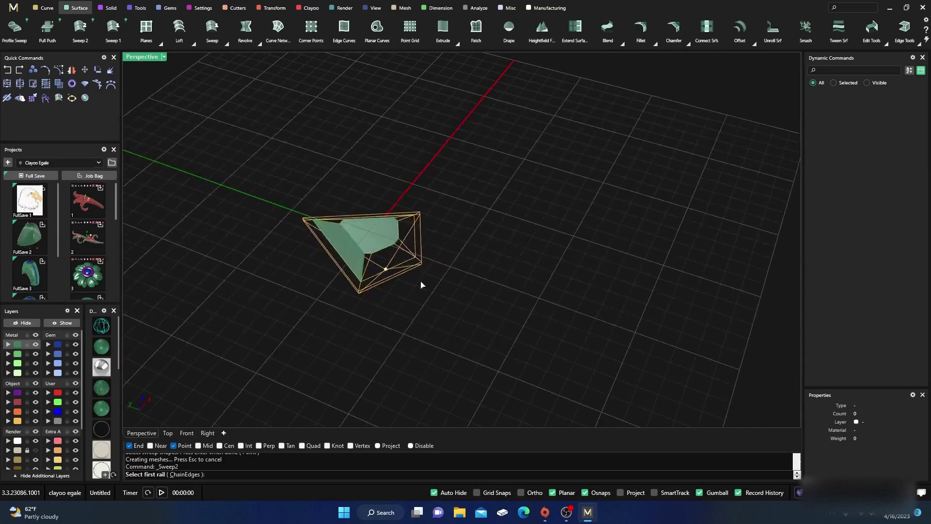
scroll(422, 284, "up", 6)
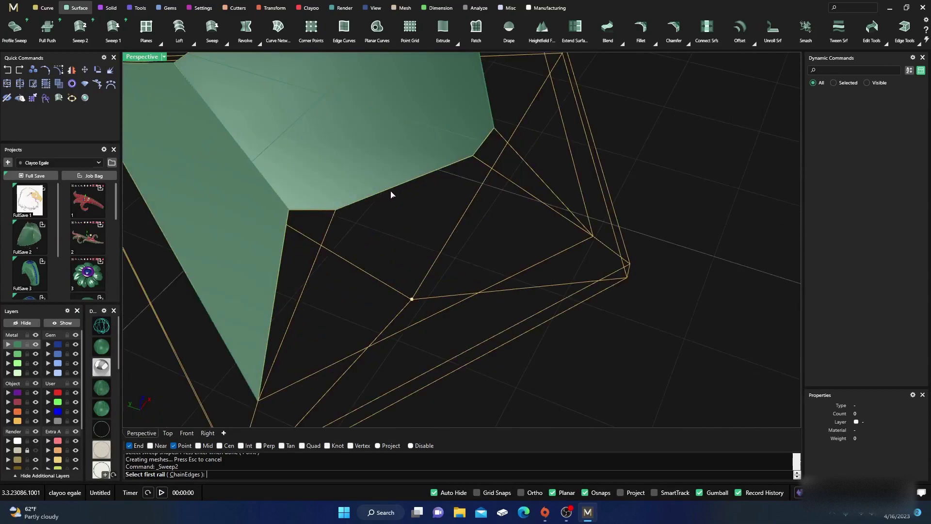
left_click(391, 195)
left_click(424, 224)
left_click(434, 318)
left_click(326, 236)
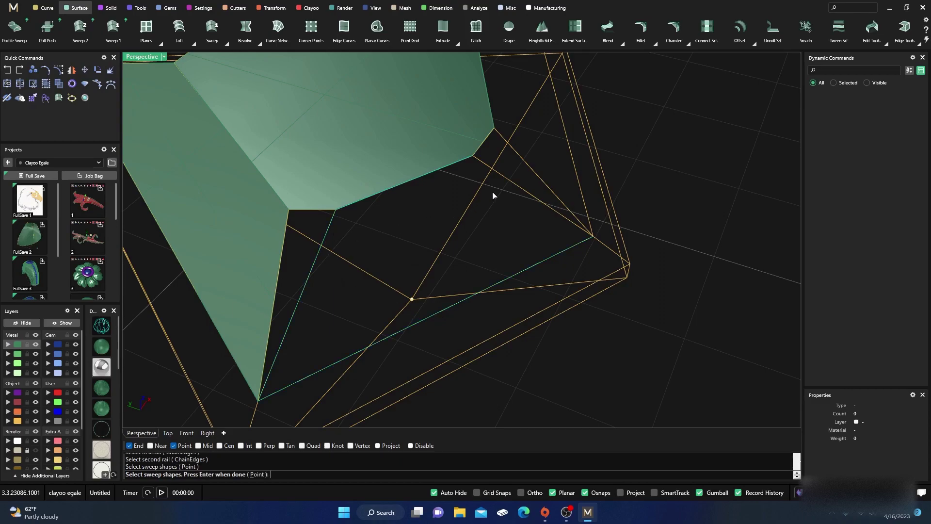
left_click(502, 174)
key("Return")
key("Return")
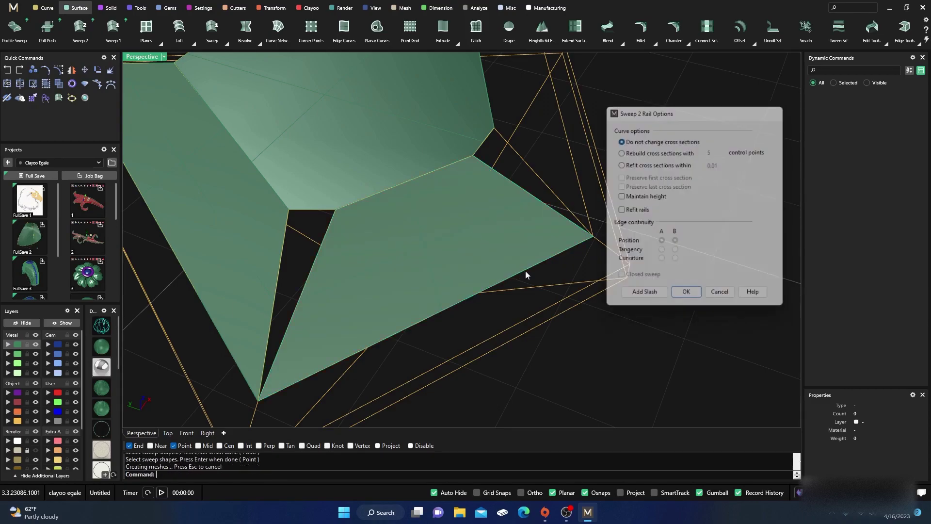
Create a two-rail sweep facet below the other short table edge, picking that edge and the crown outline as rails and the corner lines as shapes.
scroll(552, 286, "down", 12)
right_click_drag(595, 306, 499, 316)
scroll(329, 217, "up", 5)
right_click(380, 276)
left_click(376, 254)
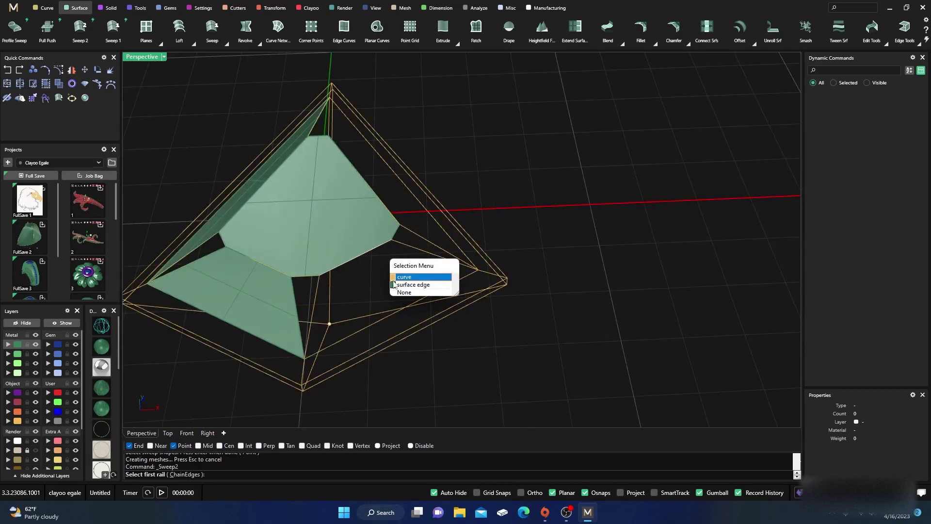
left_click(413, 284)
left_click(374, 326)
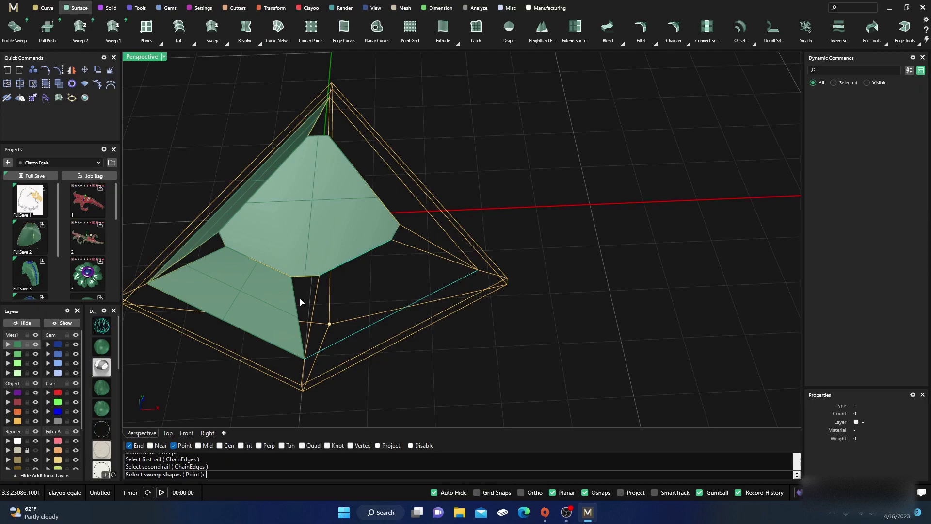
left_click(315, 295)
left_click(418, 251)
right_click(424, 283)
key("Return")
Create a two-rail sweep facet between the remaining long table edge and the crown outline, using the connecting corner lines as shapes.
right_click_drag(560, 332, 528, 337)
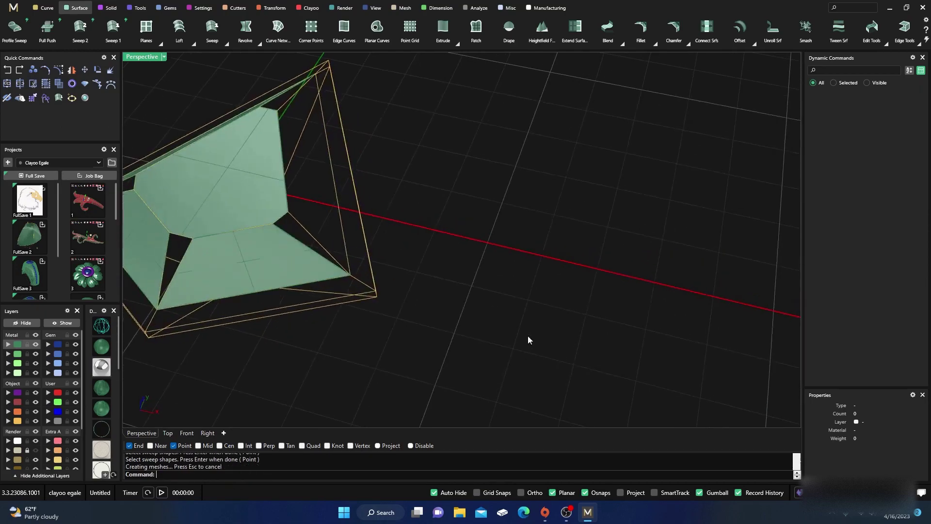
scroll(528, 337, "down", 5)
scroll(397, 243, "up", 8)
right_click(395, 243)
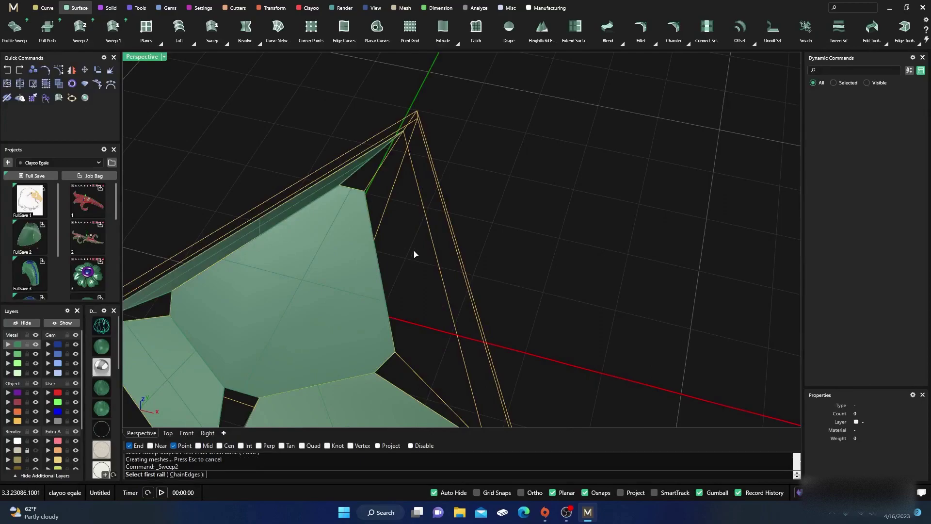
left_click(379, 263)
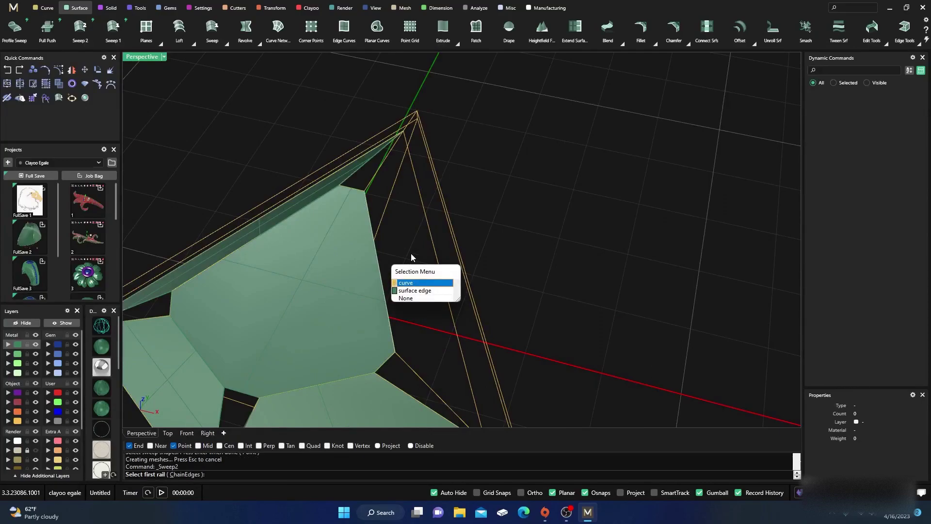
left_click(406, 283)
left_click(433, 253)
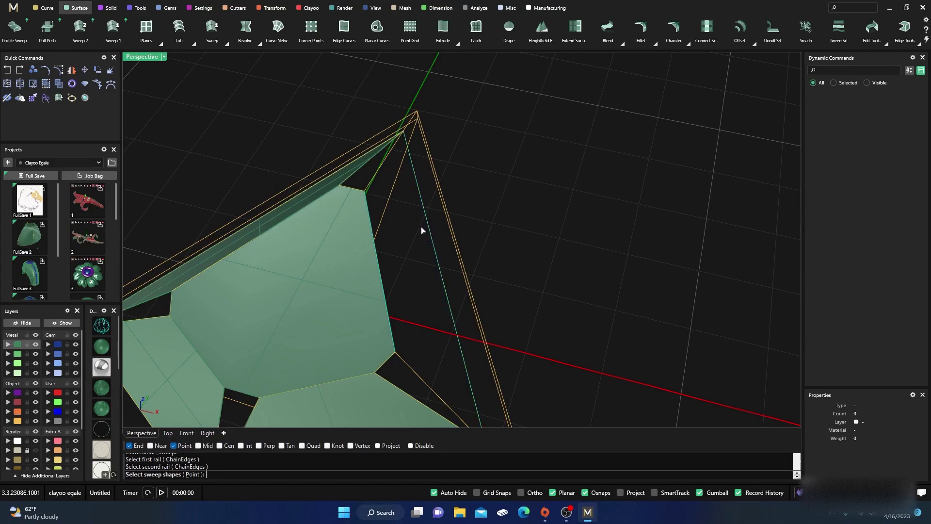
left_click(378, 174)
left_click(418, 377)
key("Return")
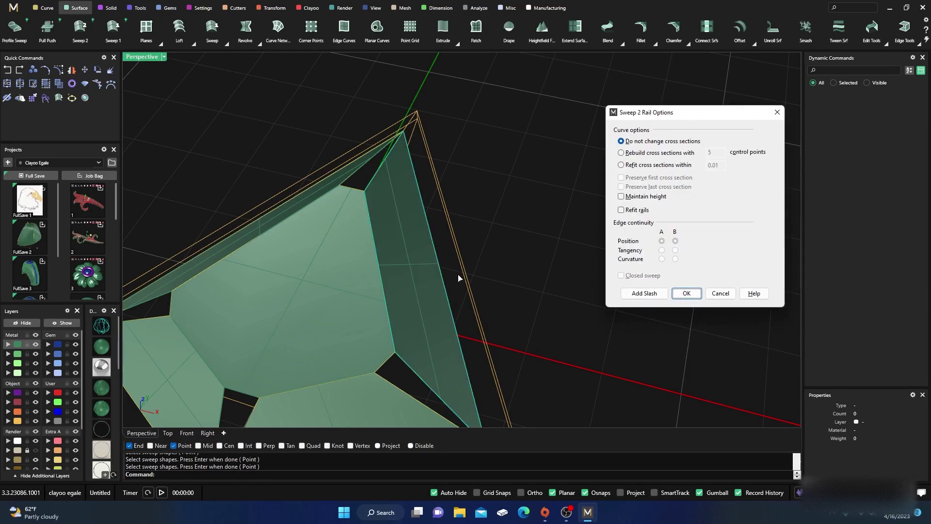
key("Return")
Fill the narrow gap between the two short-side facets with a two-rail sweep from the small table edge to a point at the crown corner.
scroll(470, 239, "down", 5)
right_click_drag(427, 337, 409, 302)
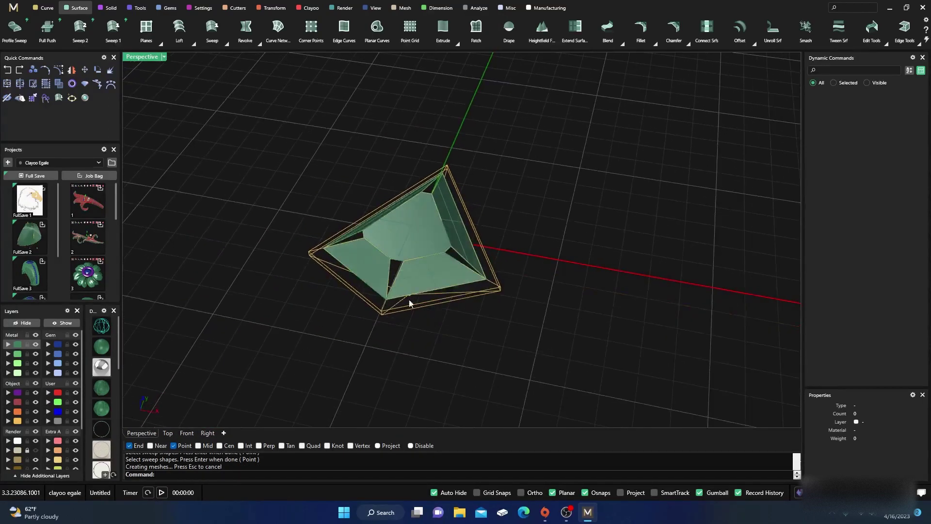
scroll(390, 273, "up", 10)
right_click(360, 232)
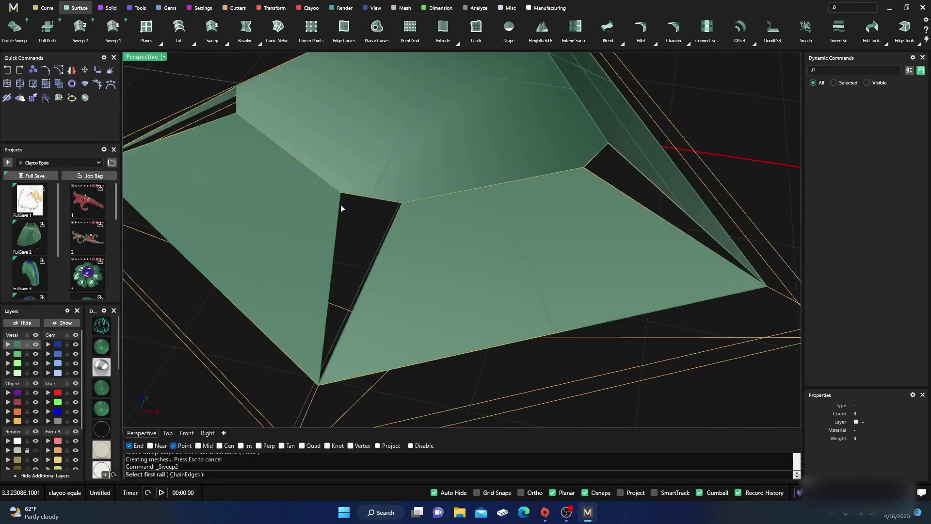
left_click(341, 208)
left_click(367, 224)
left_click(383, 240)
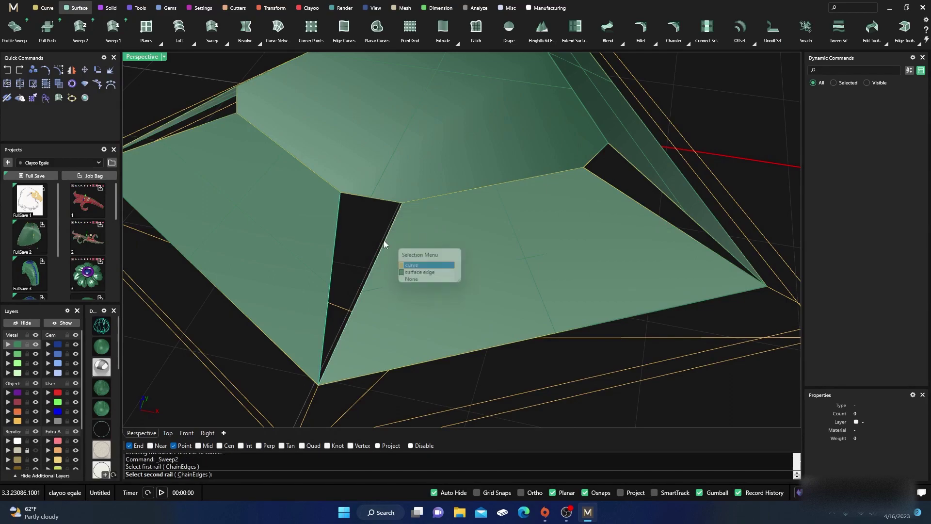
left_click(410, 265)
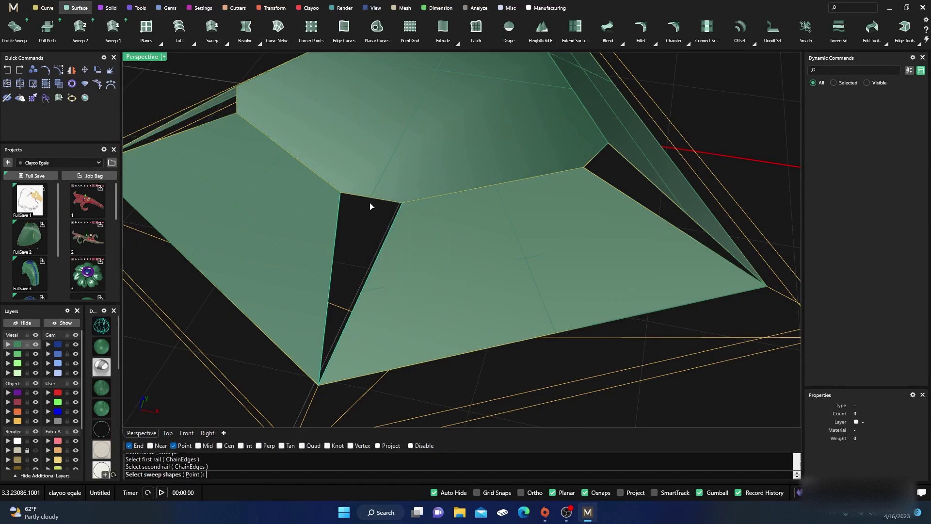
left_click(381, 209)
left_click(396, 224)
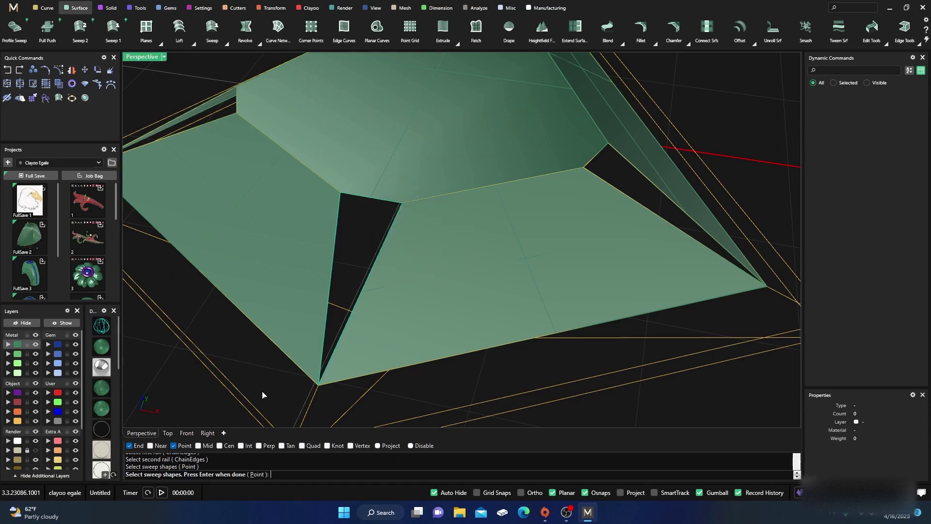
left_click(257, 474)
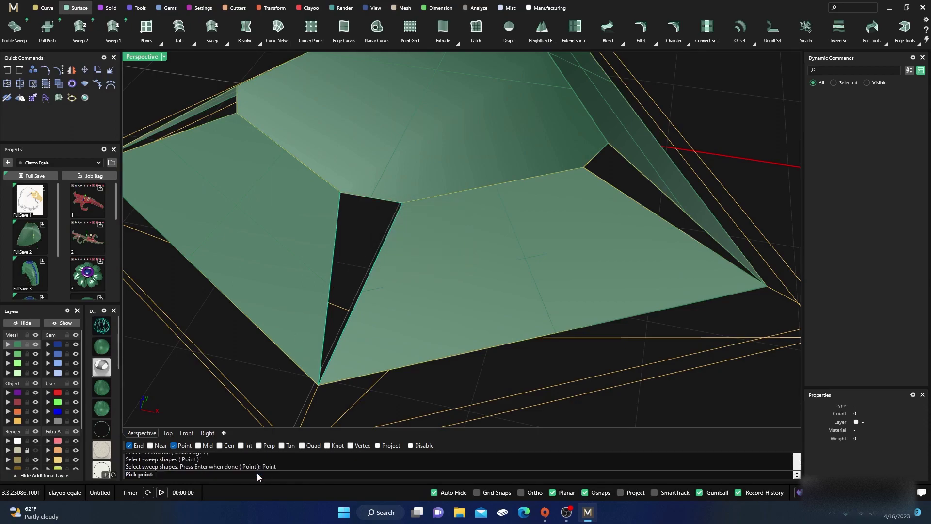
left_click(318, 385)
key("Return")
Fill the narrow gap between the short-side and long-side facets with a two-rail sweep from the small table edge to a point at their shared corner.
scroll(429, 355, "down", 10)
scroll(430, 354, "up", 10)
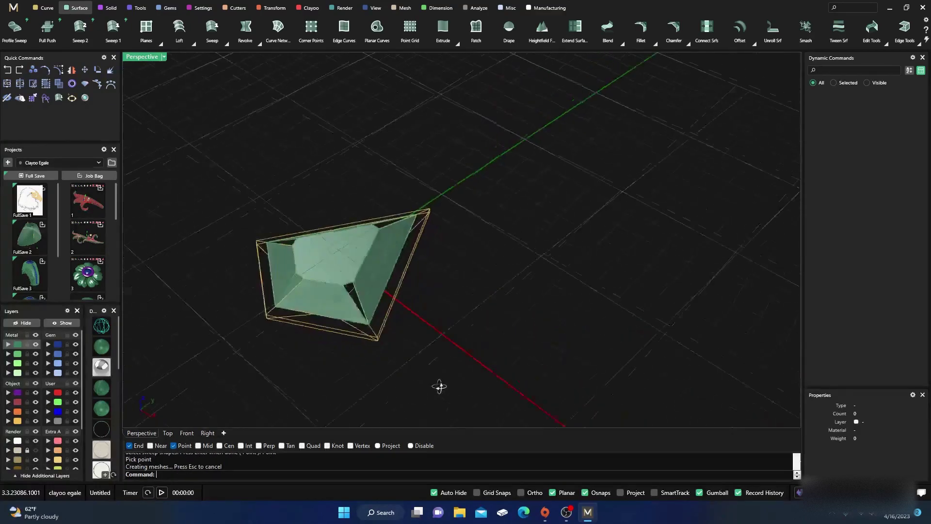
left_click(306, 303)
left_click(328, 326)
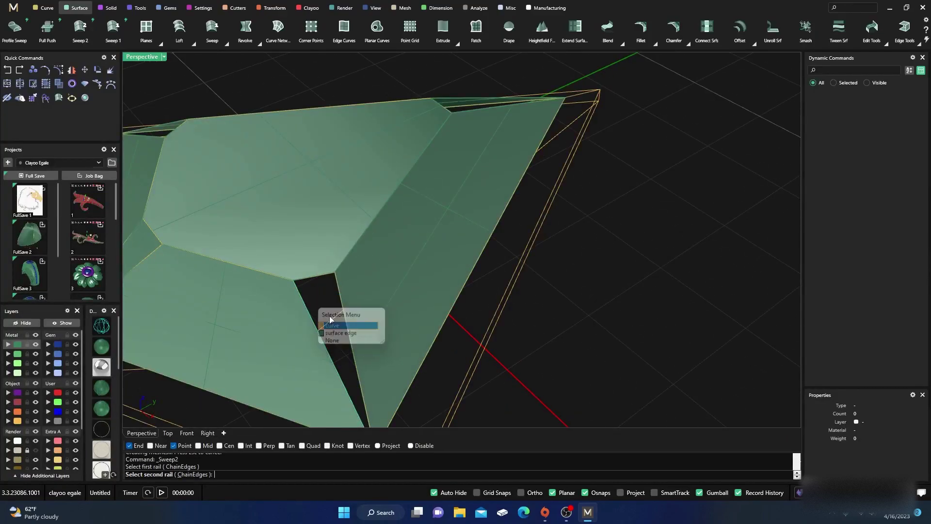
left_click(342, 299)
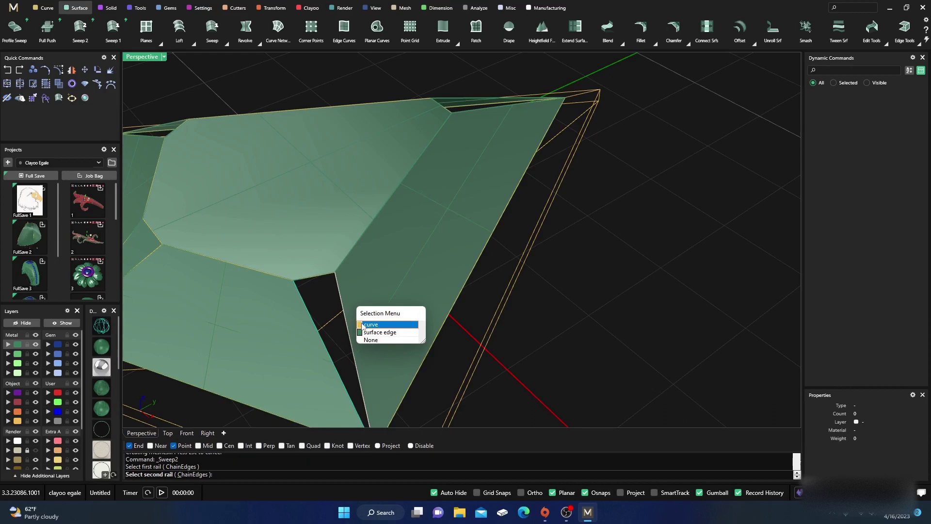
left_click(361, 325)
left_click(314, 277)
left_click(336, 303)
scroll(334, 318, "down", 8)
scroll(334, 319, "up", 5)
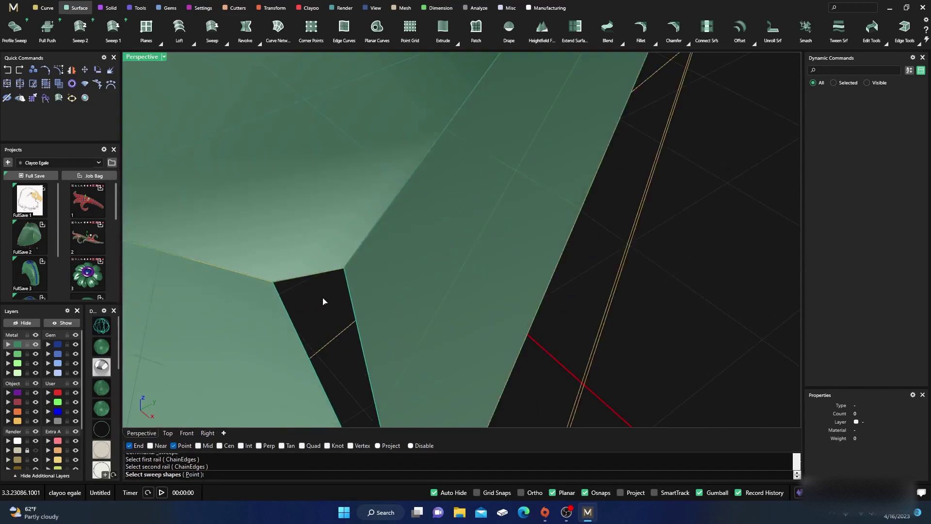
left_click(317, 274)
left_click(351, 301)
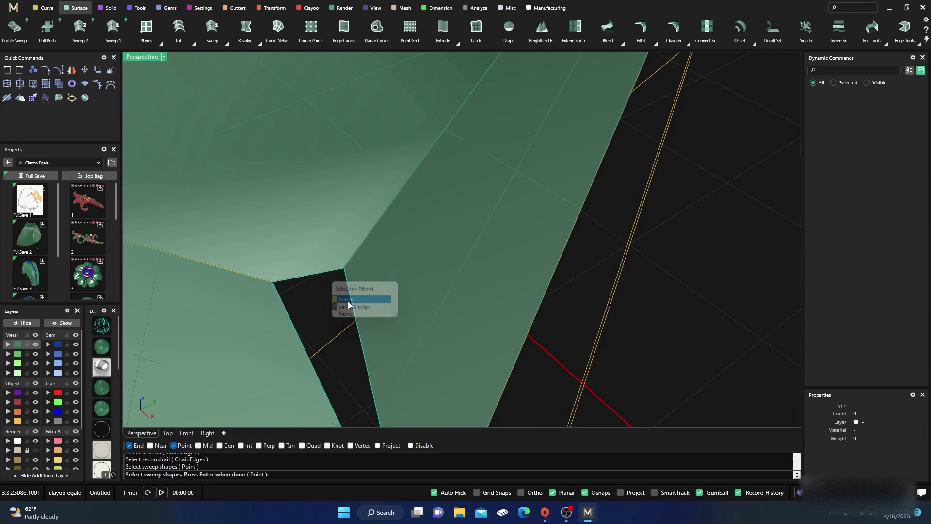
left_click(250, 474)
scroll(329, 339, "down", 5)
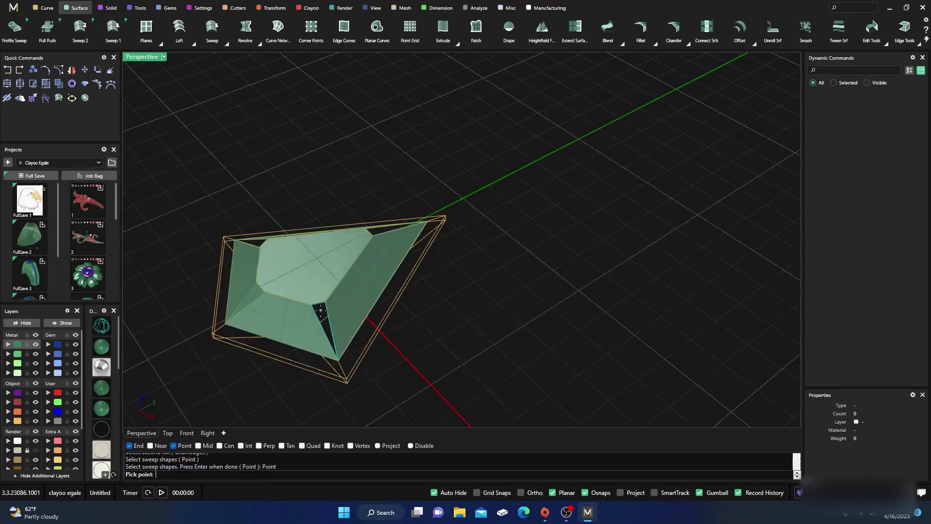
scroll(323, 346, "up", 3)
left_click(323, 346)
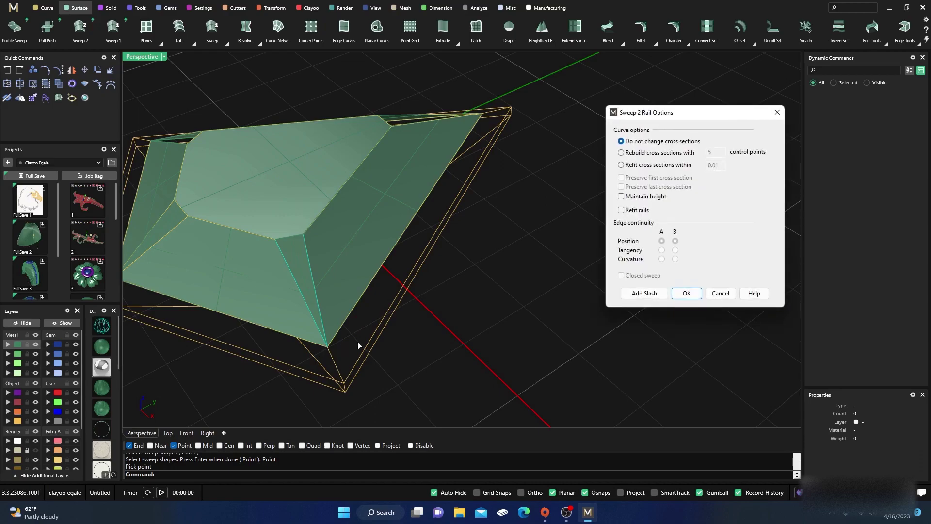
key("Return")
Start a two-rail sweep for the open narrow facet at the kite's long tip.
scroll(534, 342, "down", 3)
right_click_drag(578, 338, 493, 342)
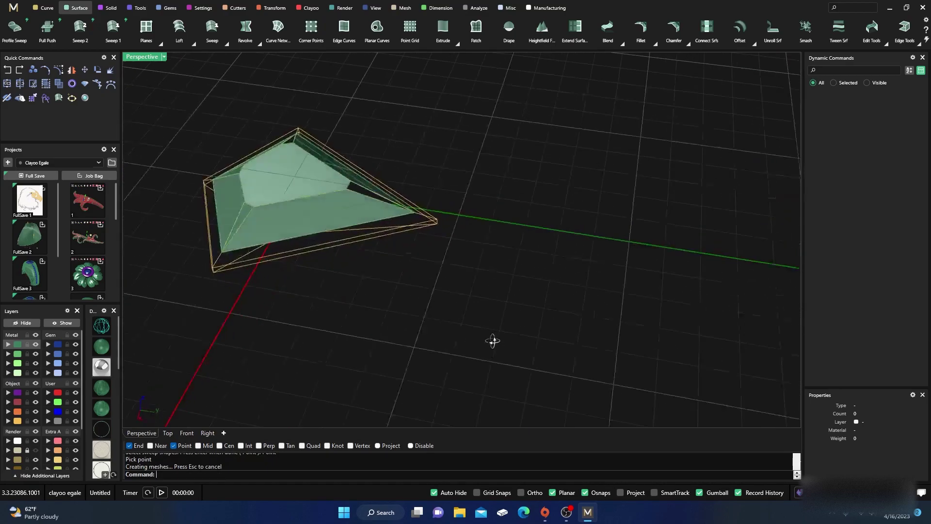
scroll(374, 169, "up", 8)
right_click(382, 174)
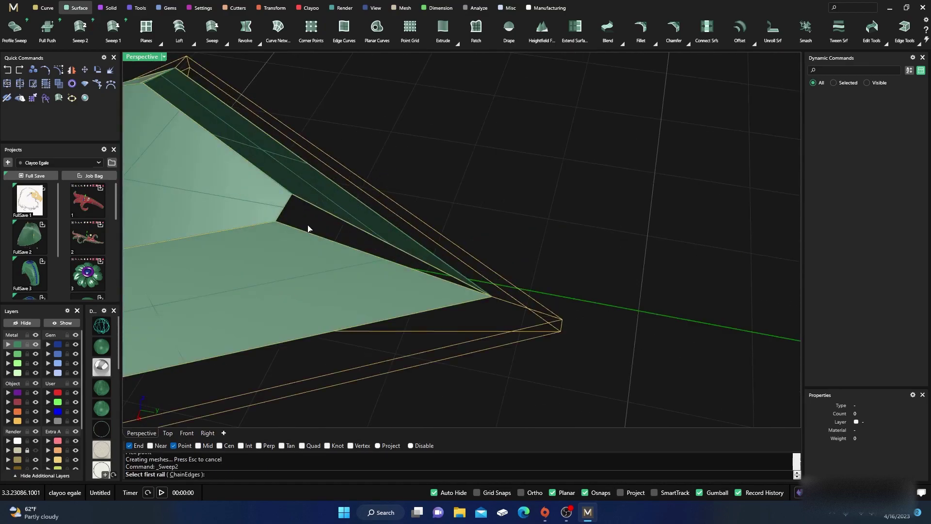
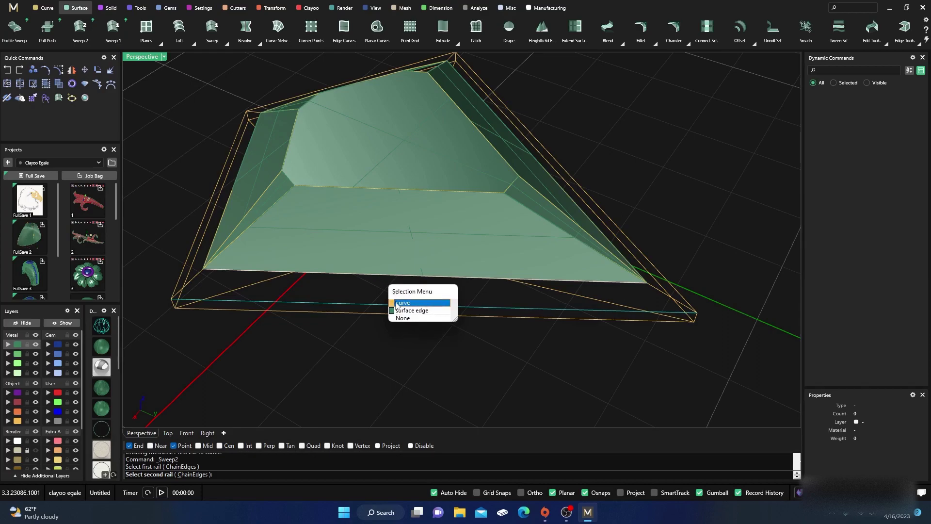
Sweep a facet between the upper girdle line and the lower edge of the long crown facet, using the two corner lines as shapes.
left_click(396, 303)
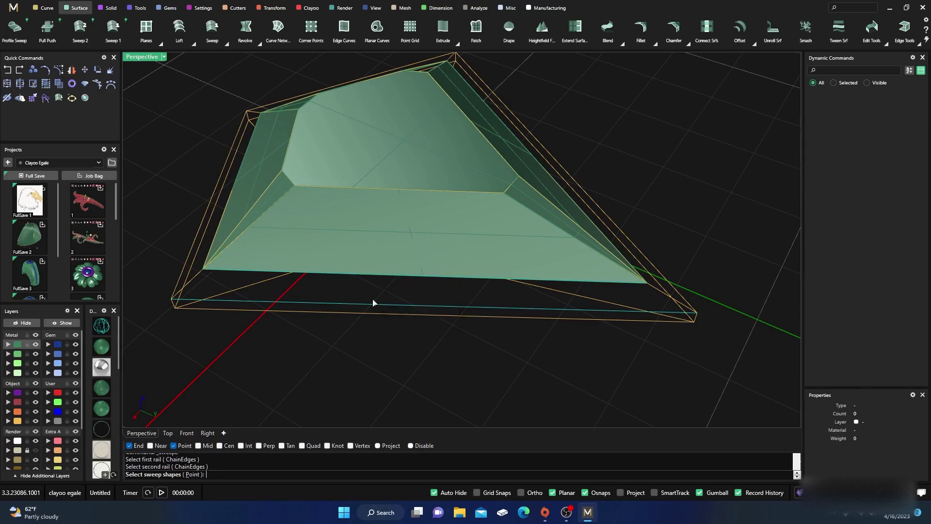
left_click(196, 281)
key("Return")
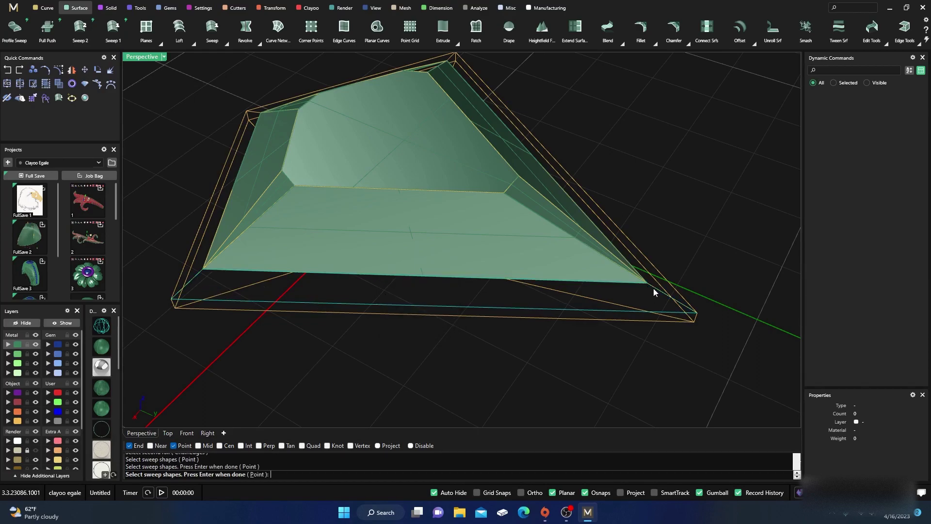
key("Return")
right_click_drag(642, 363, 545, 362)
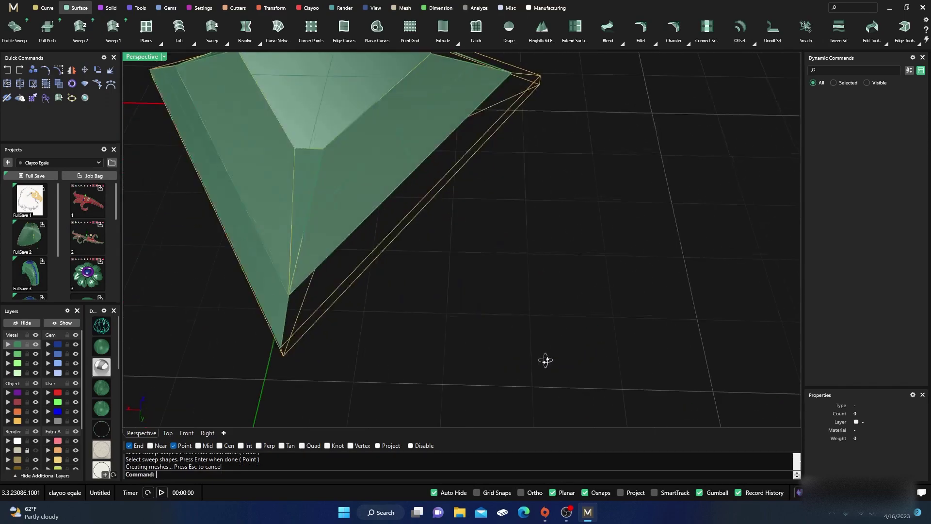
right_click_drag(472, 345, 495, 332)
scroll(469, 270, "up", 5)
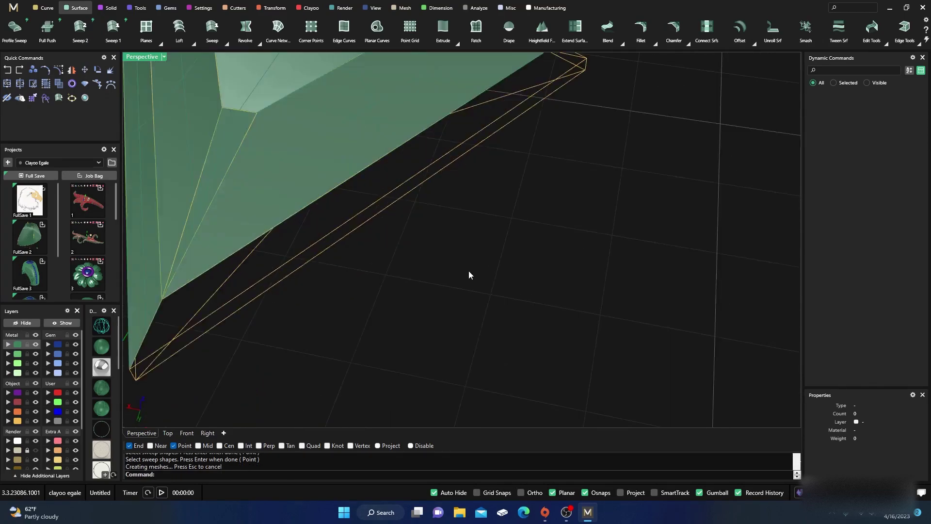
key("Return")
left_click(383, 205)
left_click(364, 177)
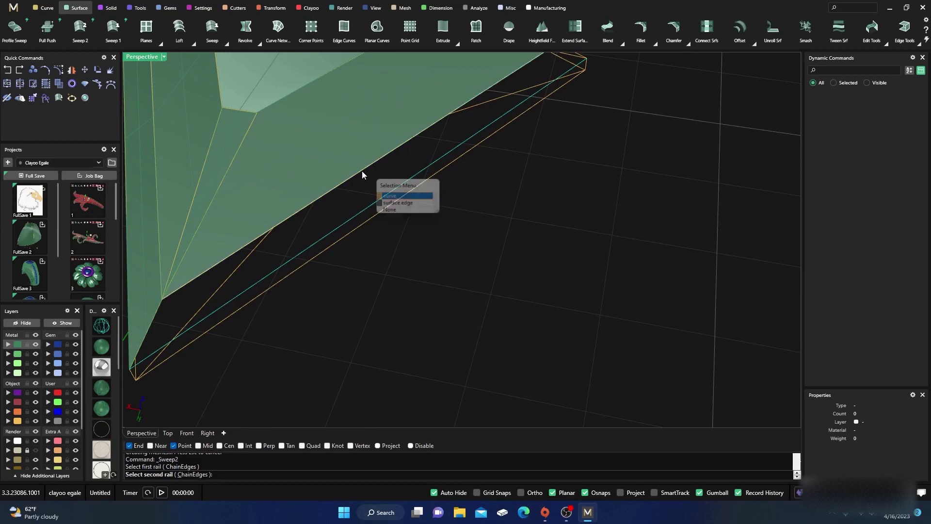
left_click(388, 195)
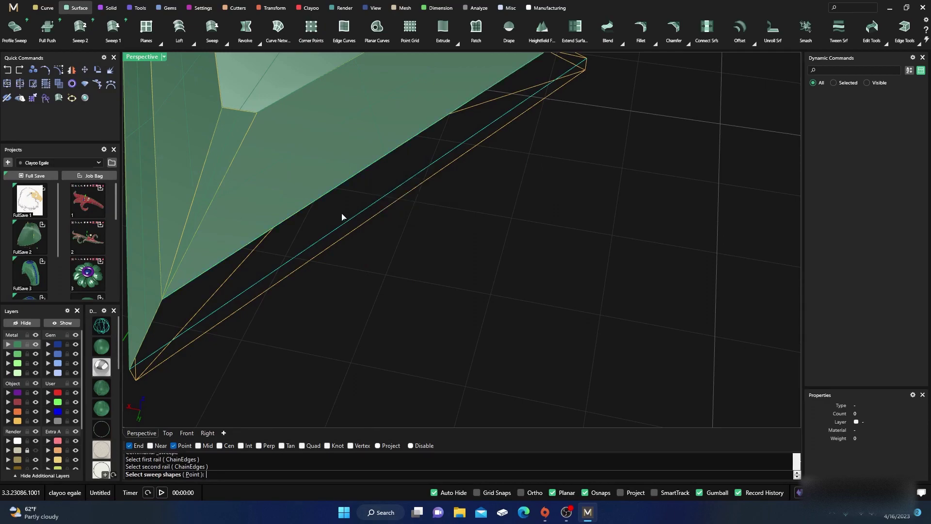
left_click(165, 324)
left_click(188, 342)
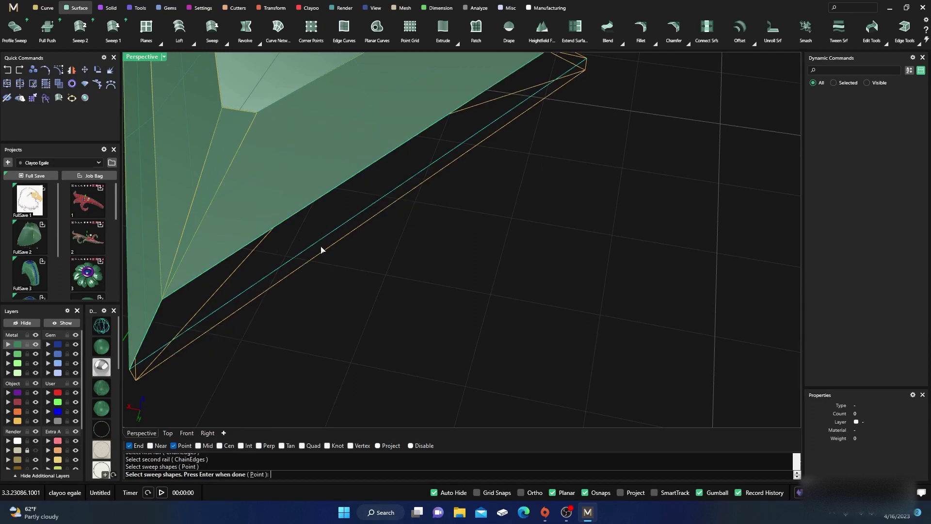
left_click(562, 59)
key("Return")
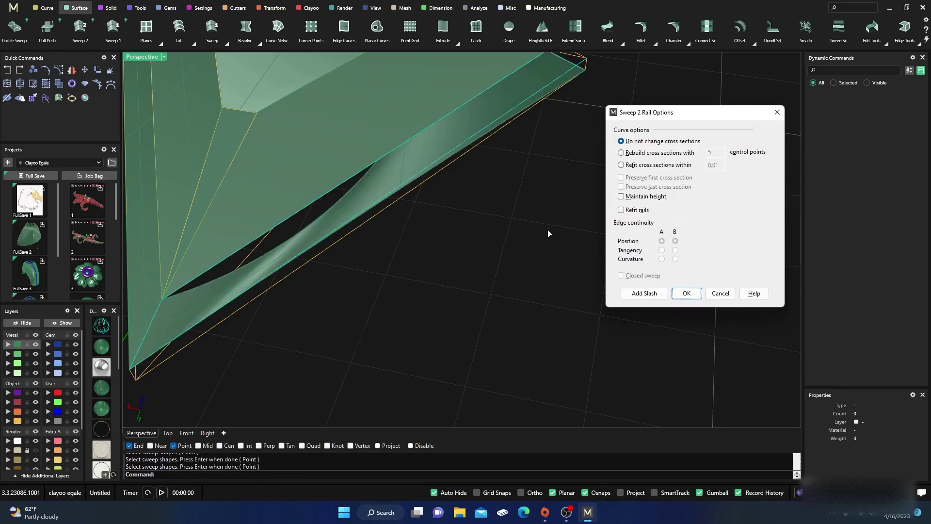
left_click(723, 295)
Sweep a facet between the upper girdle line and the lower edge of the second long crown facet, using both corner lines as shapes.
scroll(641, 345, "down", 5)
right_click_drag(640, 345, 630, 336)
scroll(401, 260, "up", 4)
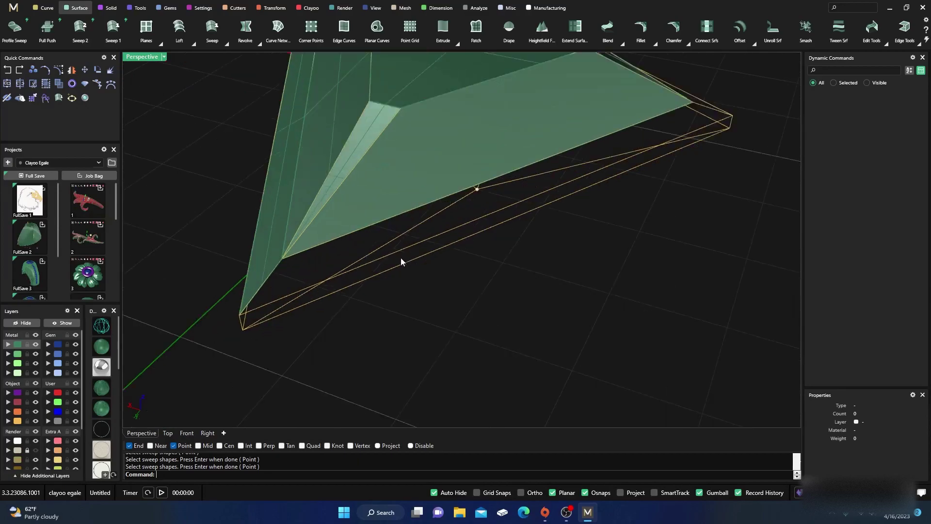
key("Return")
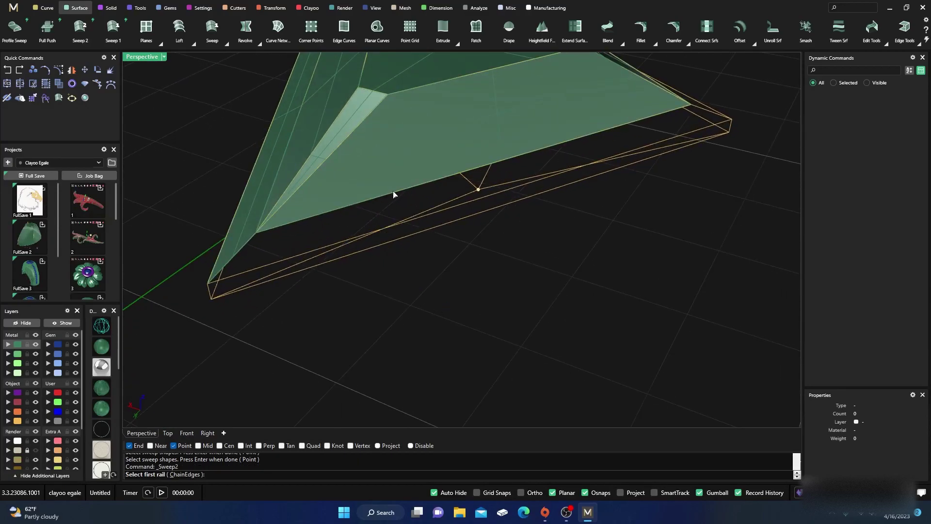
left_click(246, 273)
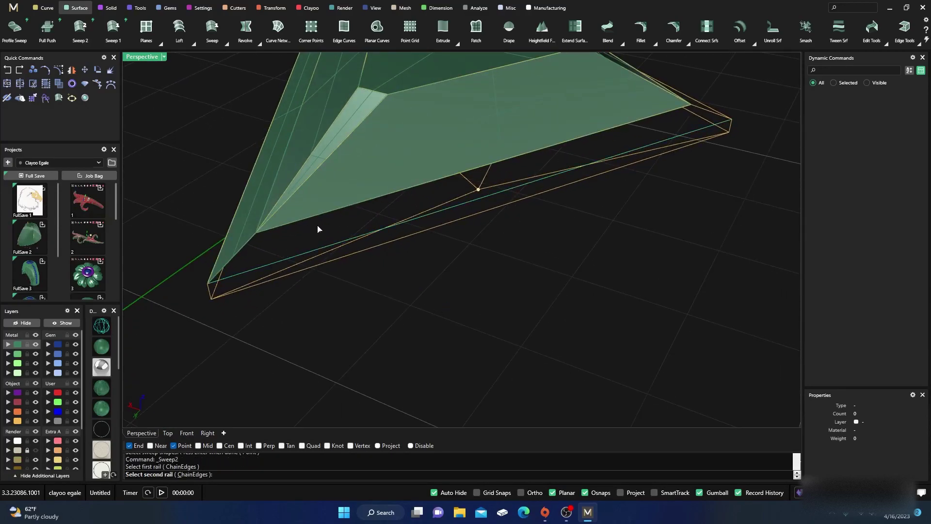
left_click(327, 216)
left_click(349, 235)
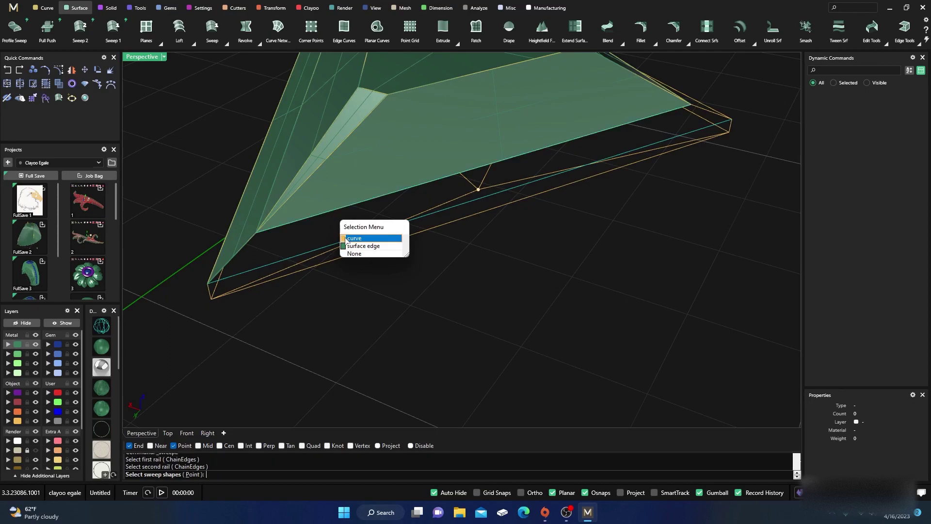
left_click(243, 249)
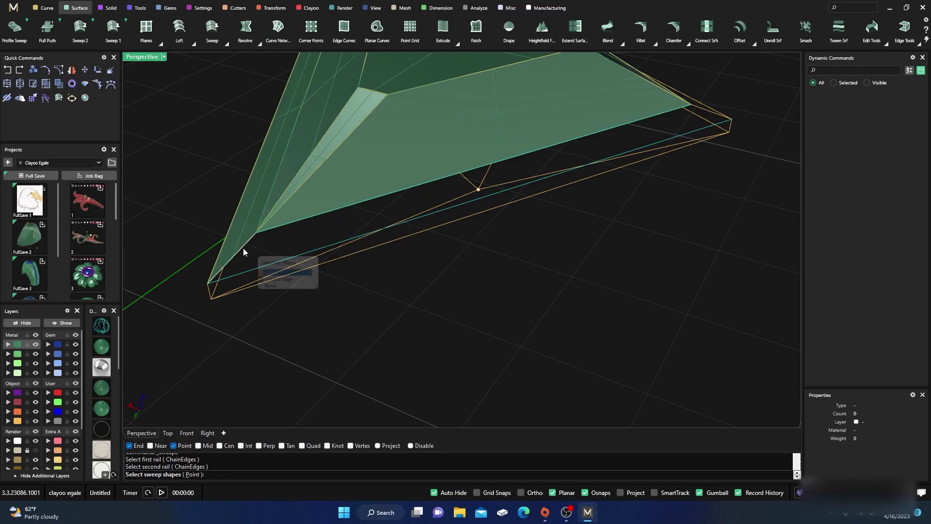
left_click(272, 275)
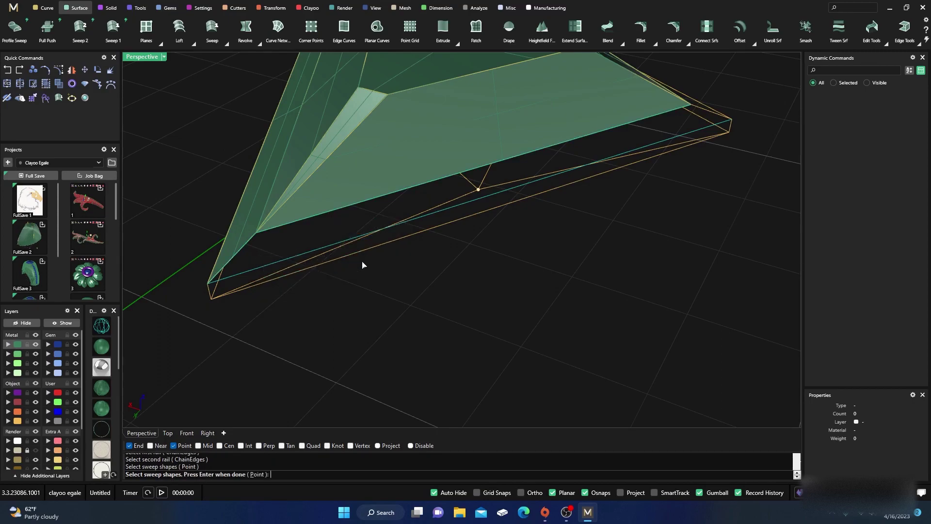
left_click(705, 111)
key("Return")
key("Return")
Fill the remaining narrow crown gap with a two-rail sweep from the small table edge to a point at the shared crown corner.
scroll(625, 291, "down", 6)
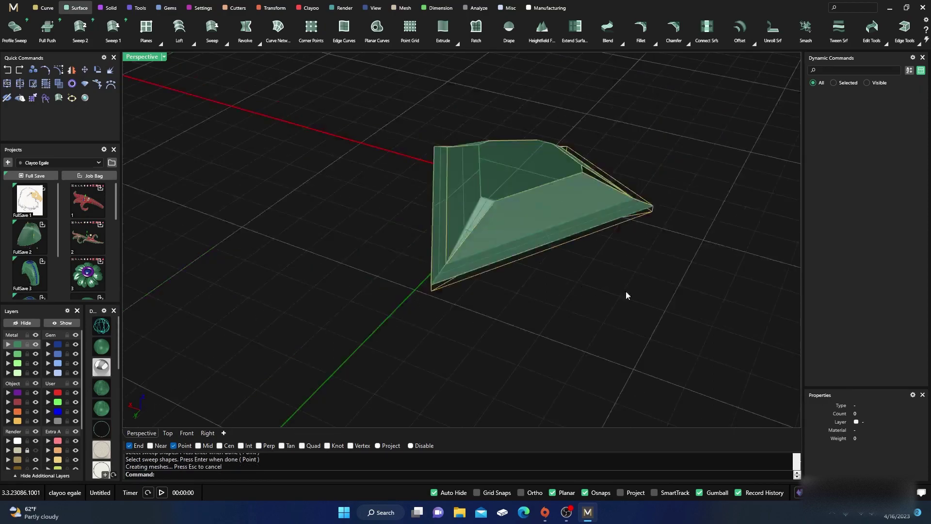
right_click_drag(625, 295, 436, 260)
key("Return")
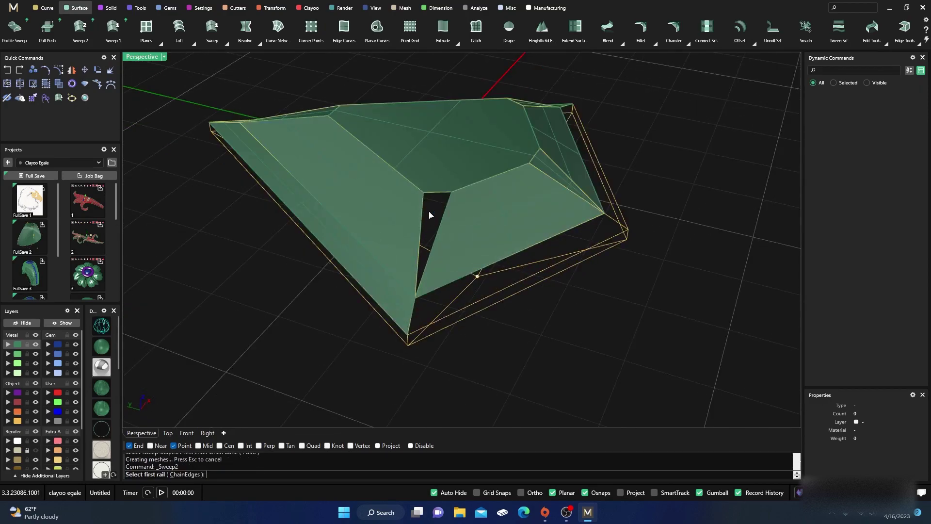
left_click(425, 206)
left_click(448, 225)
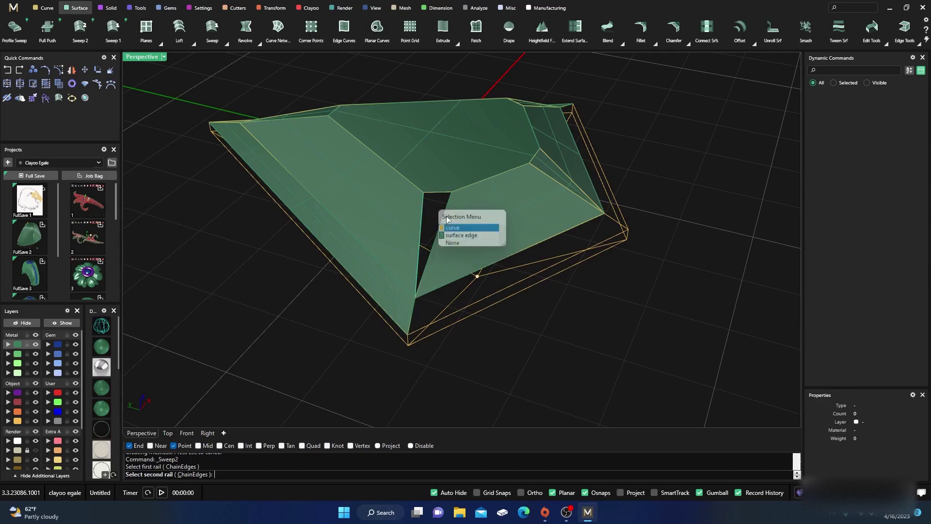
left_click(447, 210)
left_click(466, 236)
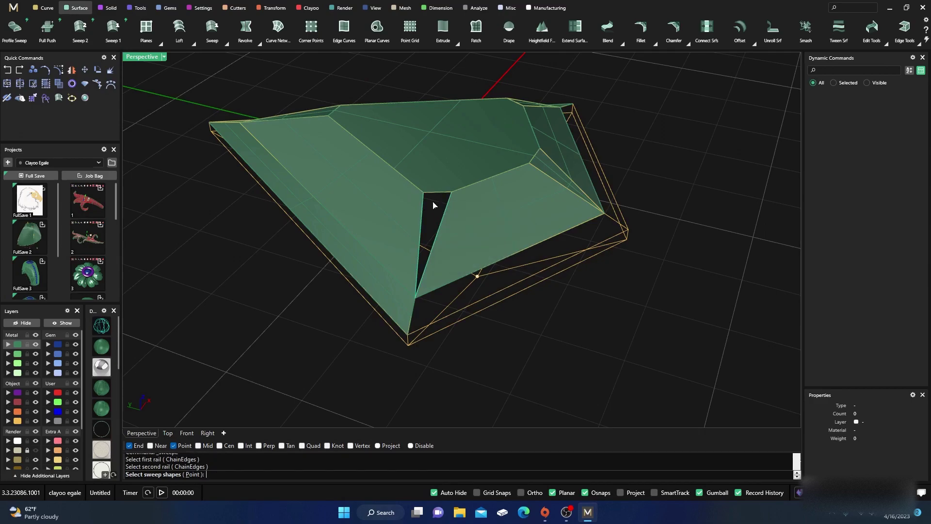
left_click(446, 207)
left_click(460, 219)
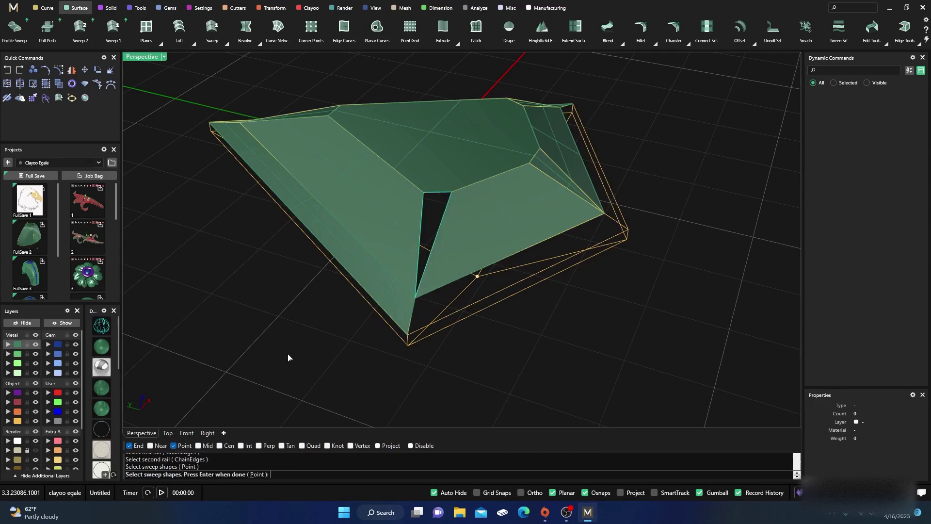
left_click(258, 474)
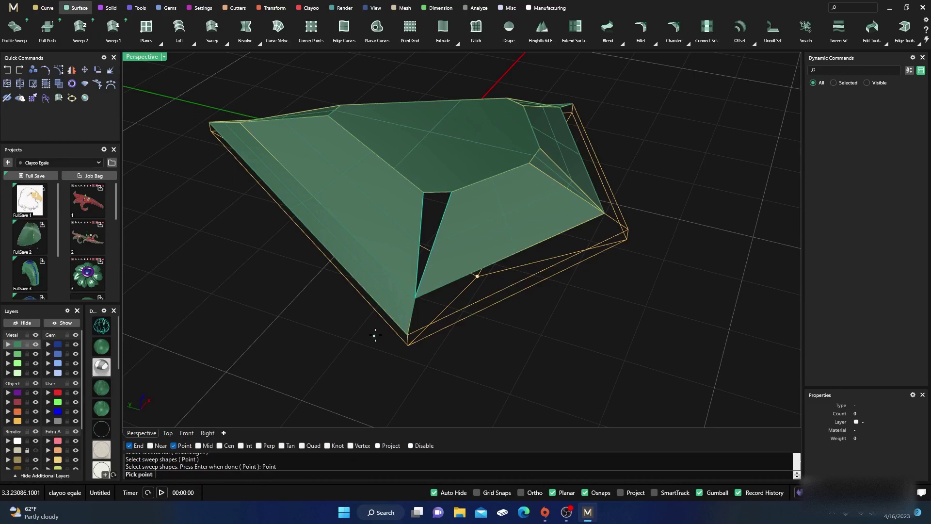
left_click(416, 295)
key("Return")
Sweep a facet between the lower edge of the adjoining short crown facet and its upper girdle line, with the corner lines as shapes.
right_click_drag(481, 352, 462, 353)
right_click(436, 318)
left_click(383, 232)
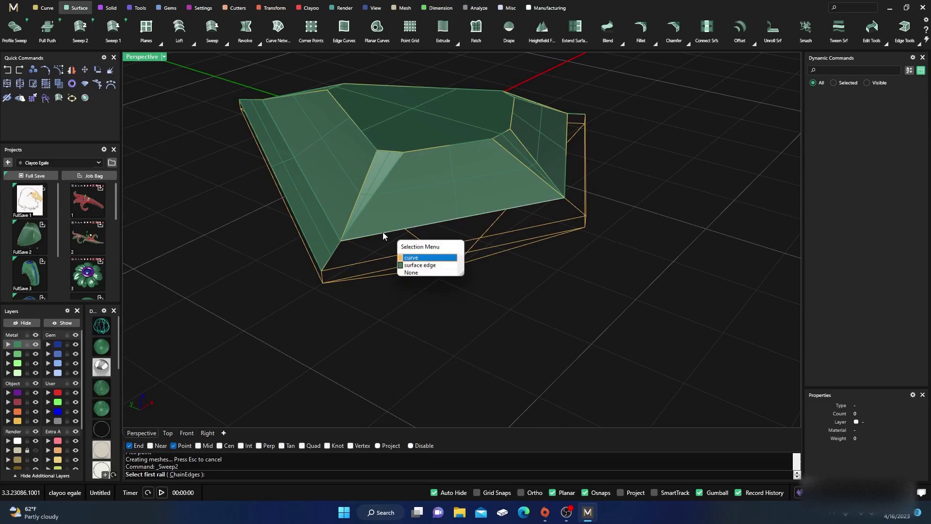
left_click(402, 257)
left_click(381, 259)
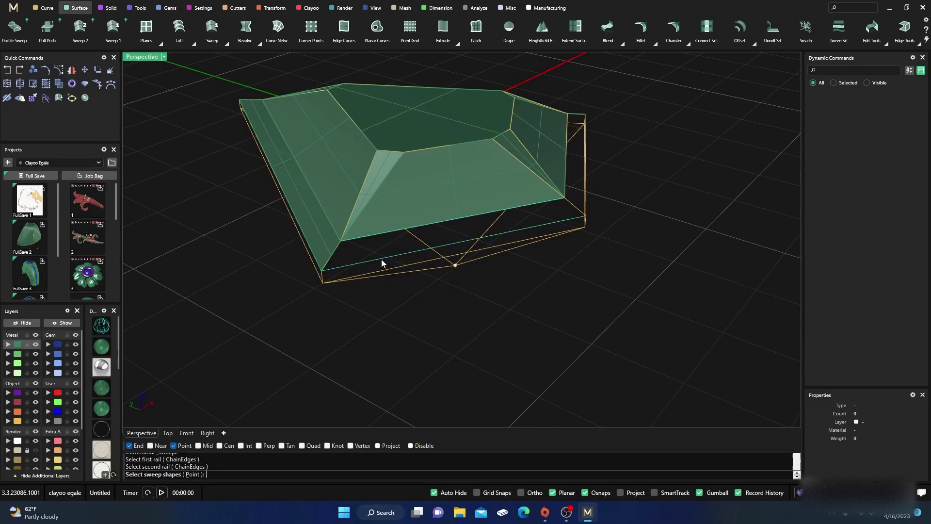
left_click(342, 262)
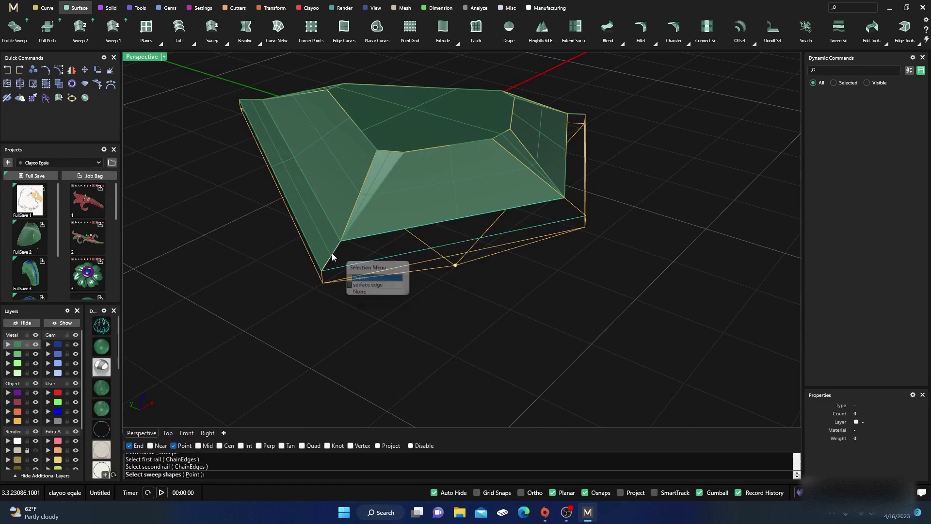
left_click(372, 279)
key("Return")
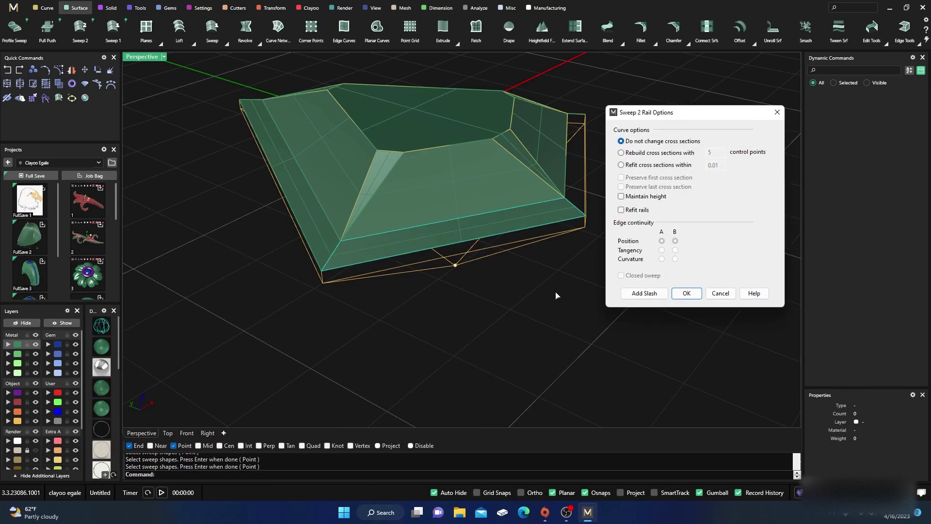
key("Return")
Sweep the last lower crown facet on the other short side, between the crown edge and upper girdle line, using both corner lines.
right_click_drag(557, 296, 457, 320)
key("Return")
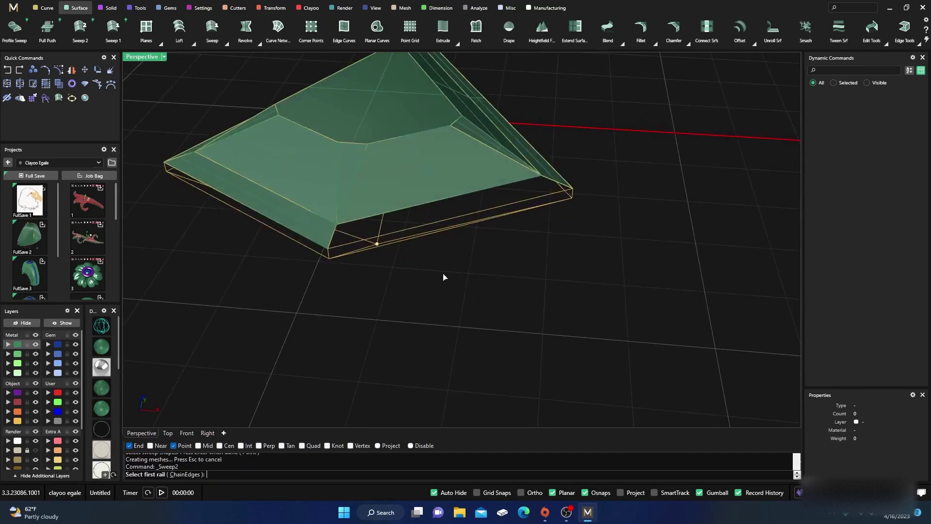
left_click(427, 203)
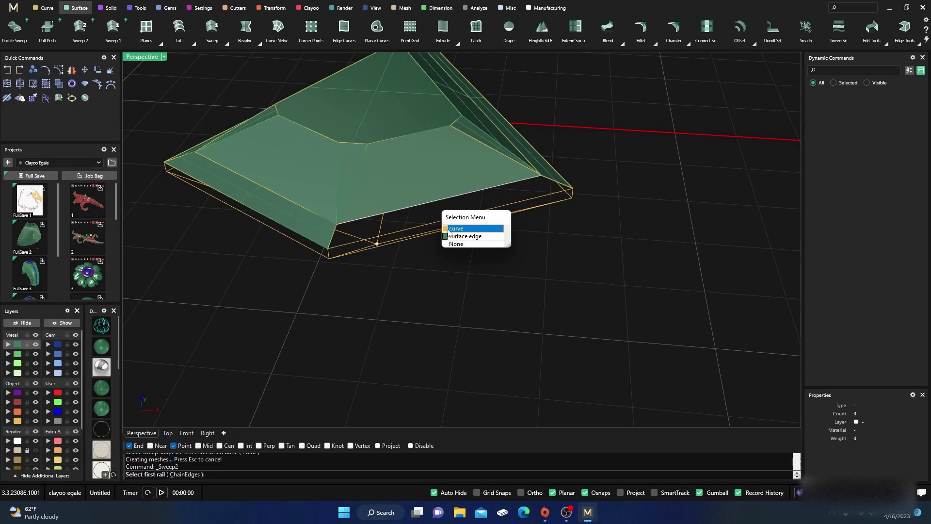
left_click(449, 230)
left_click(433, 224)
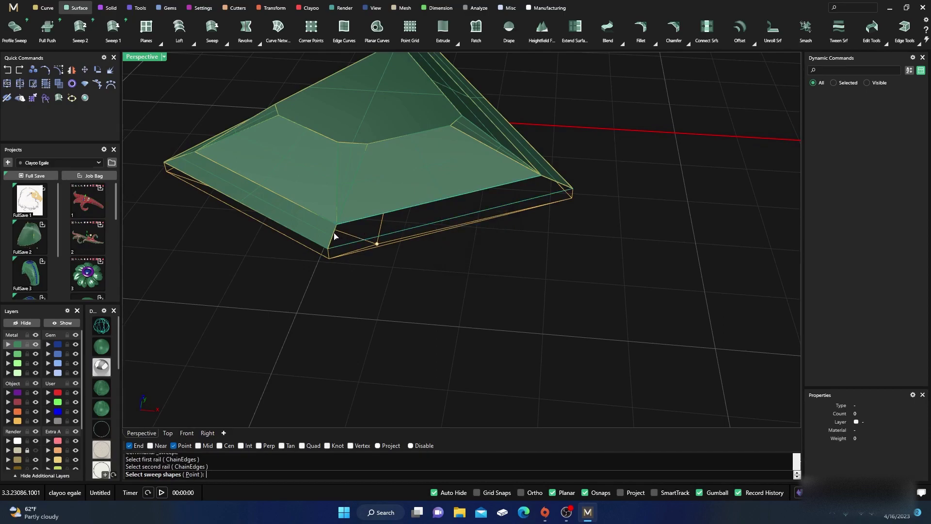
left_click(551, 181)
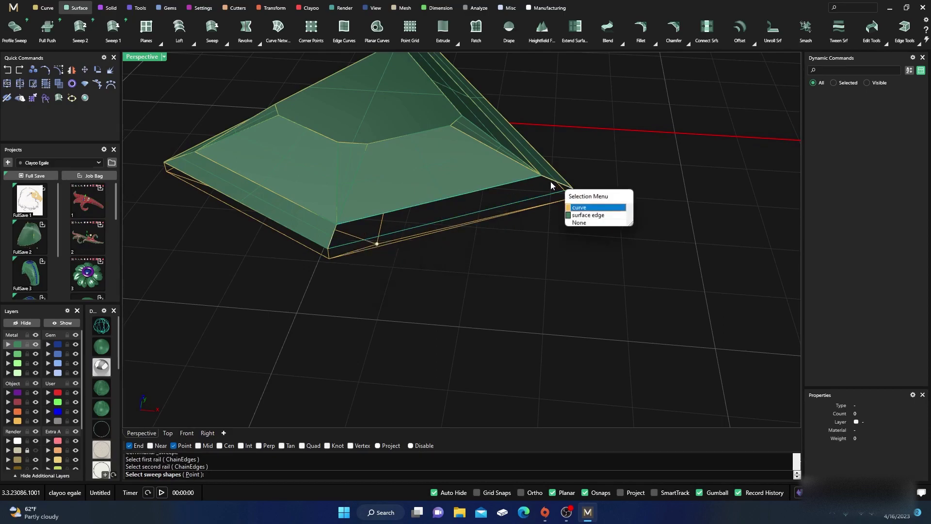
left_click(578, 208)
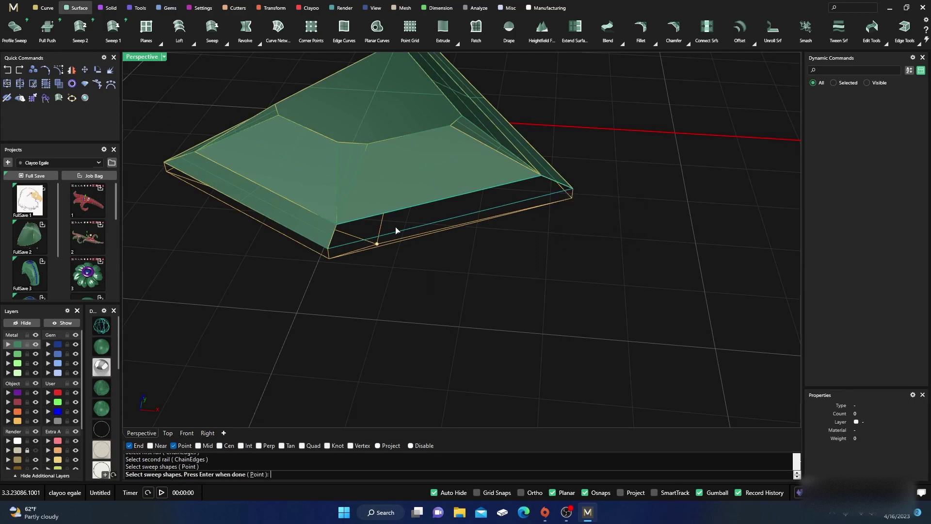
left_click(332, 239)
left_click(356, 258)
key("Return")
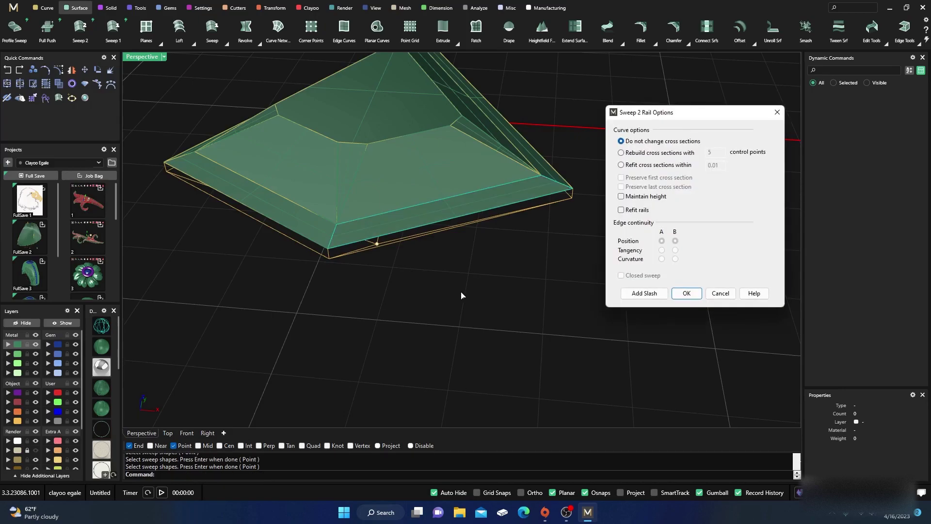
key("Return")
Loft the girdle band along one short side between its upper and lower girdle lines.
right_click_drag(505, 322, 495, 298)
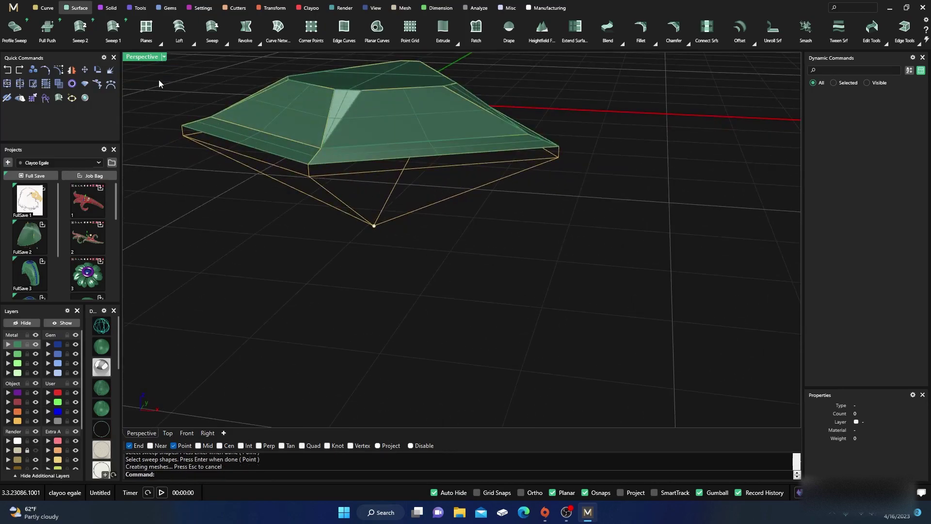
left_click(179, 29)
scroll(262, 153, "up", 5)
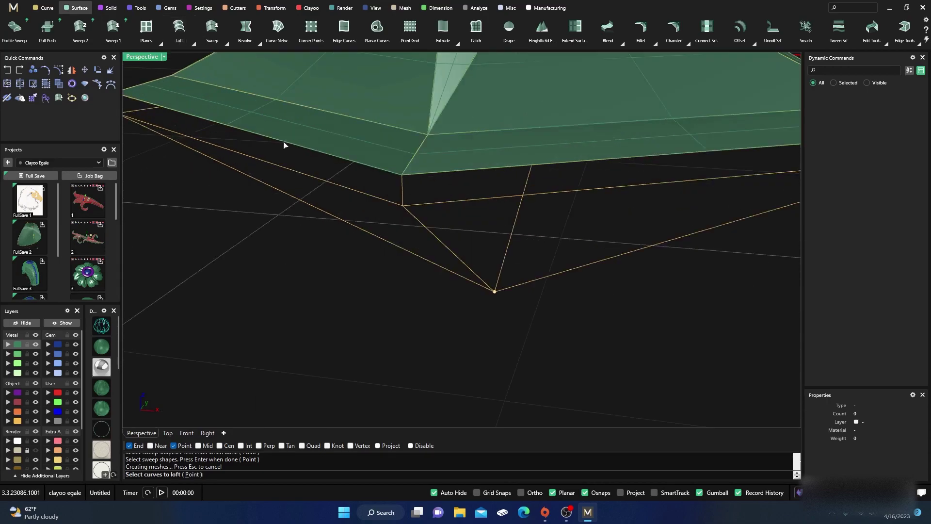
left_click(285, 145)
left_click(313, 167)
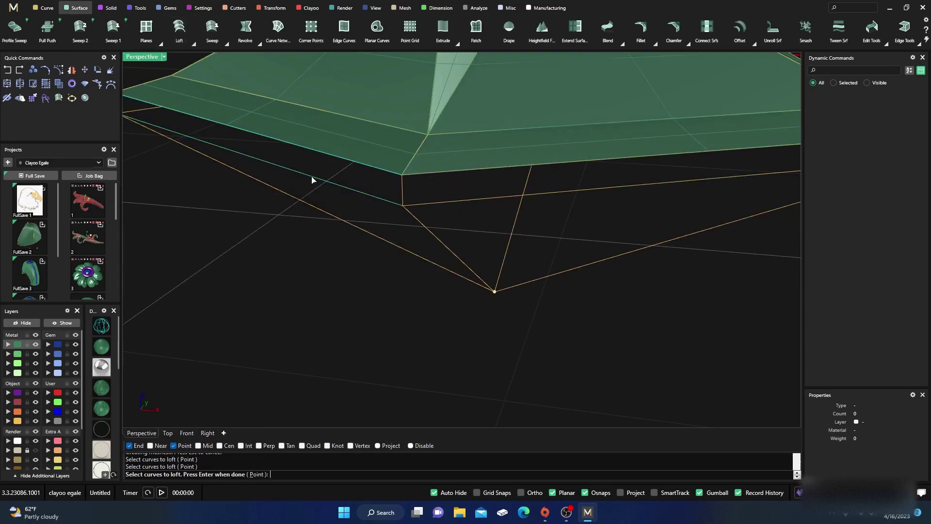
key("Return")
key("Return")
Loft the girdle band on the second short side between its upper and lower girdle lines.
key("Return")
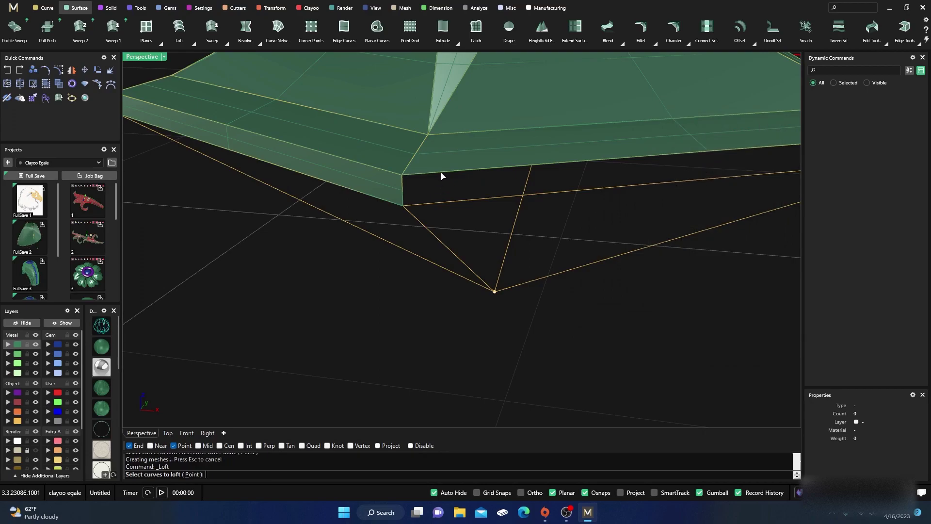
left_click(447, 174)
left_click(459, 205)
left_click(458, 203)
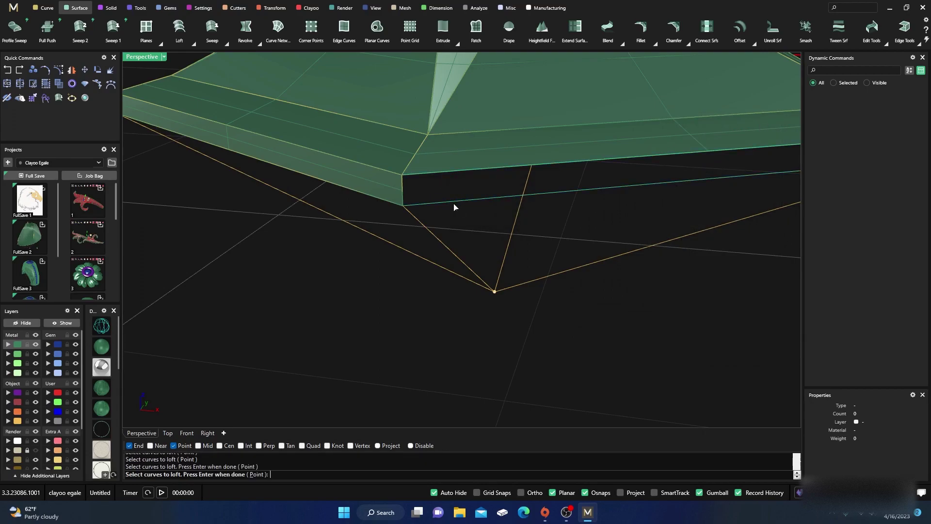
key("Return")
key("Return")
Loft the girdle band along one long side between its upper and lower girdle lines.
scroll(417, 283, "down", 9)
right_click_drag(416, 285, 436, 290)
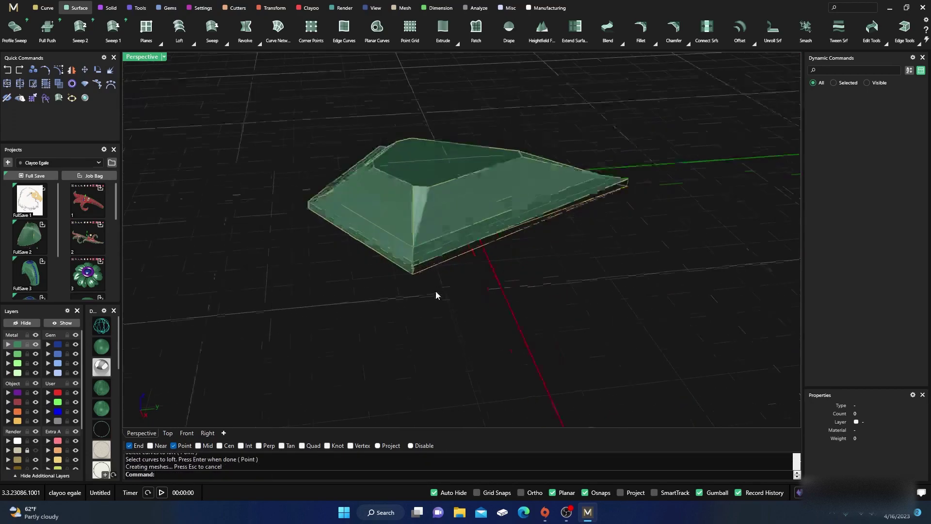
scroll(439, 286, "up", 5)
key("Return")
left_click(448, 221)
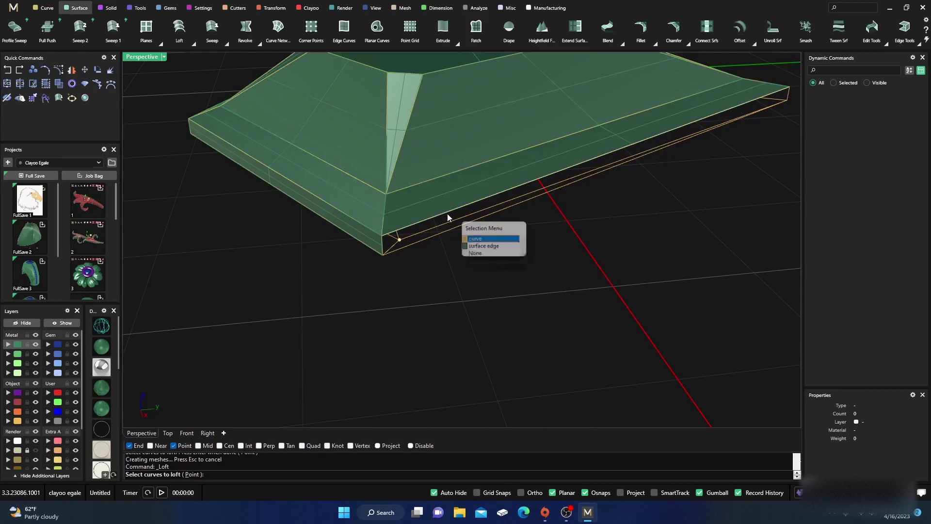
left_click(478, 241)
key("Return")
key("Return")
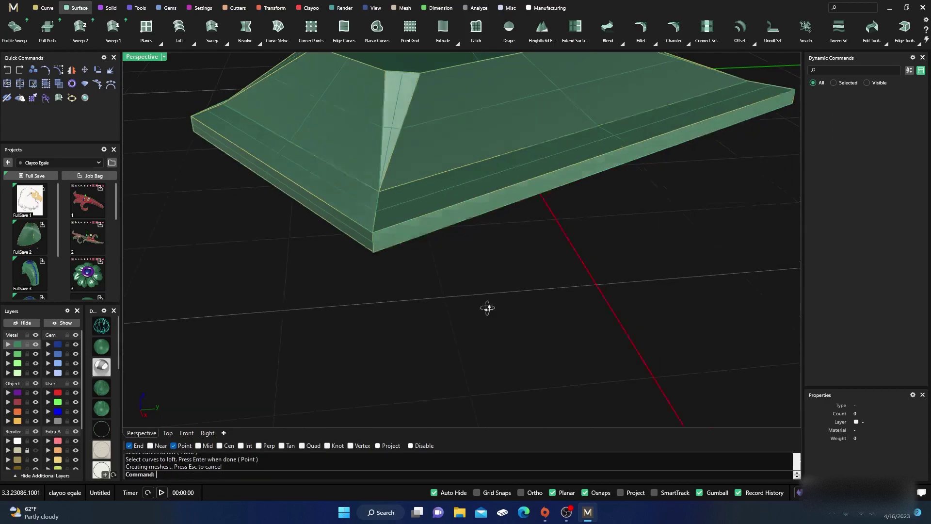
Loft the last open girdle band, on the other long side, between its upper and lower girdle lines.
right_click_drag(487, 308, 329, 299)
key("Return")
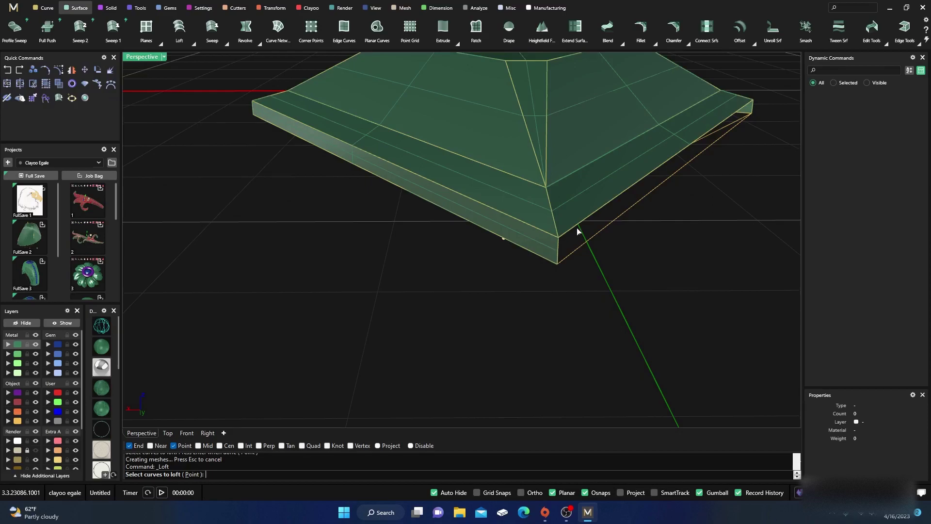
left_click(582, 234)
left_click(600, 251)
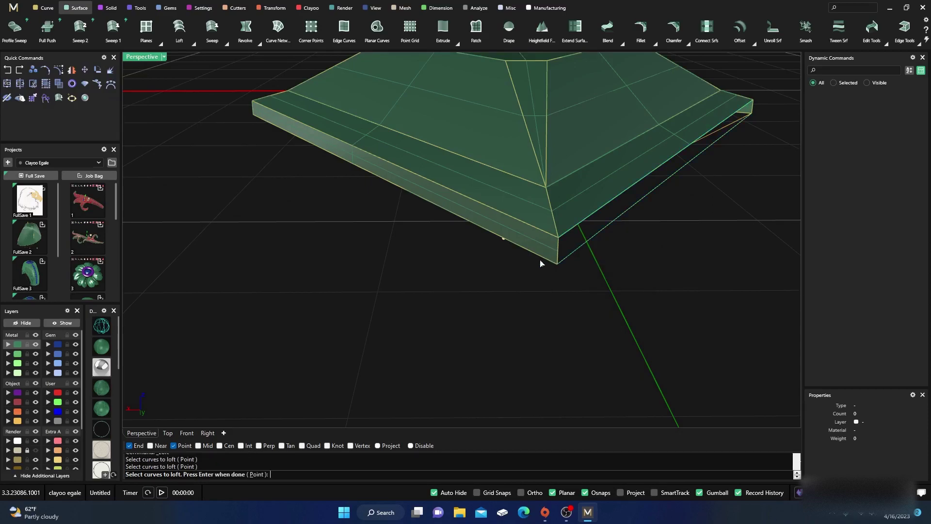
key("Return")
key("Return")
Try to loft a pavilion facet from two culet lines and the lower girdle line, ending at the culet point with straight sections.
right_click_drag(408, 267, 402, 219)
scroll(301, 249, "up", 6)
scroll(384, 254, "down", 5)
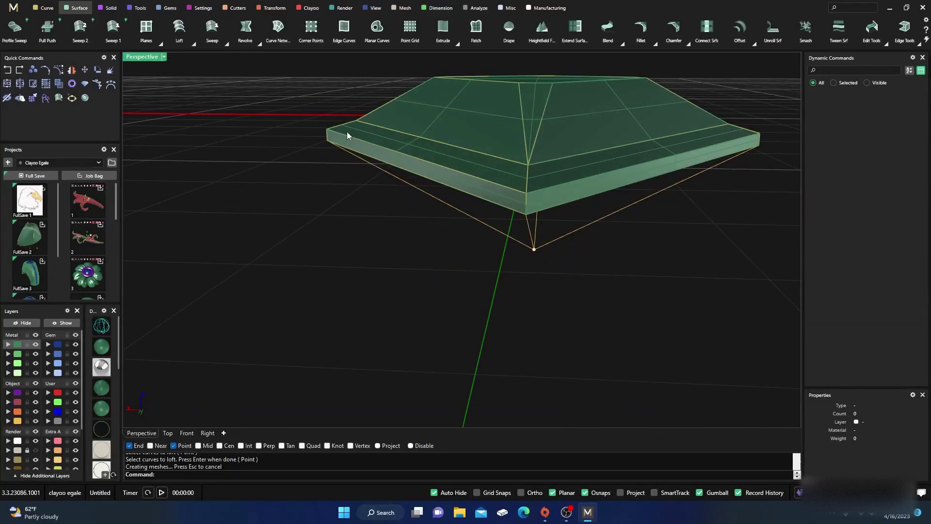
right_click_drag(477, 228, 463, 290)
scroll(434, 243, "up", 3)
right_click(415, 268)
left_click(524, 232)
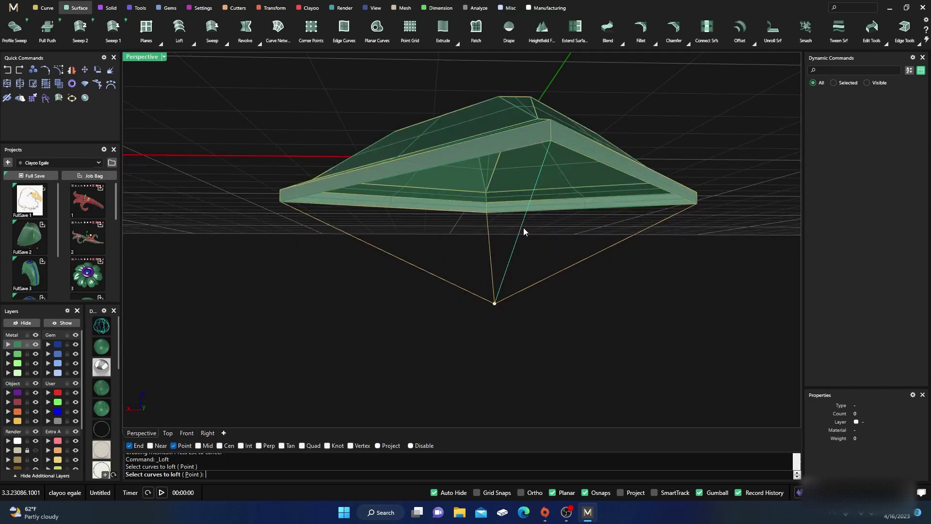
left_click(379, 256)
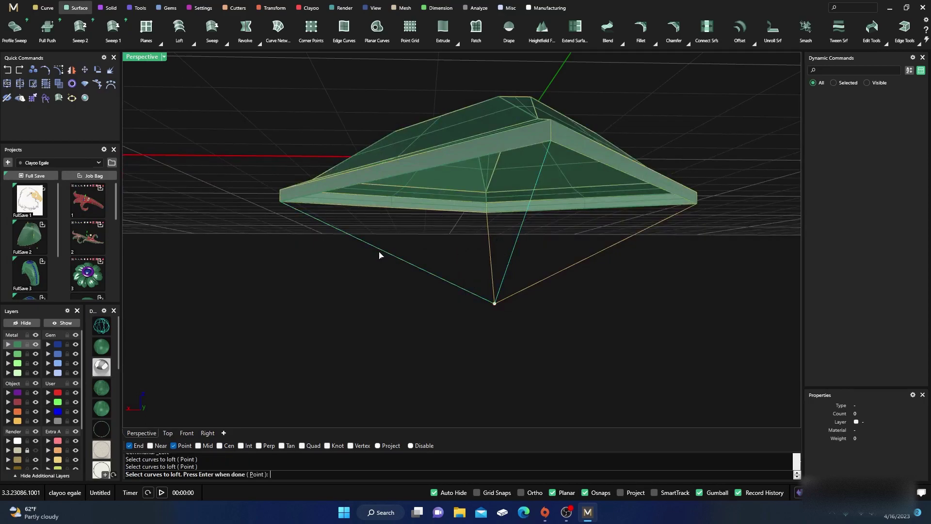
left_click(409, 173)
left_click(449, 197)
left_click(256, 475)
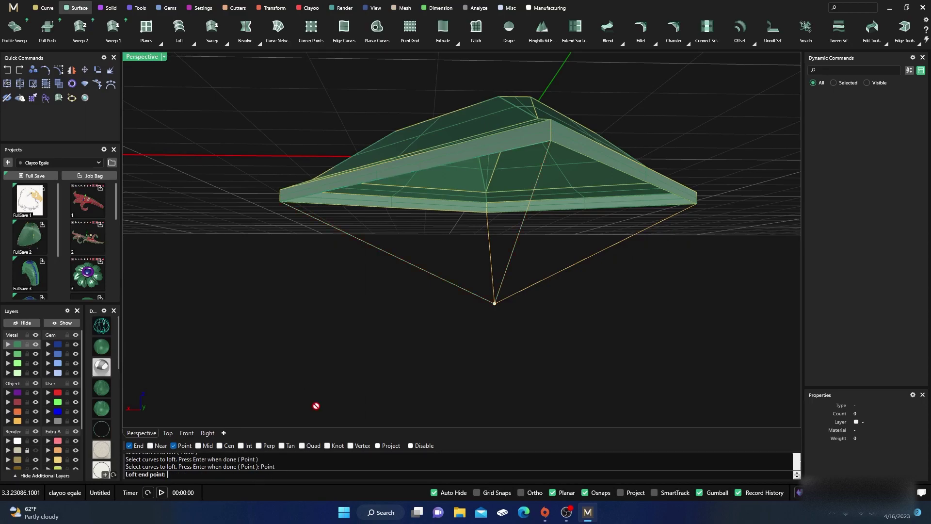
left_click(495, 304)
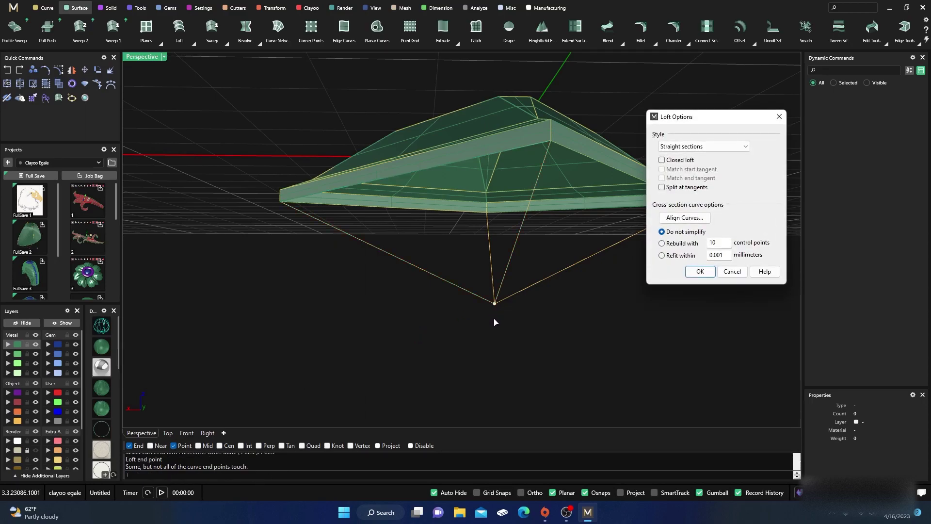
key("Return")
key("Return")
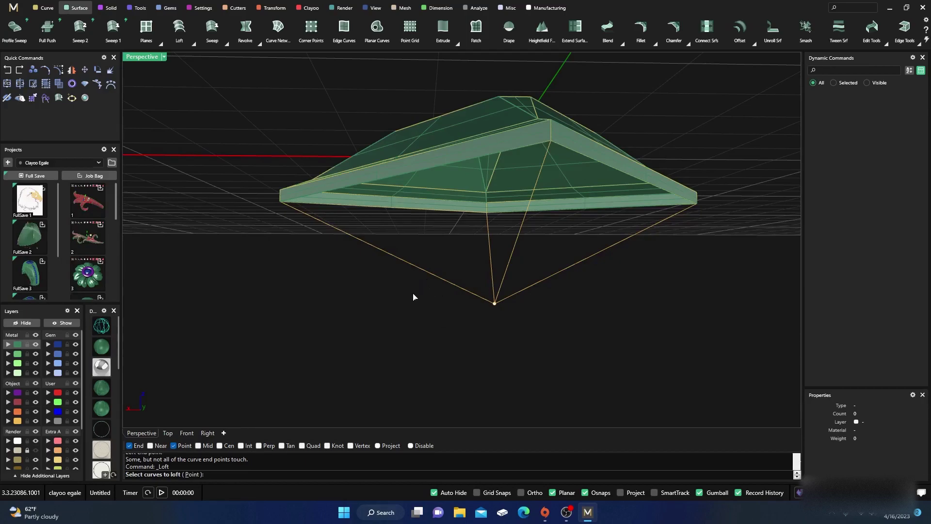
right_click_drag(413, 297, 431, 325)
key("Escape")
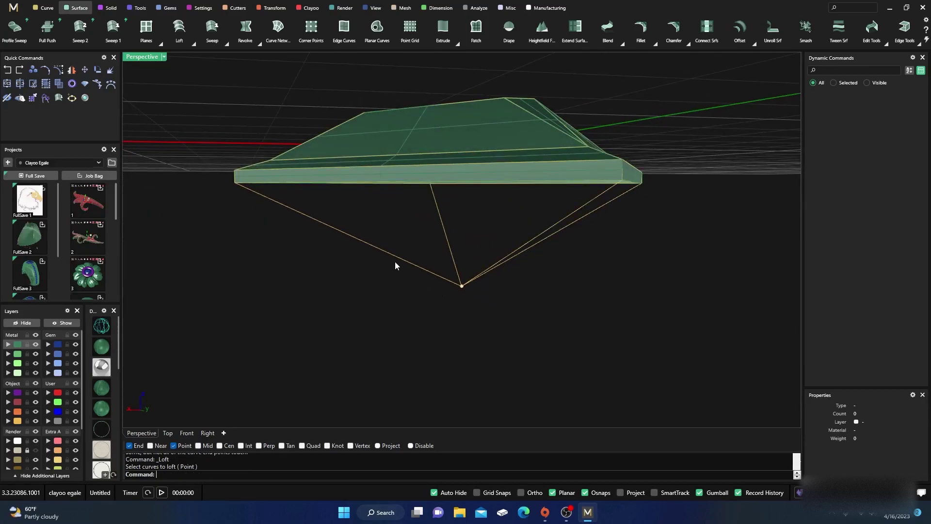
left_click(395, 262)
right_click_drag(396, 258, 487, 290)
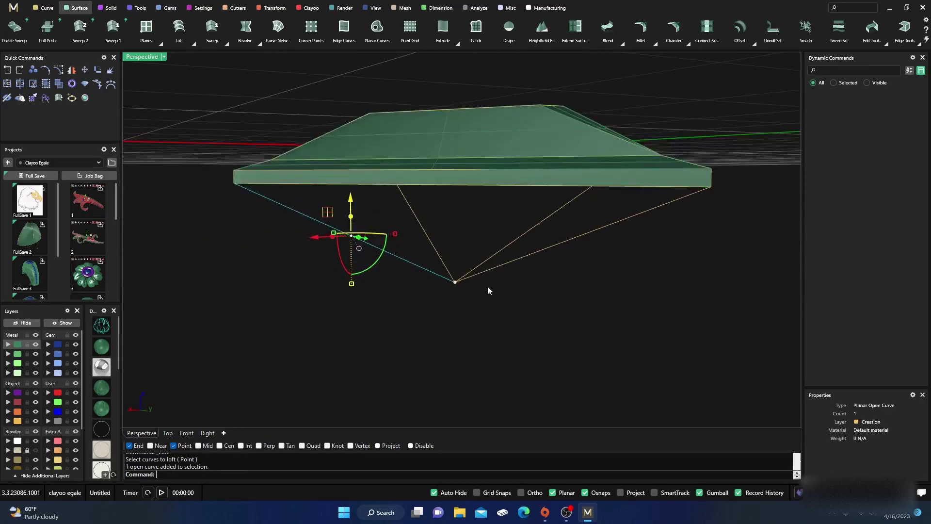
left_click(536, 253)
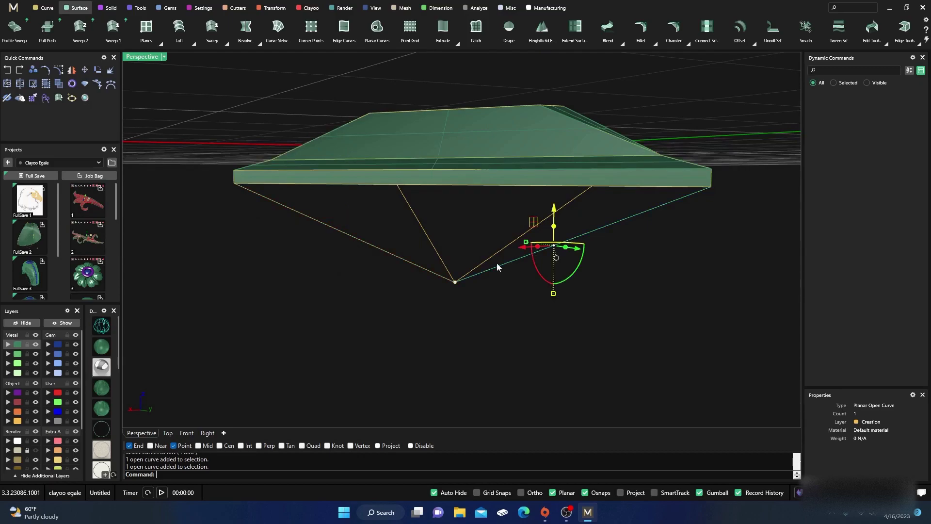
left_click(459, 186)
left_click(485, 210)
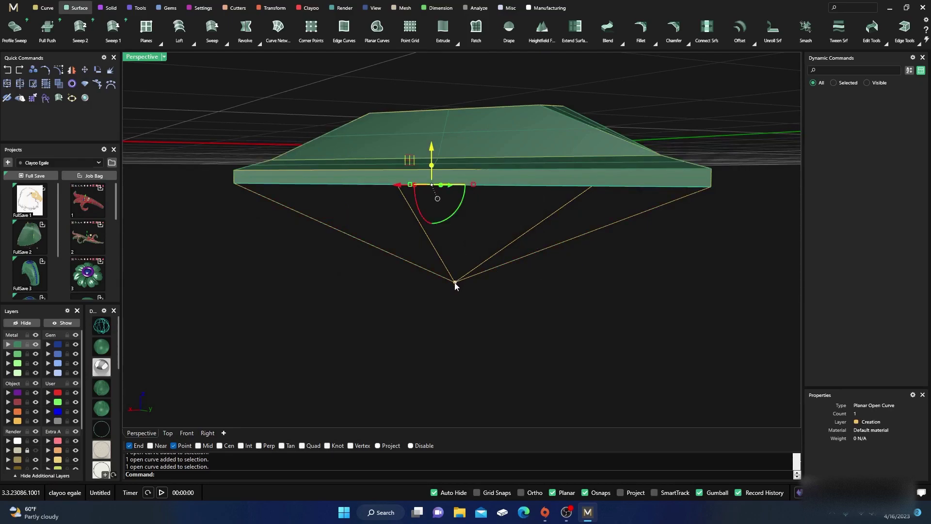
right_click(318, 340)
right_click(329, 319)
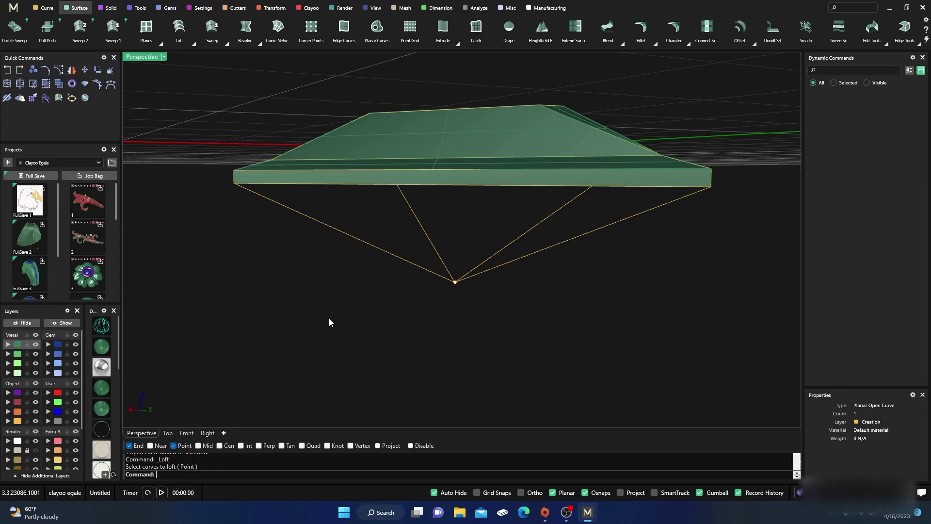
right_click(328, 318)
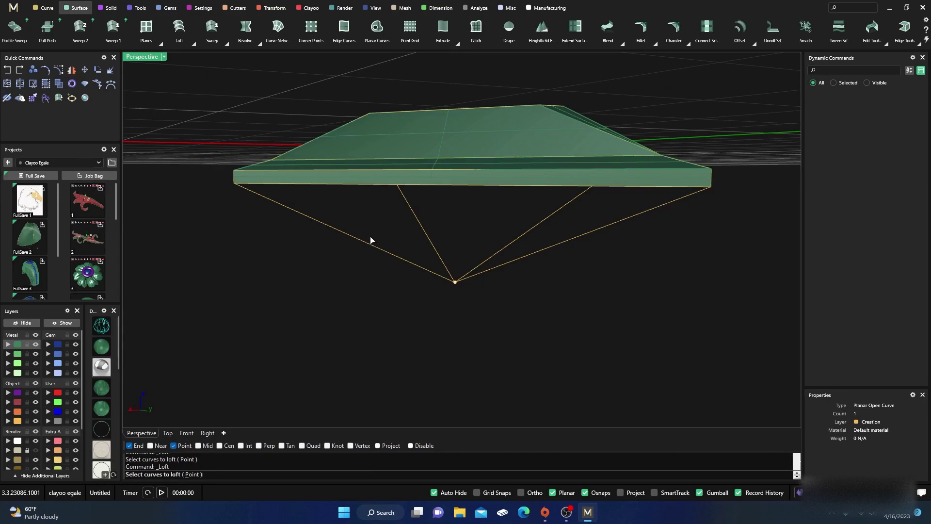
key("Escape")
Create the first pavilion facet with Sweep 2, using two culet lines as rails and the lower girdle line and culet point as shapes.
left_click(226, 43)
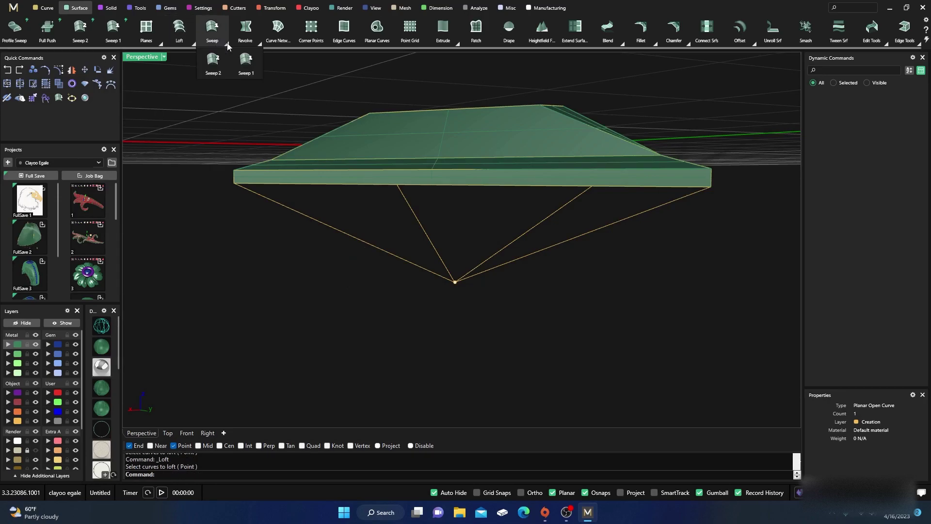
left_click(211, 62)
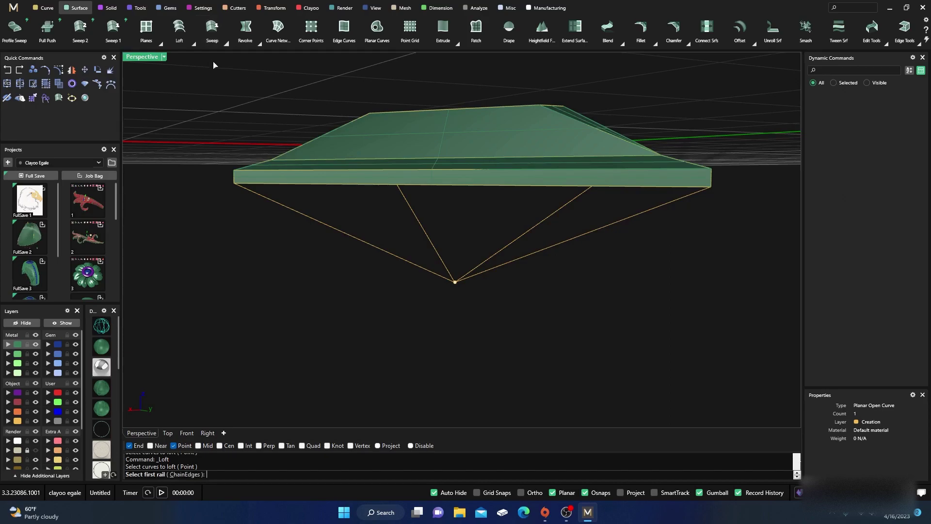
left_click(355, 238)
left_click(544, 255)
left_click(473, 187)
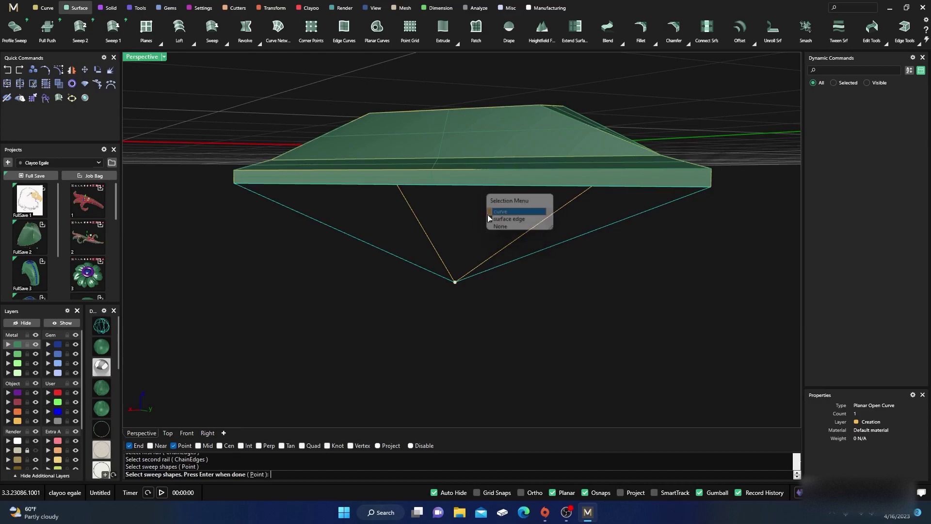
left_click(493, 215)
left_click(258, 475)
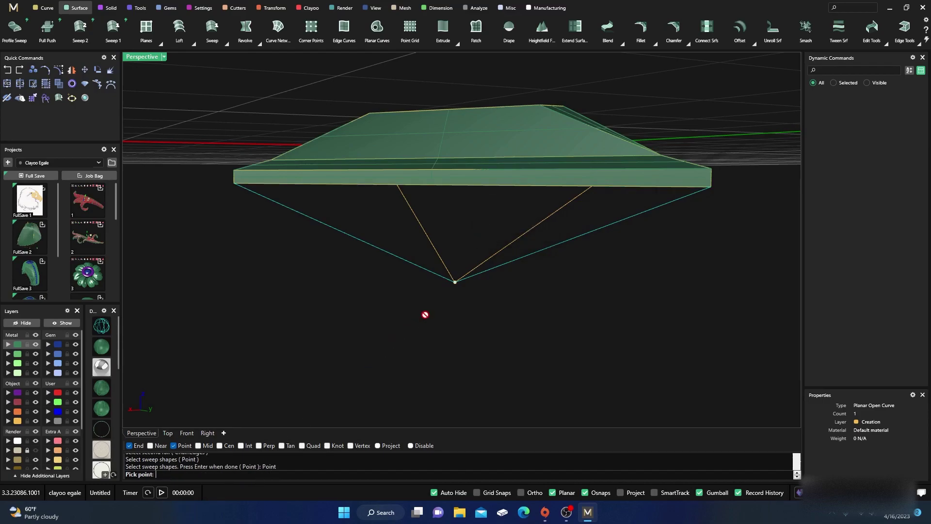
left_click(455, 292)
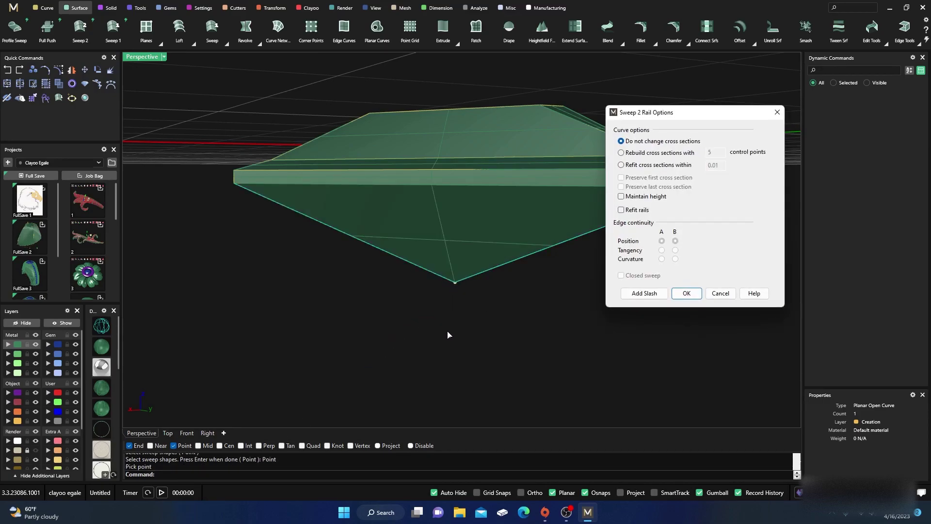
key("Return")
Sweep the adjacent pavilion facet between its two culet lines, using the lower girdle line and the culet point as shapes.
right_click_drag(483, 344, 387, 350)
key("Return")
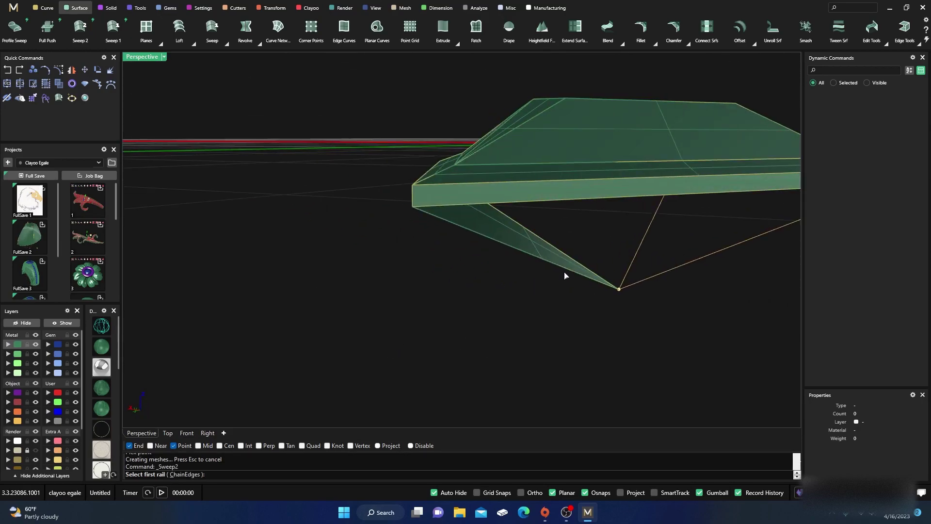
left_click(582, 281)
left_click(588, 293)
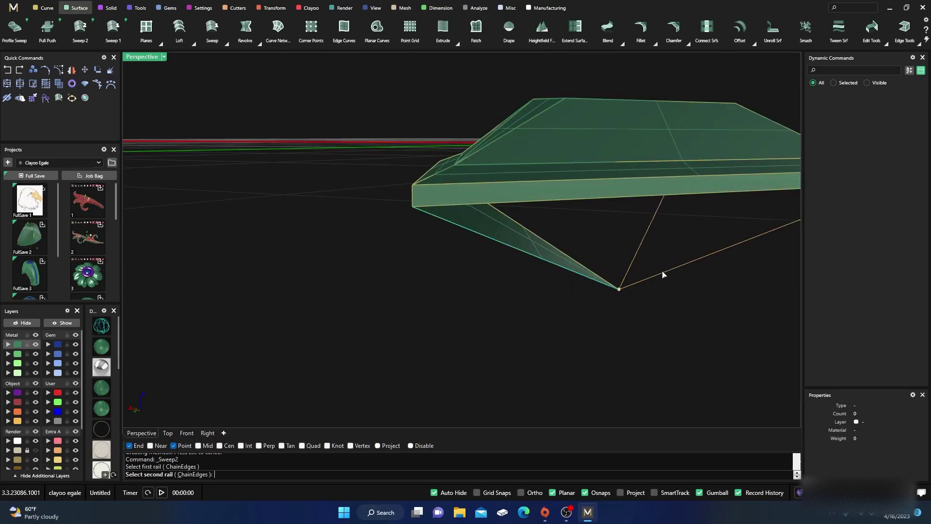
left_click(666, 273)
left_click(620, 200)
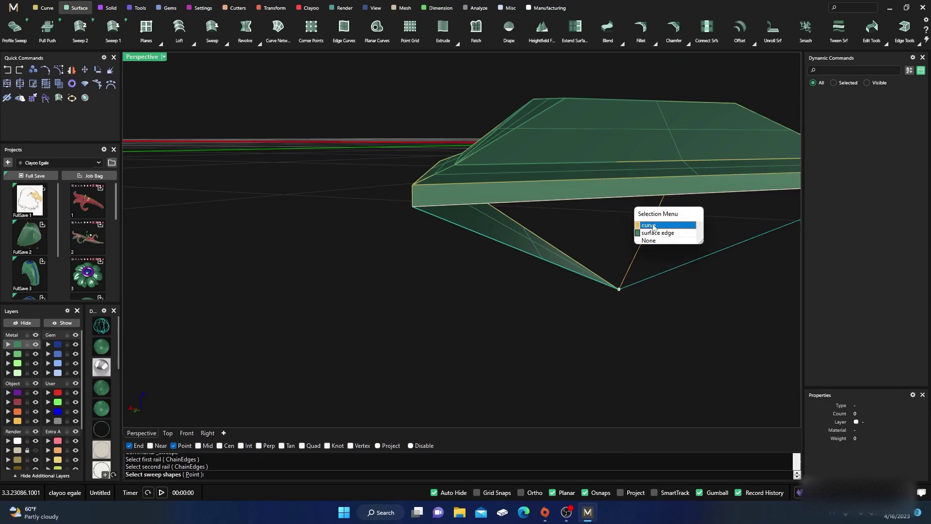
left_click(643, 223)
left_click(261, 475)
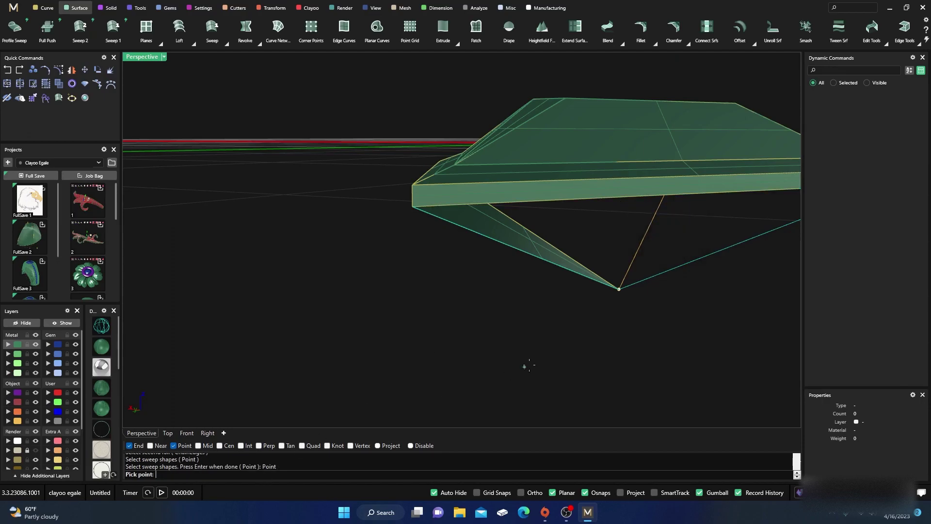
left_click(619, 289)
key("Return")
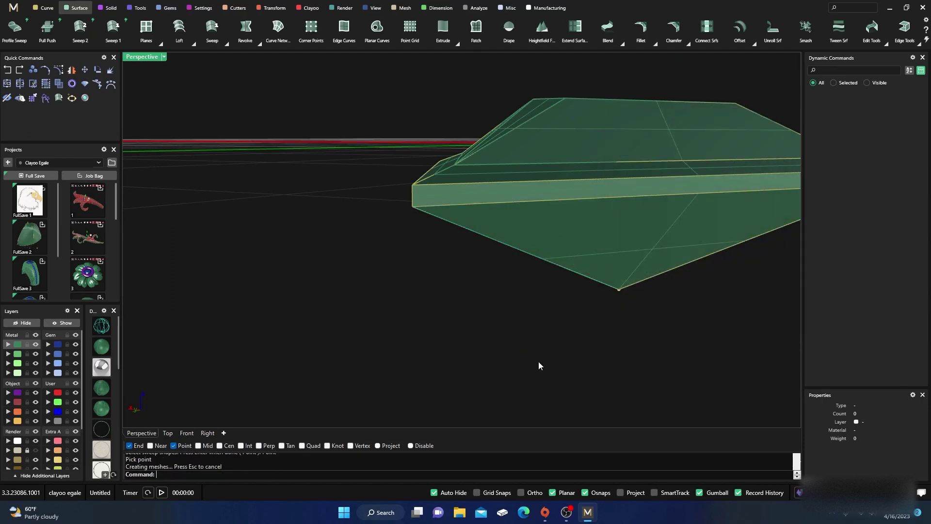
Sweep the third pavilion facet between its two culet lines, from the lower girdle line to the culet point.
right_click_drag(538, 363, 359, 354)
key("Return")
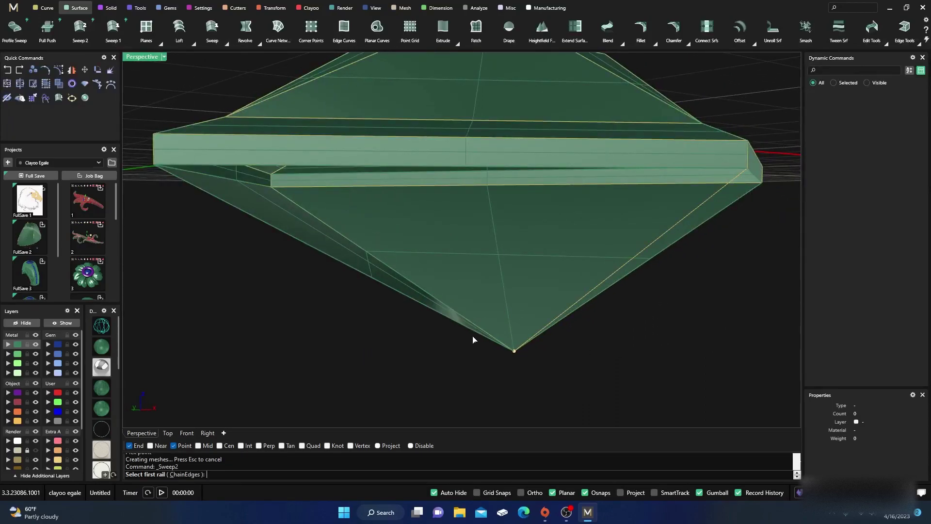
right_click_drag(474, 340, 366, 355)
left_click(340, 335)
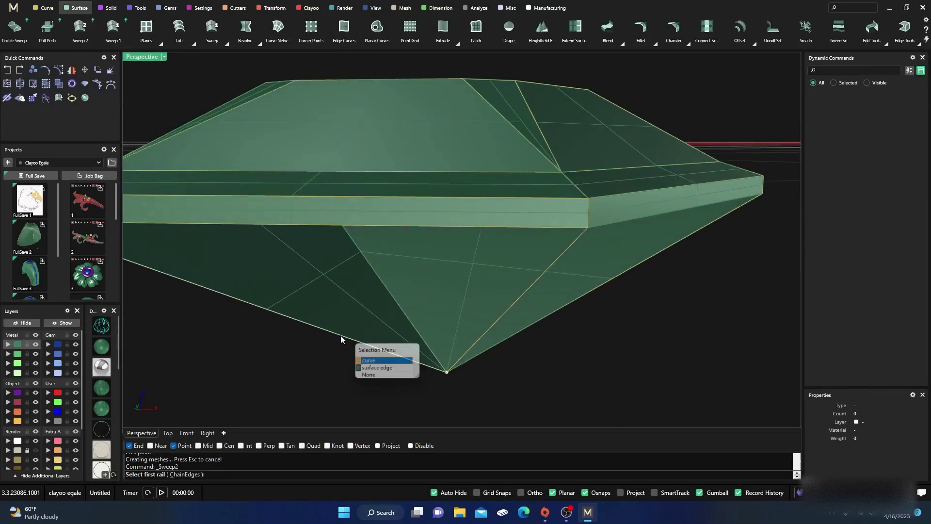
left_click(383, 367)
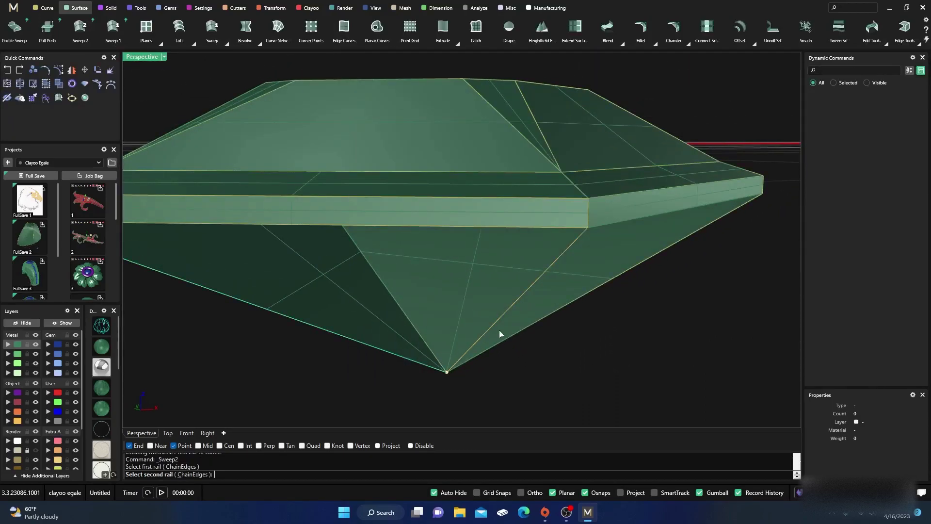
left_click(513, 309)
left_click(458, 228)
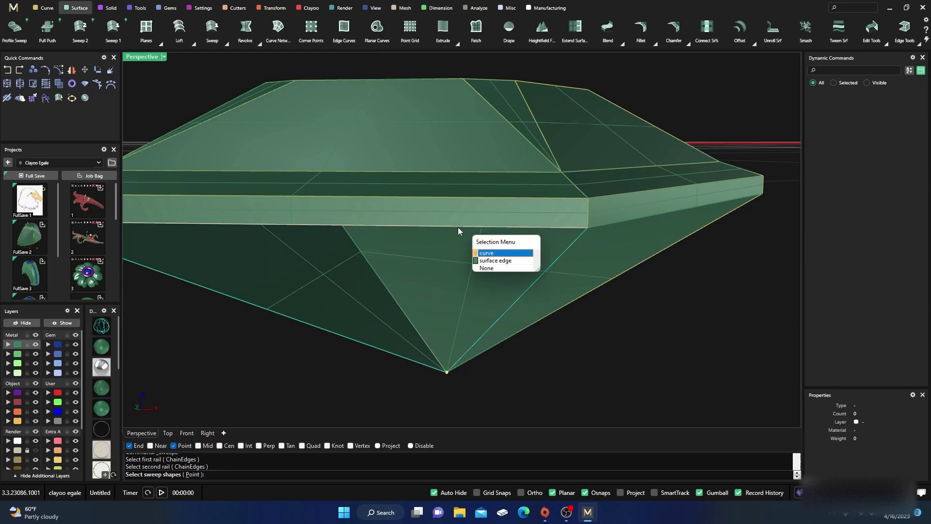
left_click(485, 253)
left_click(256, 474)
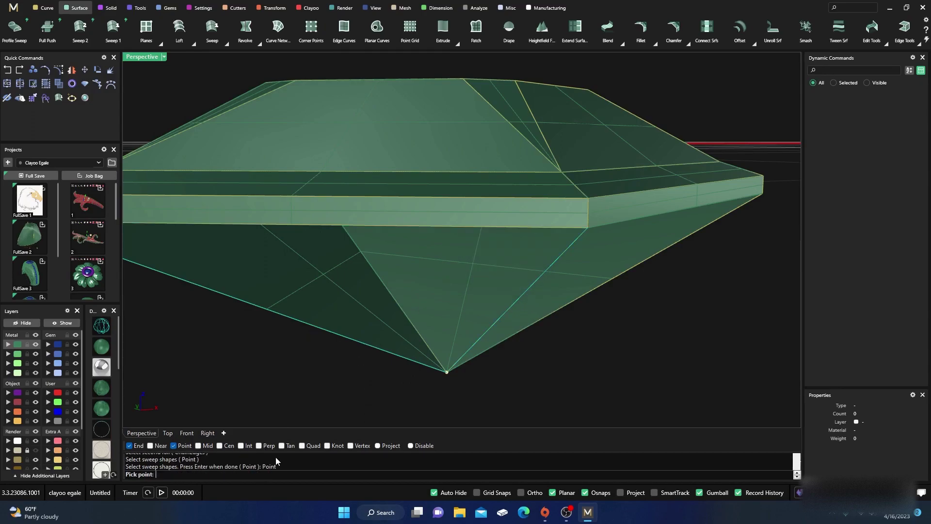
left_click(455, 374)
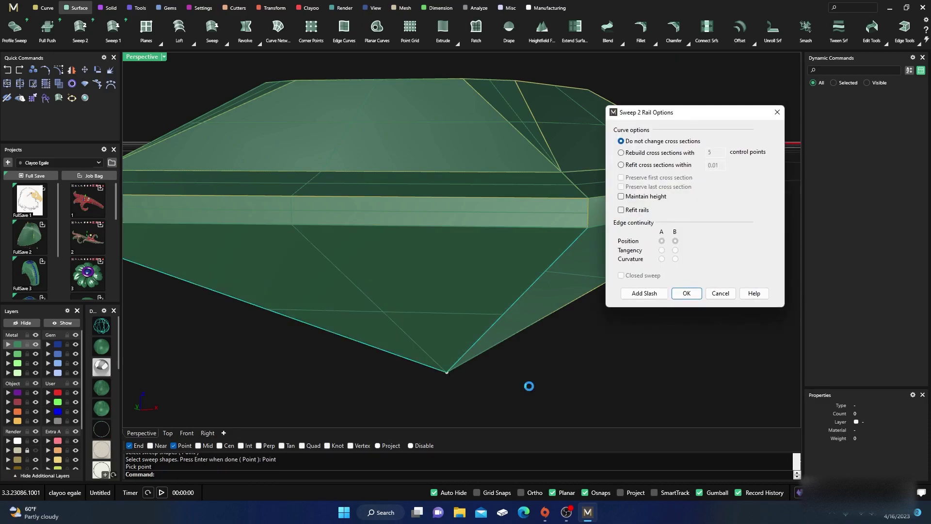
key("Return")
Sweep the fourth pavilion facet with Sweep 2 between its two culet lines, from the lower girdle line to the culet point.
right_click_drag(521, 386, 466, 387)
key("Return")
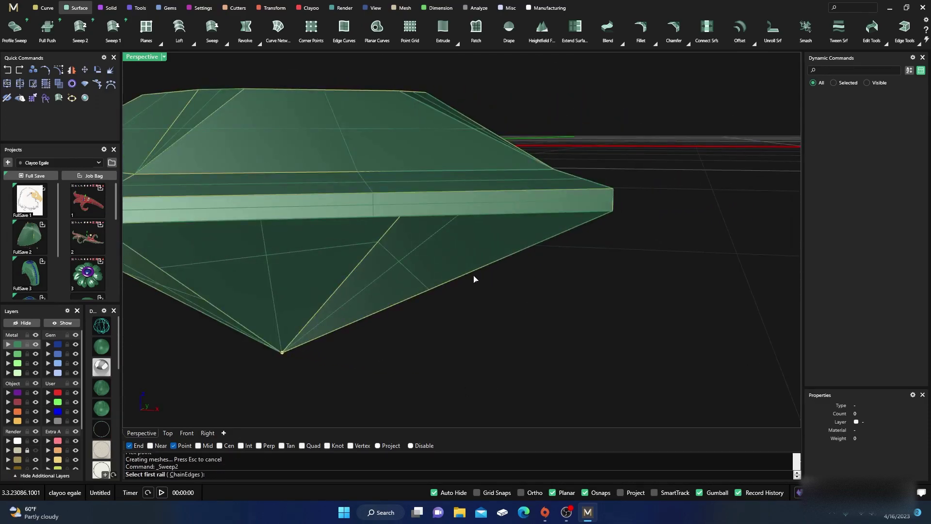
left_click(462, 278)
left_click(493, 304)
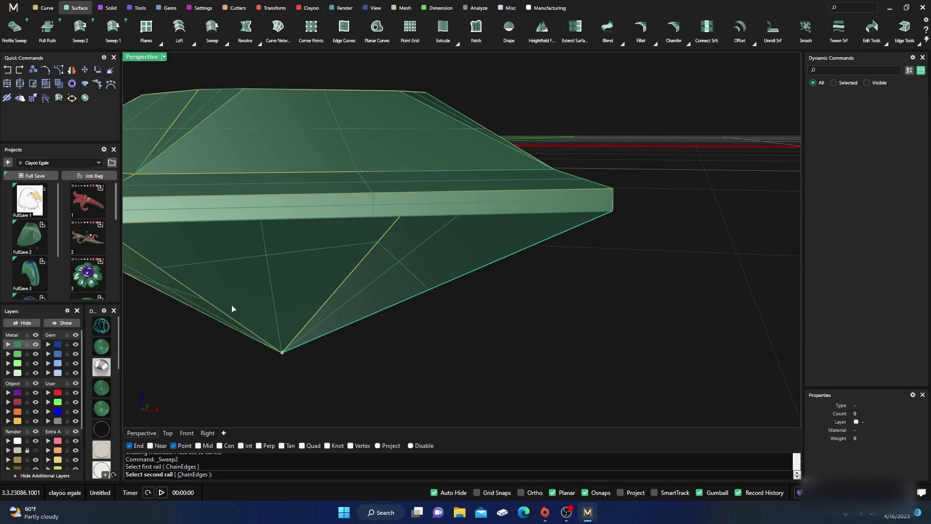
right_click_drag(202, 302, 266, 315)
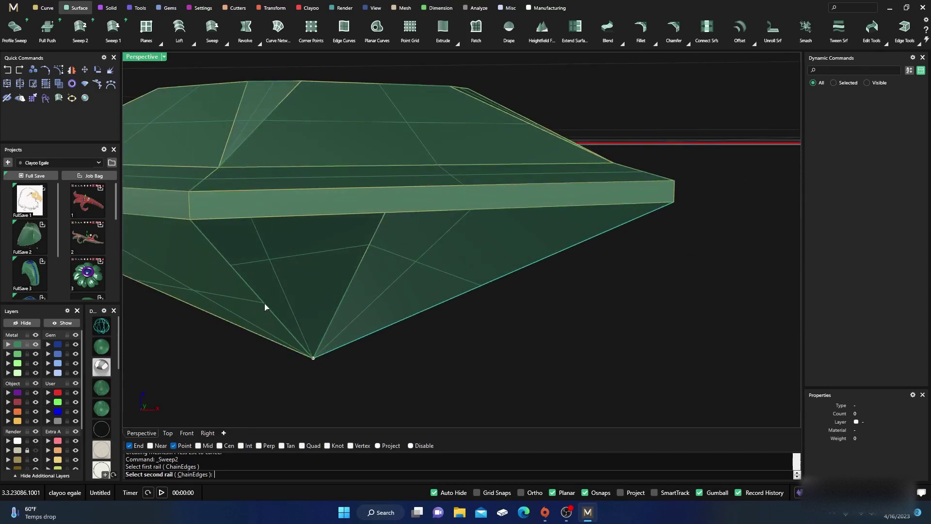
left_click(266, 305)
left_click(302, 337)
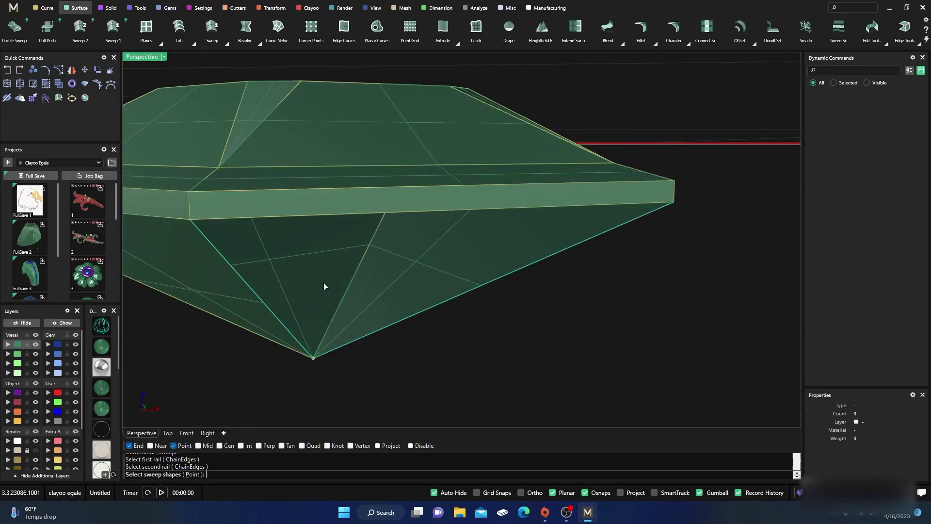
left_click(379, 215)
left_click(407, 241)
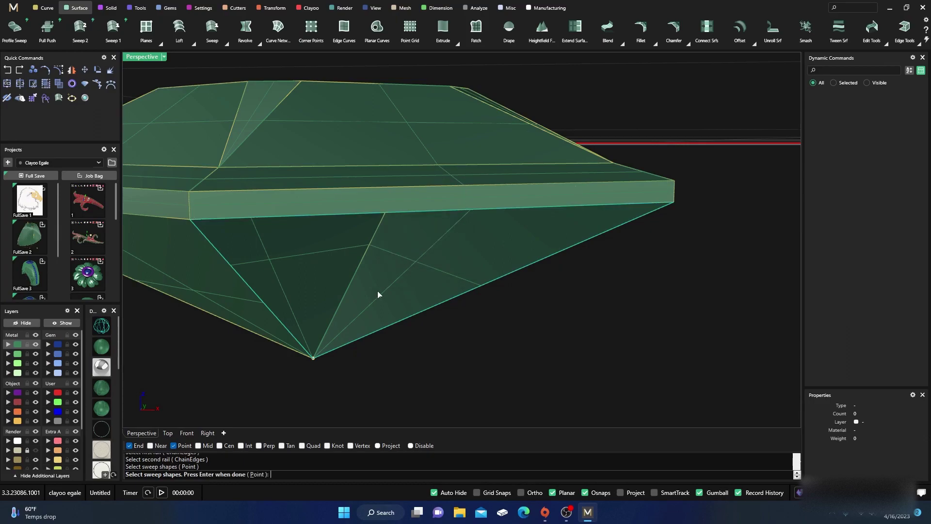
left_click(256, 475)
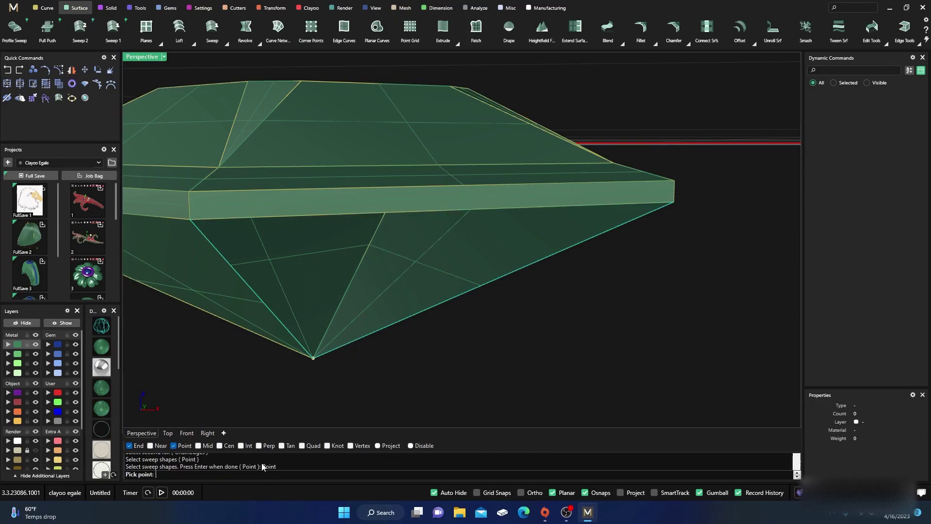
left_click(313, 359)
key("Return")
Examine the fully surfaced stone from above and around its crown.
scroll(519, 332, "down", 9)
right_click_drag(529, 335, 485, 370)
scroll(503, 330, "up", 8)
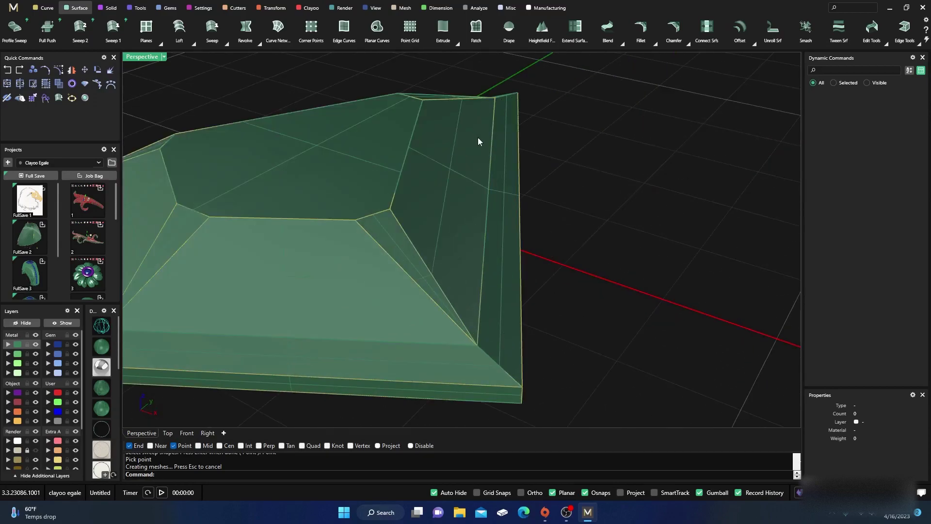
scroll(503, 151, "down", 7)
right_click_drag(504, 187, 511, 237)
scroll(388, 213, "up", 5)
scroll(332, 213, "down", 7)
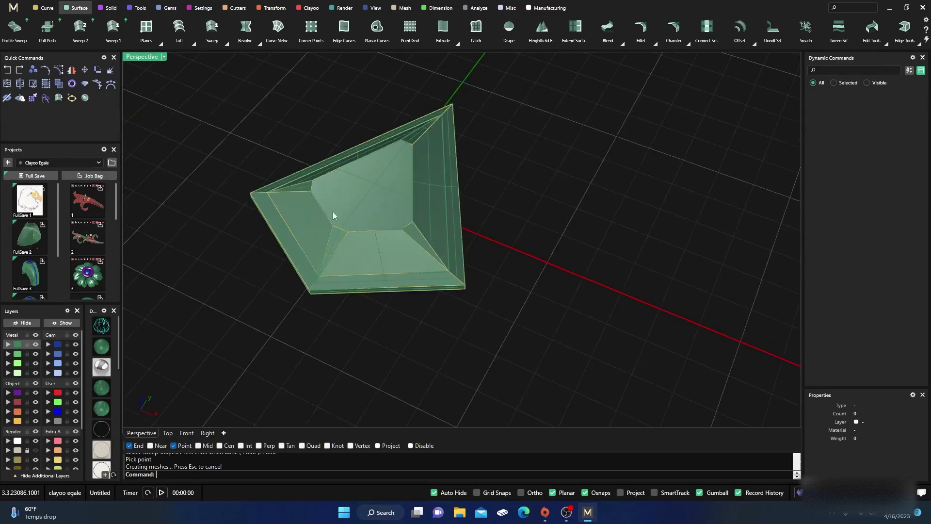
right_click_drag(335, 216, 431, 223)
scroll(430, 224, "down", 7)
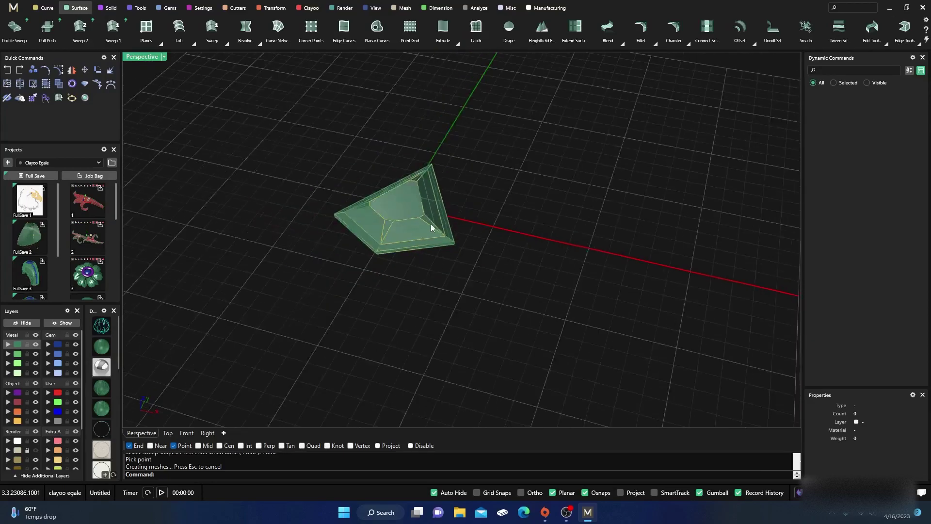
Turn on control points for all curves and surfaces of the stone and move the first girdle corner's points slightly inward.
left_click_drag(287, 137, 549, 305)
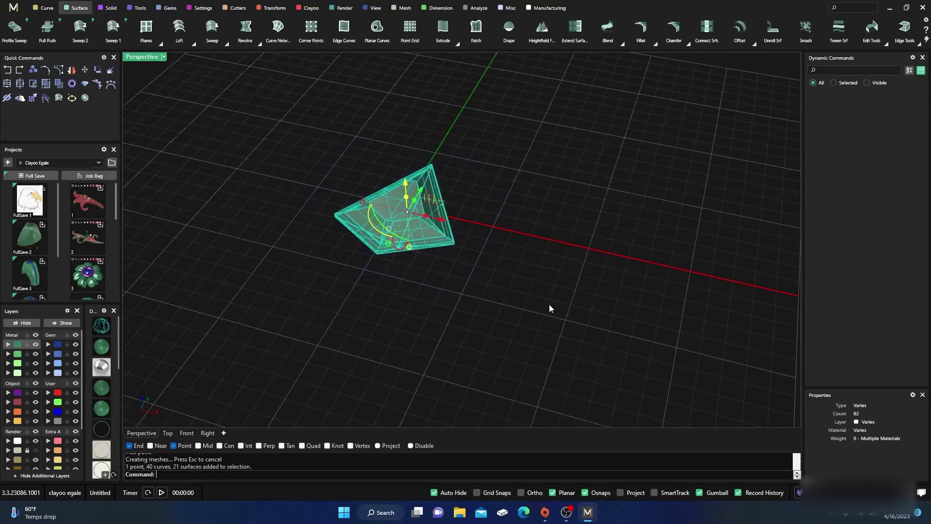
left_click(58, 71)
right_click_drag(317, 280, 331, 278)
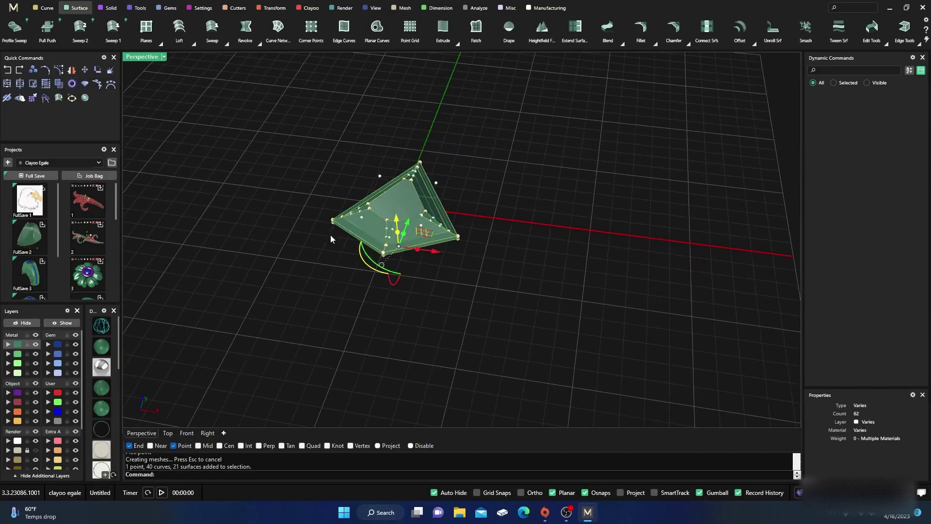
scroll(331, 224, "up", 10)
left_click_drag(317, 205, 351, 164)
right_click_drag(287, 214, 335, 226)
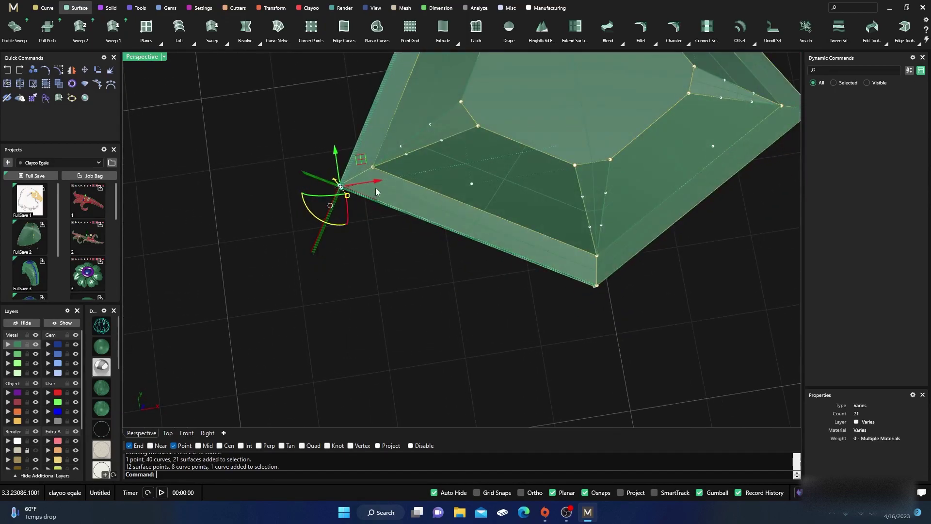
left_click_drag(364, 162, 380, 151)
left_click_drag(380, 151, 378, 148)
left_click(457, 293)
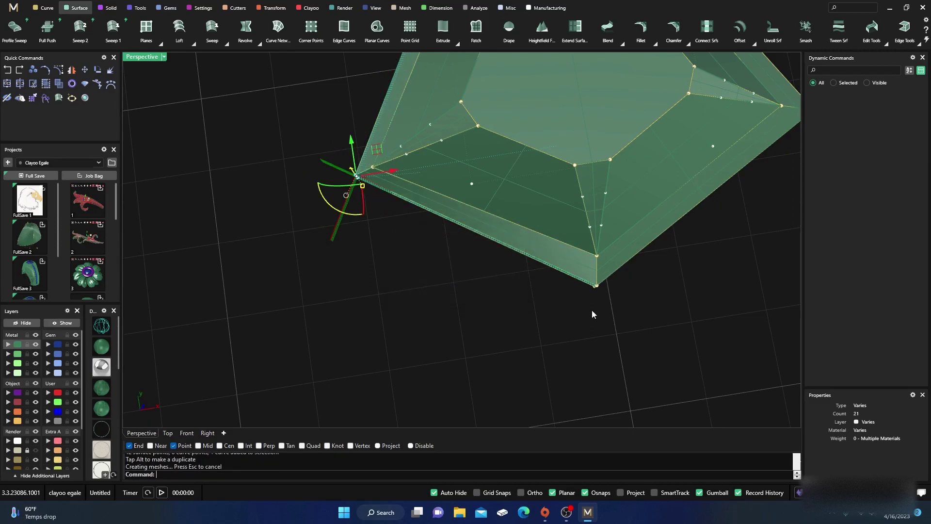
Move the control points of the adjacent girdle corner, at the kite's blunt end, slightly inward.
left_click_drag(576, 293, 618, 273)
right_click_drag(645, 313, 600, 338)
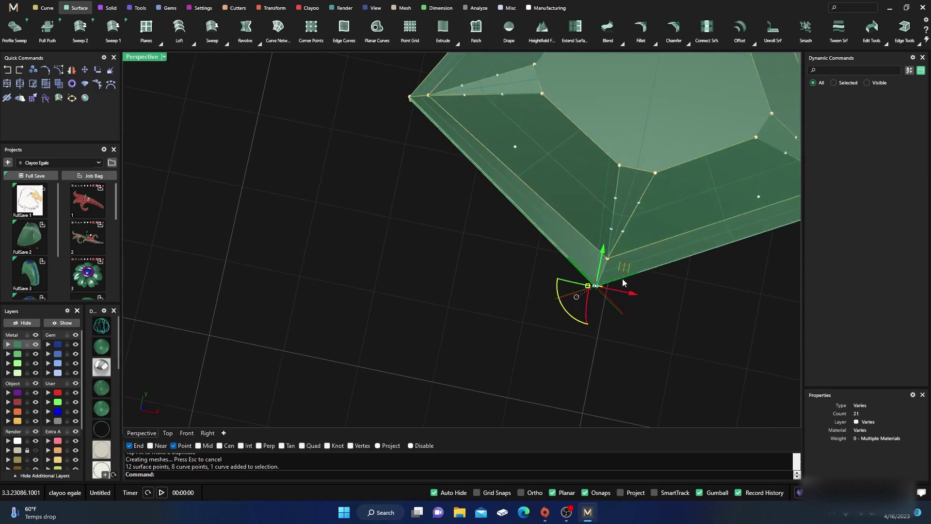
left_click_drag(625, 267, 632, 255)
left_click(463, 291)
Move the third girdle corner's control points inward toward the crown, accepting the broken history.
right_click_drag(381, 301, 430, 314)
scroll(595, 323, "up", 5)
right_click_drag(595, 322, 549, 266)
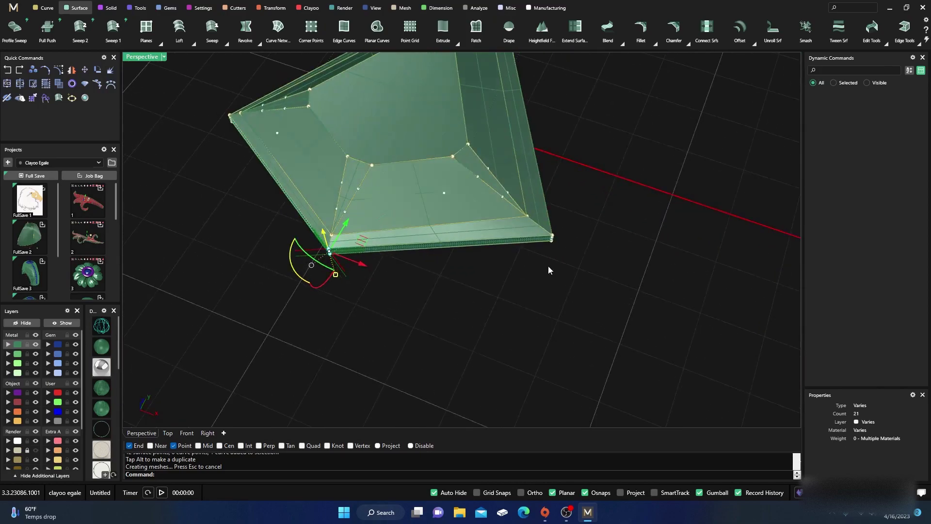
left_click_drag(539, 260, 570, 219)
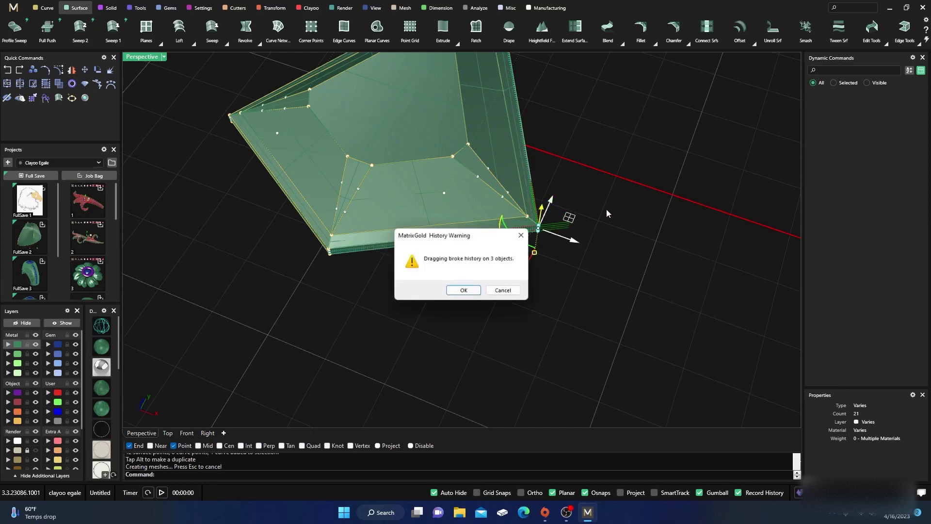
left_click(464, 291)
Move the girdle points at the kite's long tip inward along the Y axis and turn off the control points.
scroll(424, 351, "down", 4)
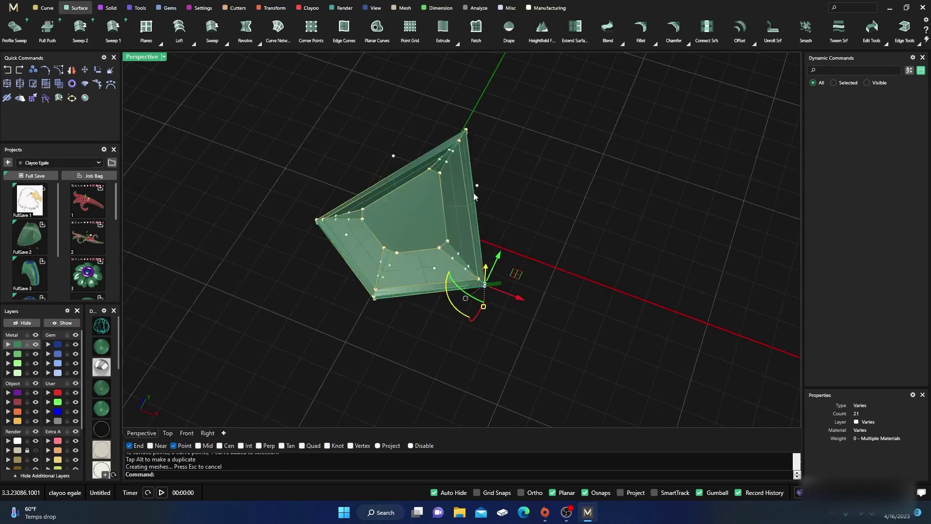
scroll(458, 112, "up", 5)
left_click_drag(447, 83, 499, 116)
mouse_move(520, 133)
right_mouse_down()
mouse_move(497, 202)
mouse_move(458, 188)
mouse_move(474, 229)
mouse_move(458, 302)
mouse_move(503, 132)
right_mouse_up()
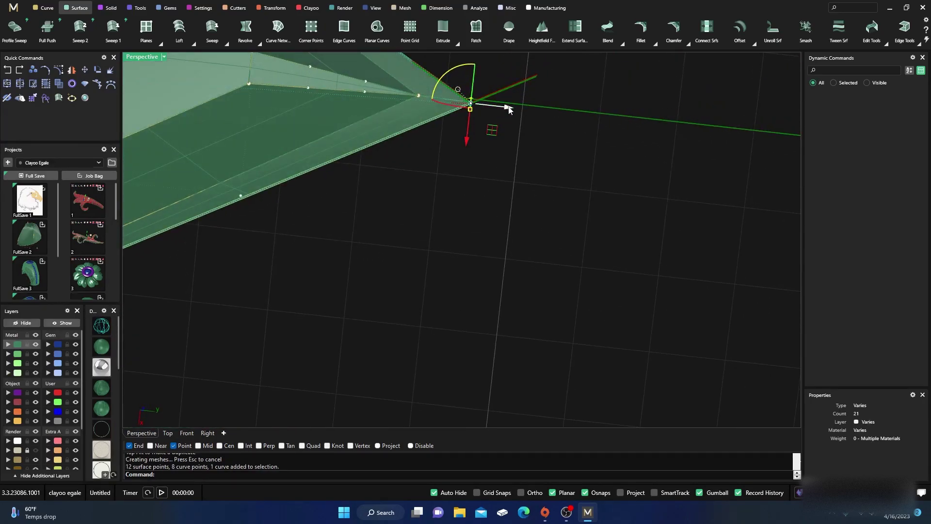
left_click_drag(509, 109, 482, 106)
left_click(460, 209)
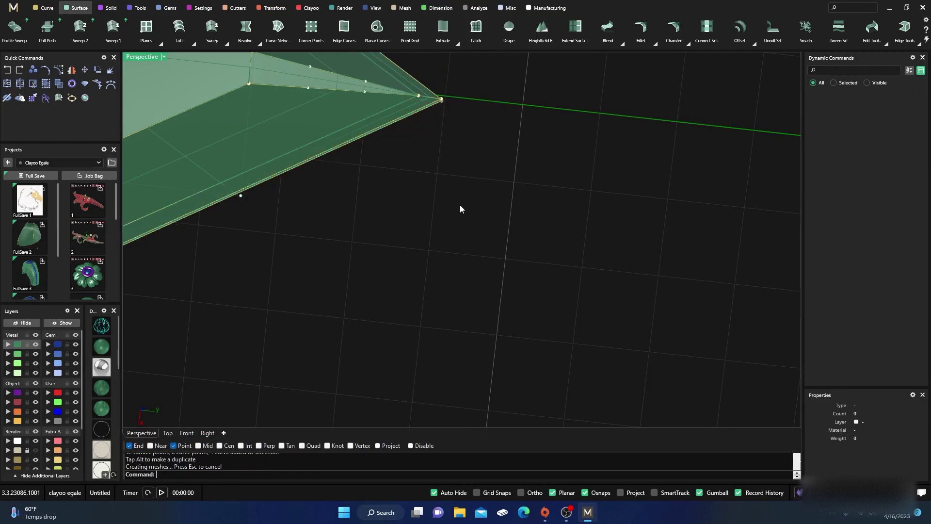
right_click_drag(461, 209, 448, 315)
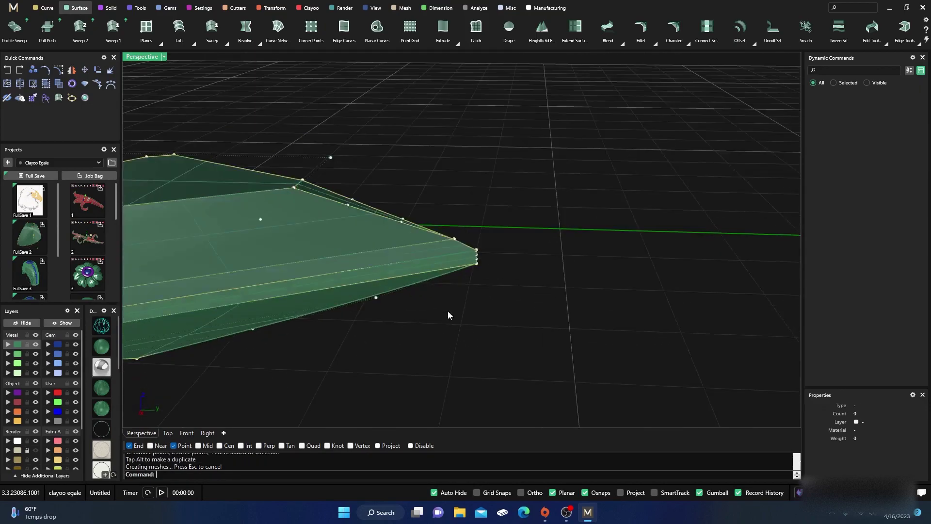
right_click_drag(495, 265, 408, 328)
key("Escape")
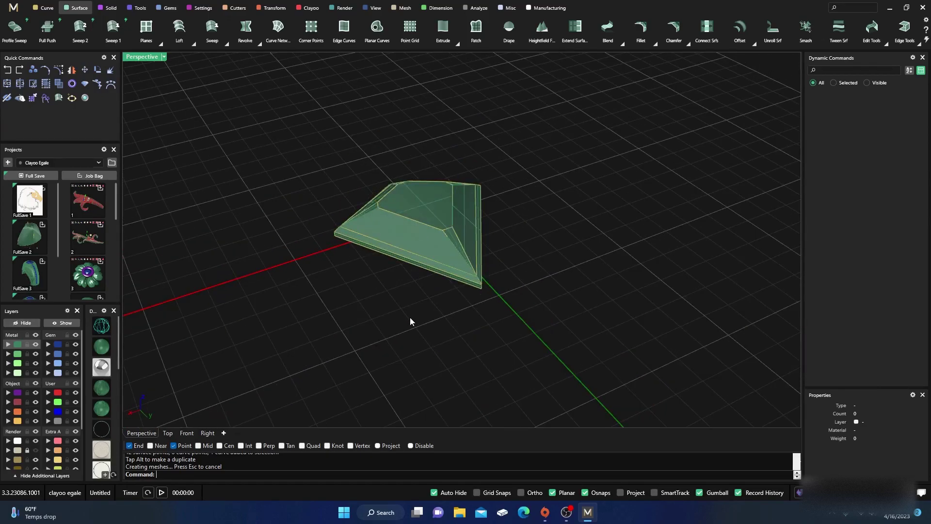
Join all facet surfaces of the stone into one polysurface, accepting the broken history.
left_click_drag(372, 222, 372, 223)
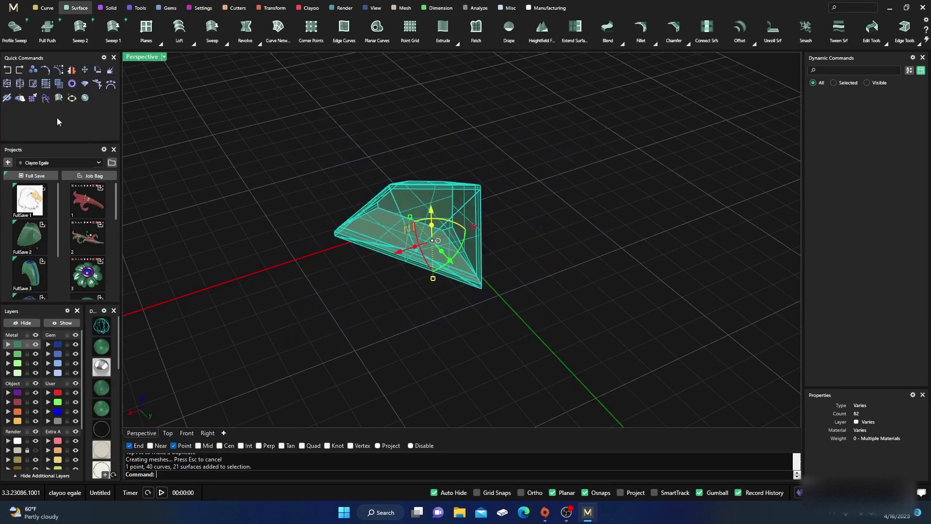
left_click(7, 84)
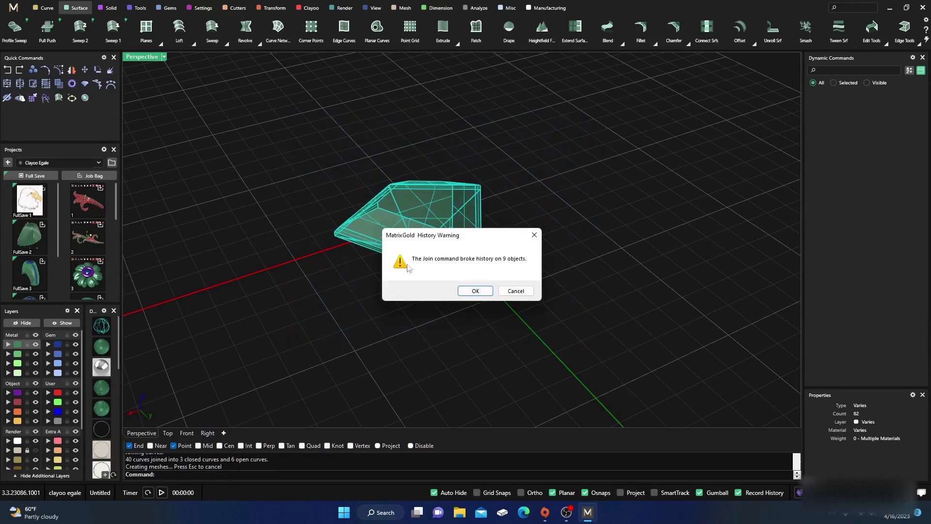
left_click(483, 294)
left_click(476, 145)
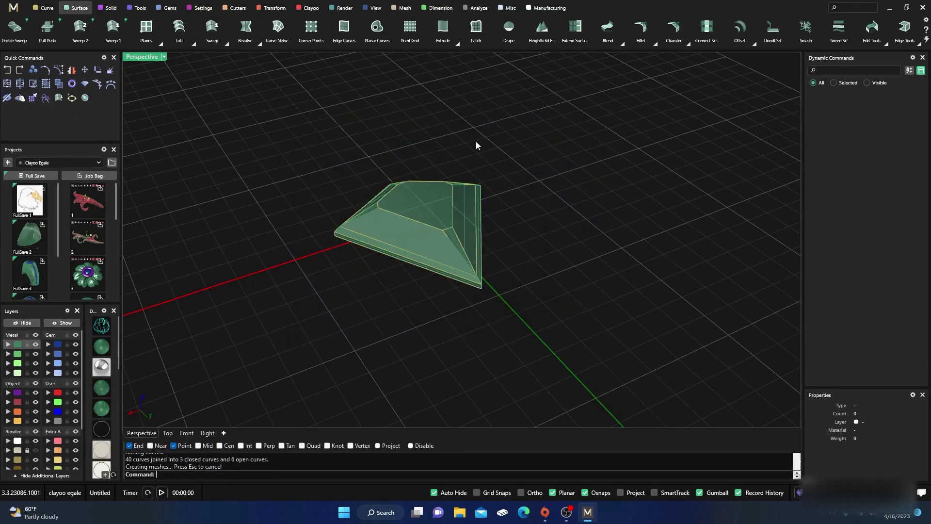
Assign the joined gemstone polysurface to the Gem 01 layer.
left_click(435, 212)
key("Escape")
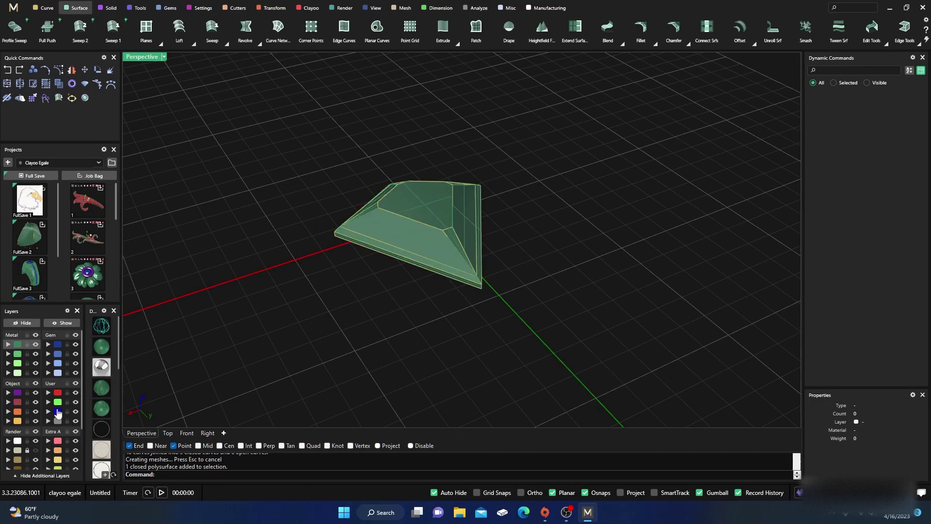
left_click(369, 231)
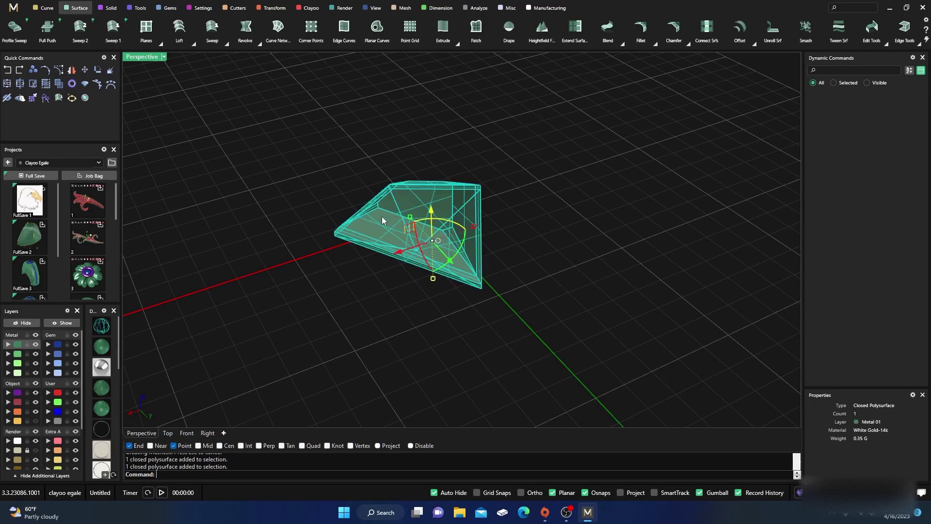
left_click(49, 346)
key("Escape")
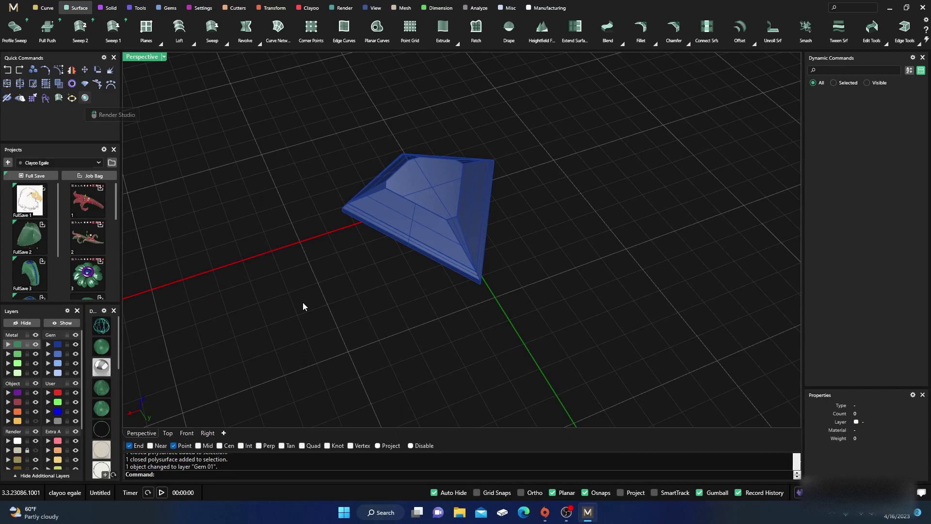
Switch the viewport to rendered display with Render Studio open and inspect the gemstone's facets from several angles.
left_click(101, 367)
right_click_drag(302, 231, 447, 306)
scroll(442, 282, "up", 4)
scroll(389, 199, "down", 5)
scroll(397, 236, "up", 4)
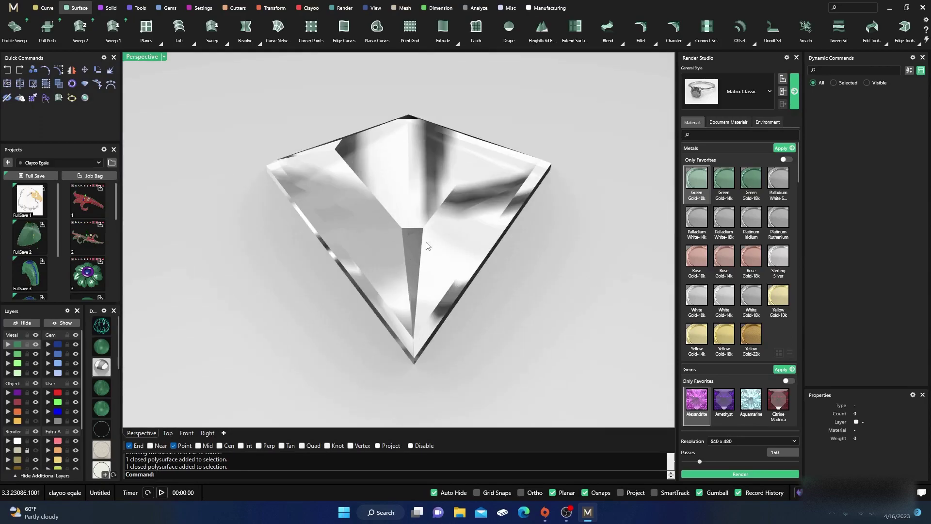
right_click_drag(427, 243, 415, 158)
right_click_drag(433, 306, 446, 278)
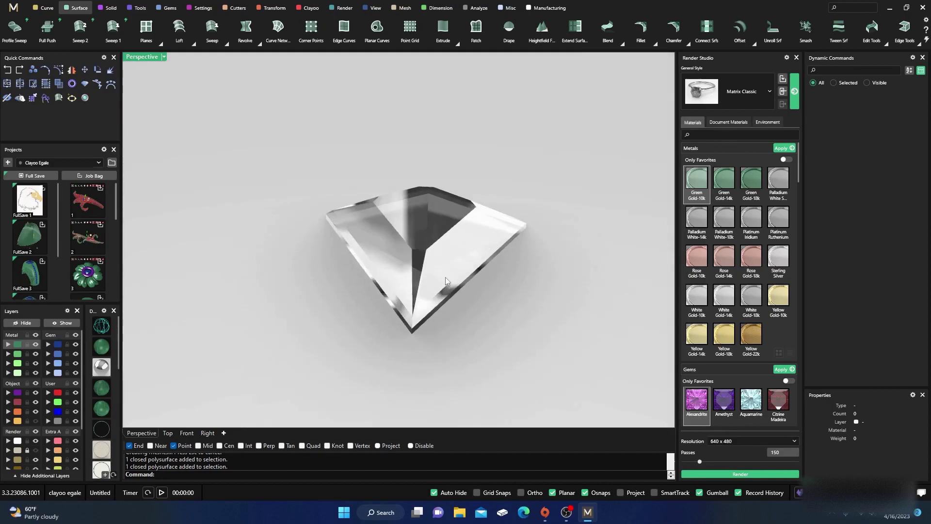
scroll(438, 251, "up", 3)
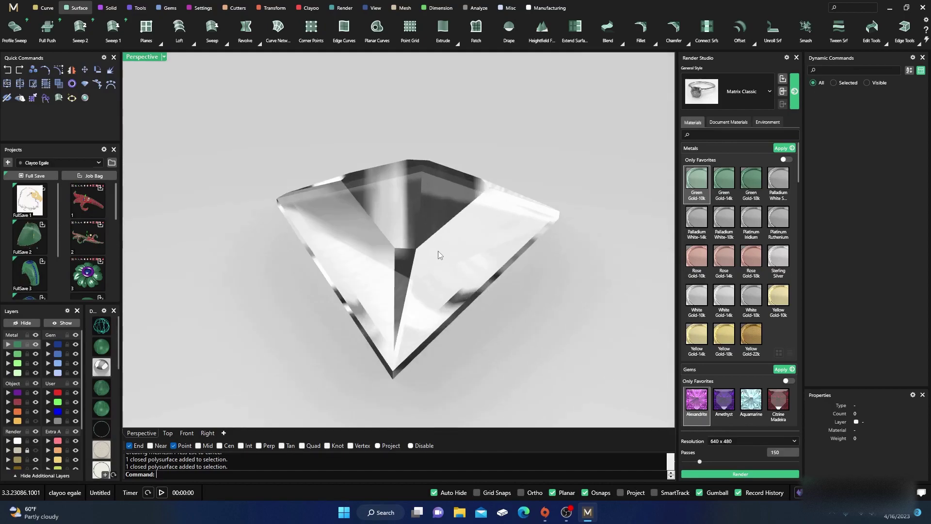
Apply the Diamond Classic material from Render Gems to the kite gemstone and view it from another angle.
left_click(691, 148)
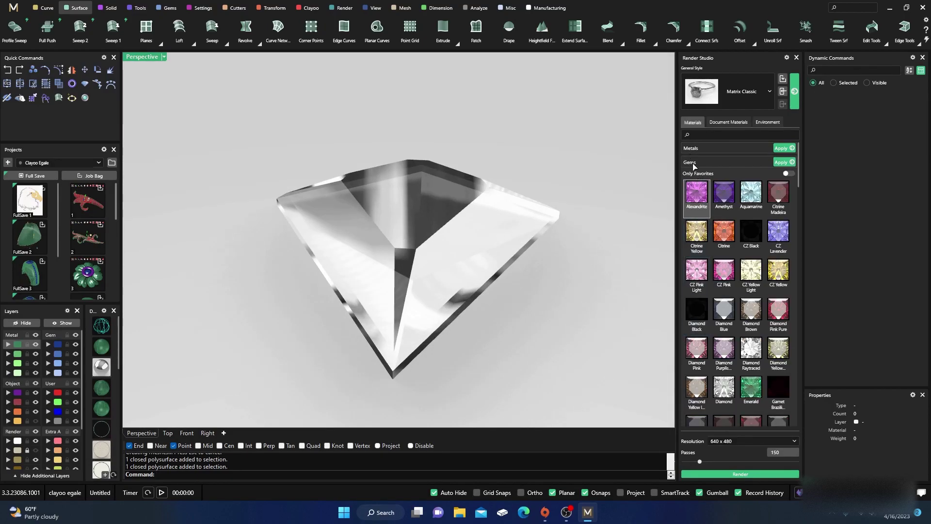
left_click(694, 164)
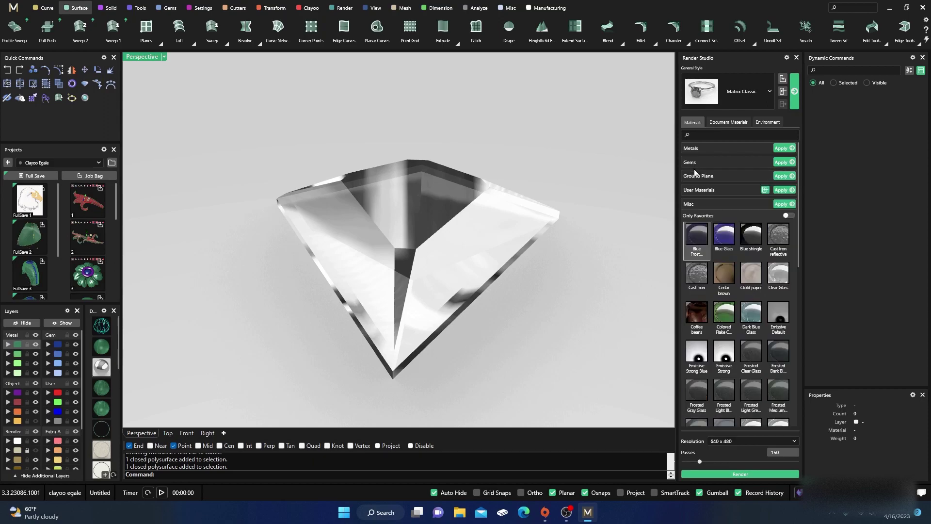
left_click(695, 205)
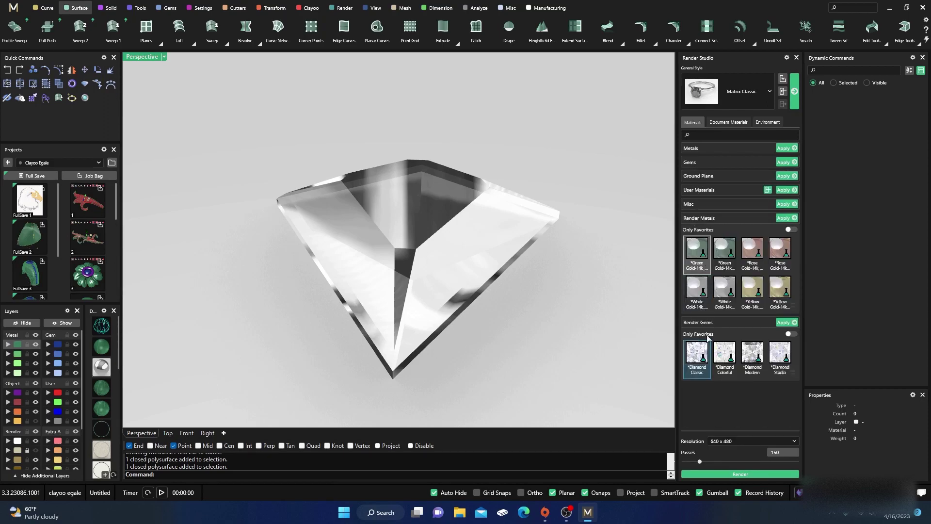
left_click(449, 241)
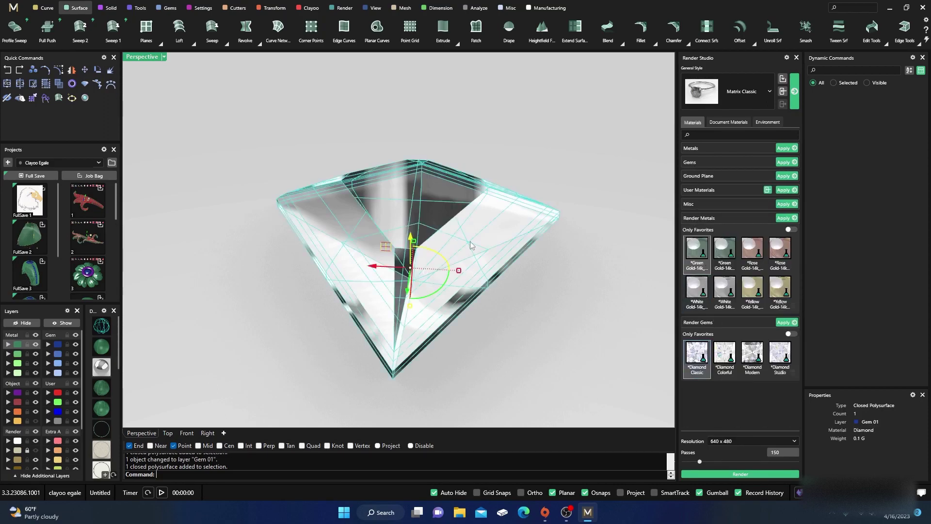
left_click(782, 322)
left_click(459, 116)
right_click_drag(420, 209, 404, 221)
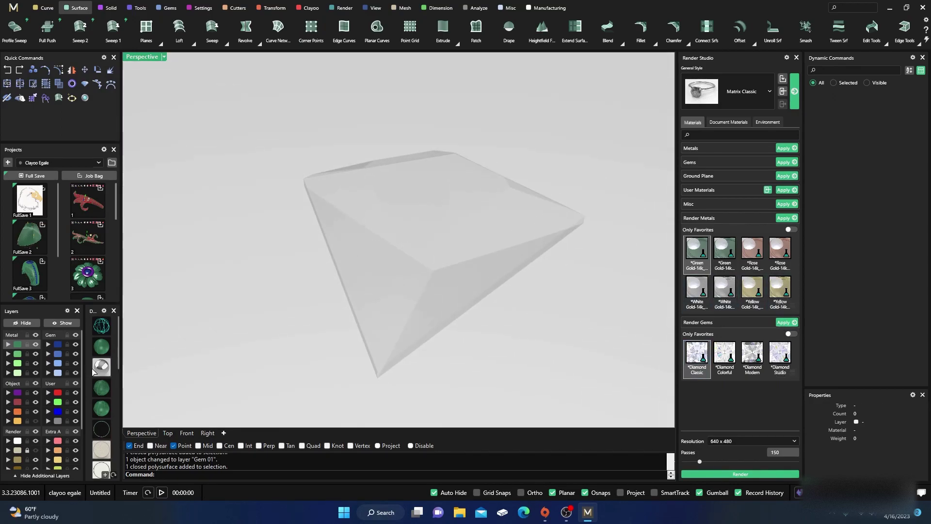
Switch the viewport to Raytraced display, apply the Amethyst gem material to the kite gemstone and view it from another angle.
left_click(164, 57)
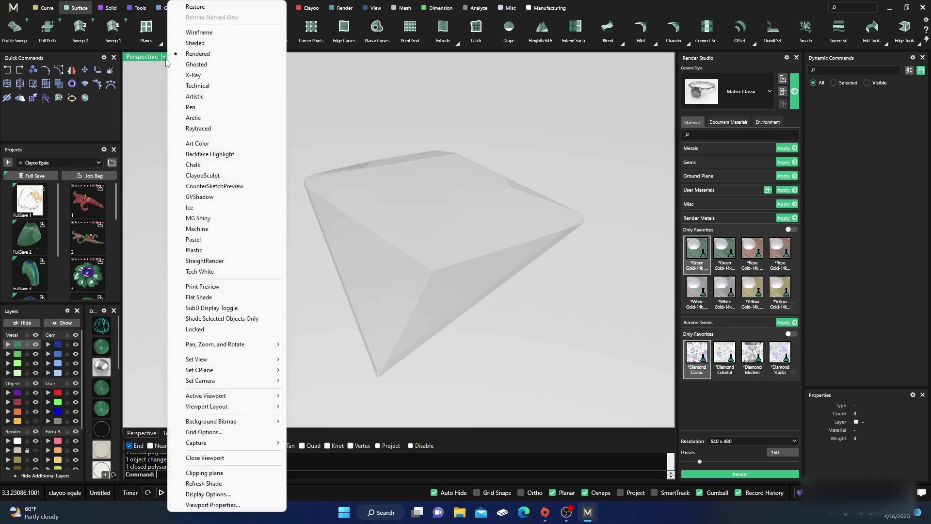
left_click(202, 129)
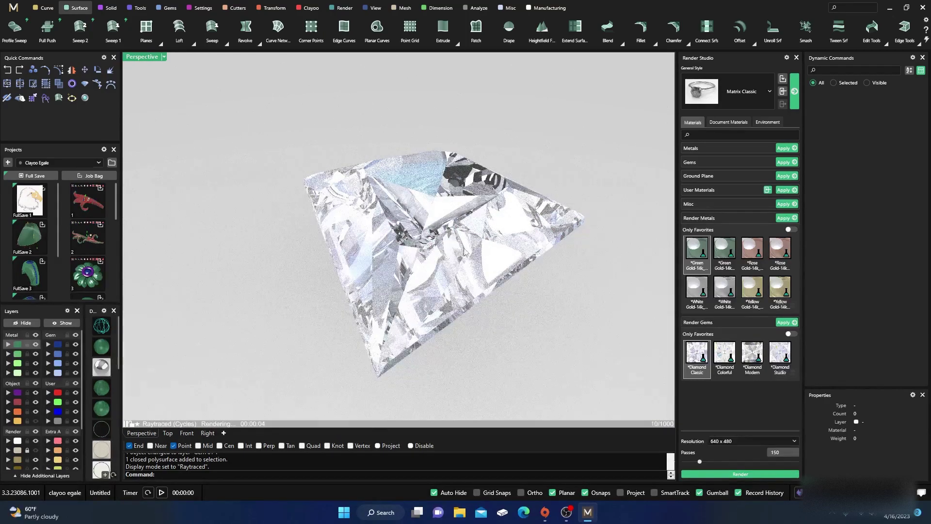
left_click(420, 266)
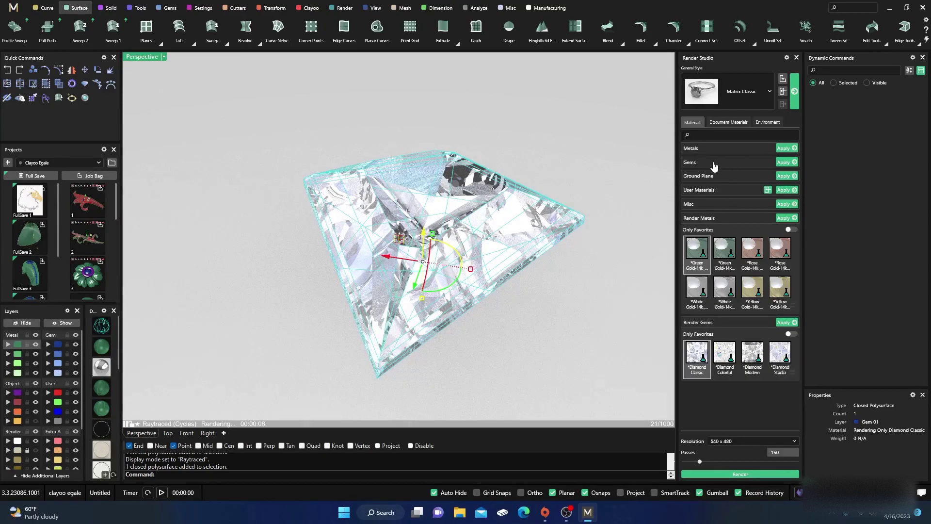
left_click(693, 165)
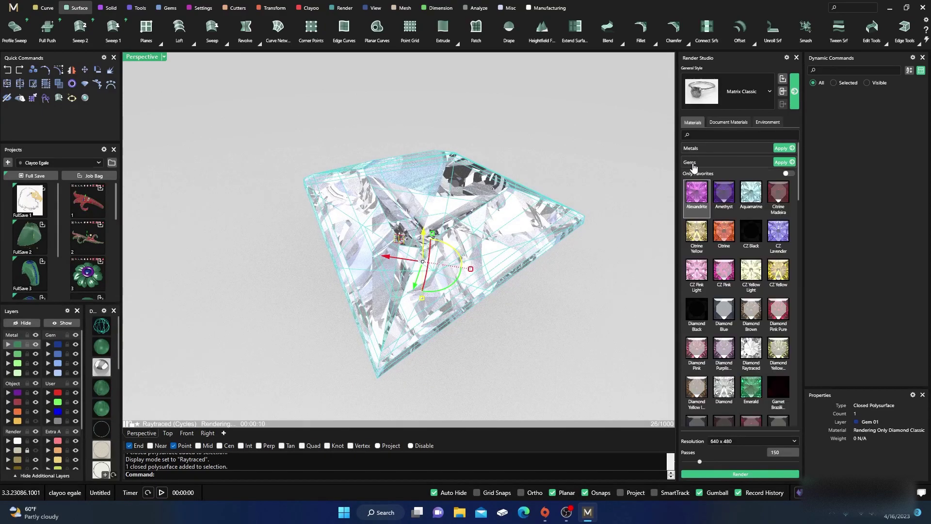
left_click(723, 200)
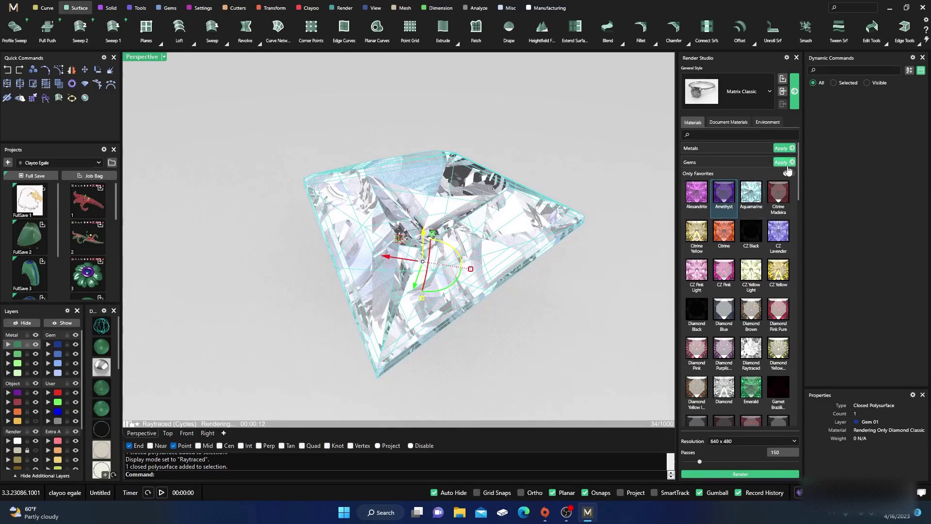
left_click(784, 163)
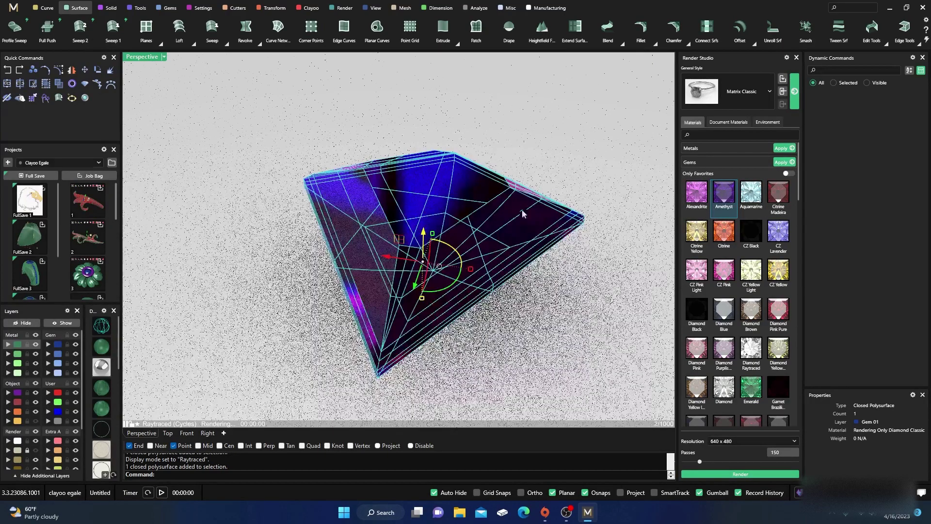
left_click(304, 244)
right_click_drag(312, 264, 488, 252)
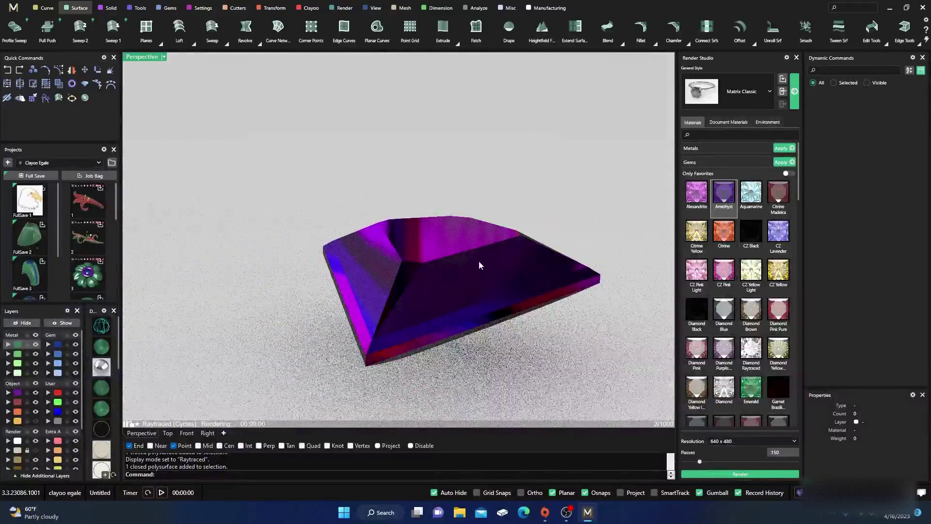
Apply the CZ Yellow Light gem material to the kite gemstone and view it from above.
left_click(544, 273)
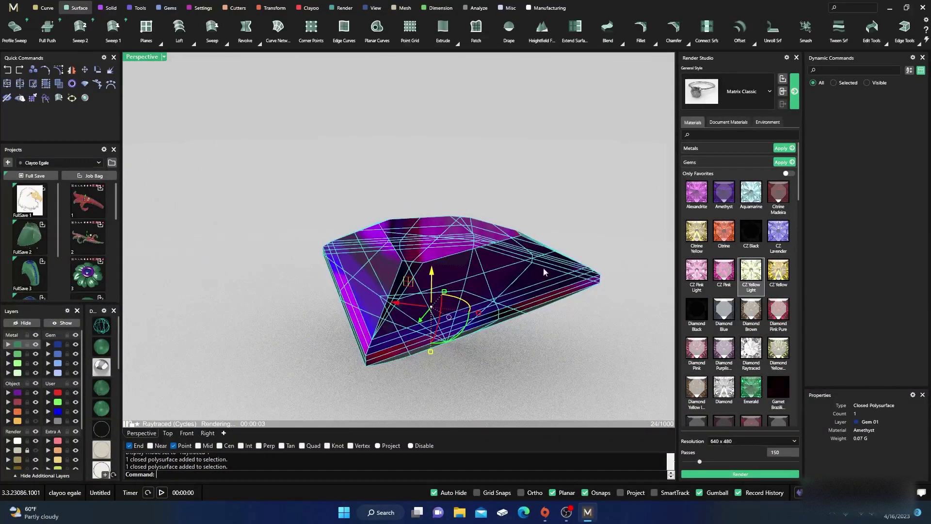
left_click(788, 163)
left_click(341, 232)
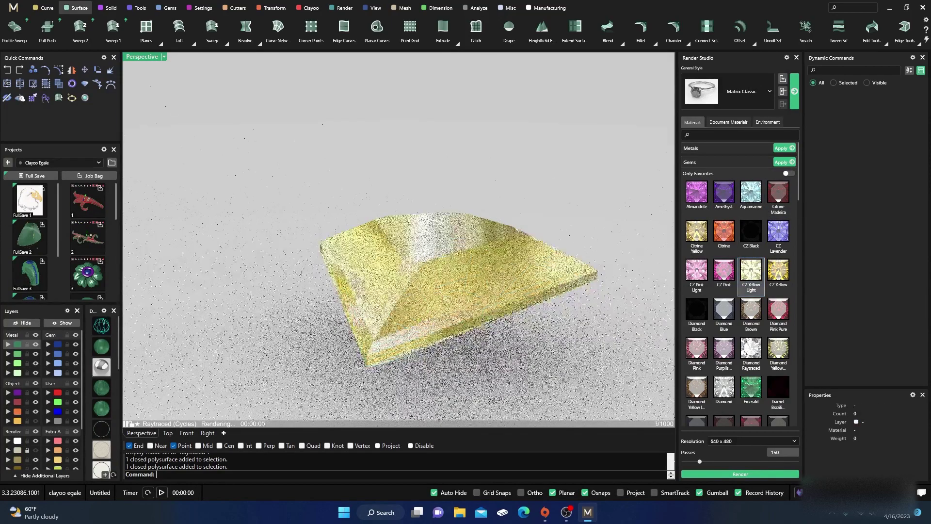
right_click_drag(271, 160, 271, 210)
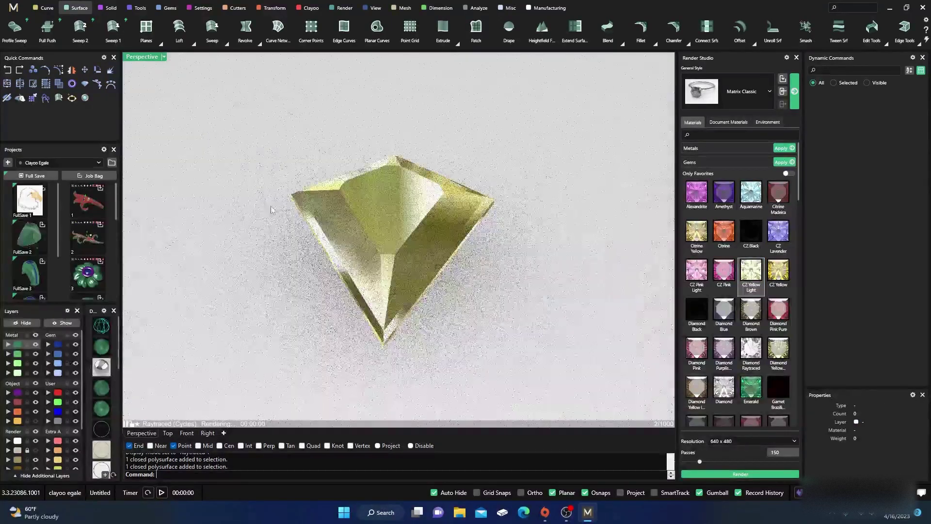
Set the viewport to Rendered display and inspect the gemstone's crown and pavilion facets from several angles.
left_click(163, 57)
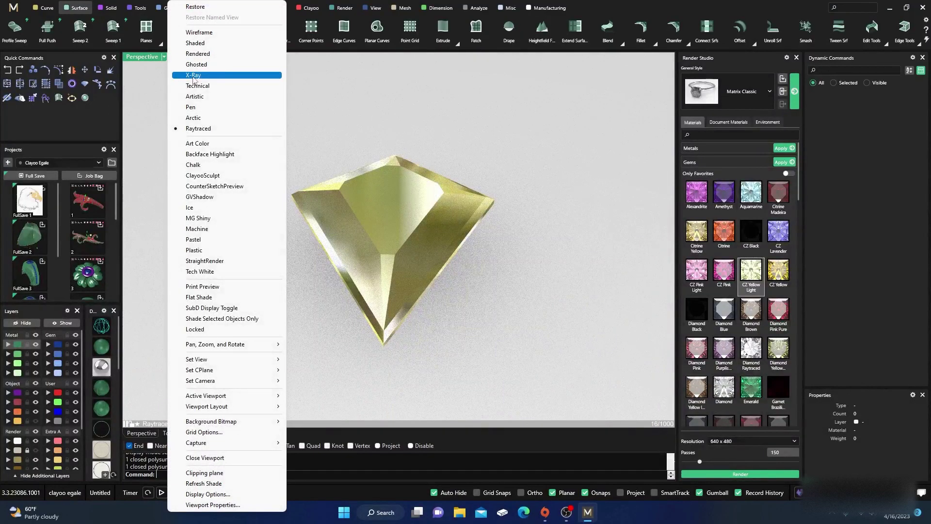
left_click(204, 52)
right_click_drag(324, 209, 397, 343)
right_click_drag(414, 302, 456, 306)
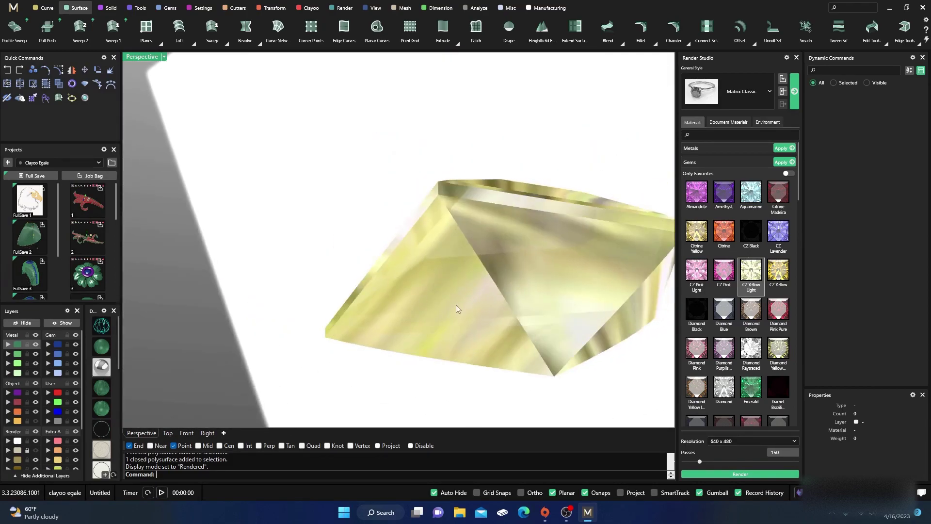
scroll(359, 297, "down", 6)
right_click_drag(348, 268, 373, 330)
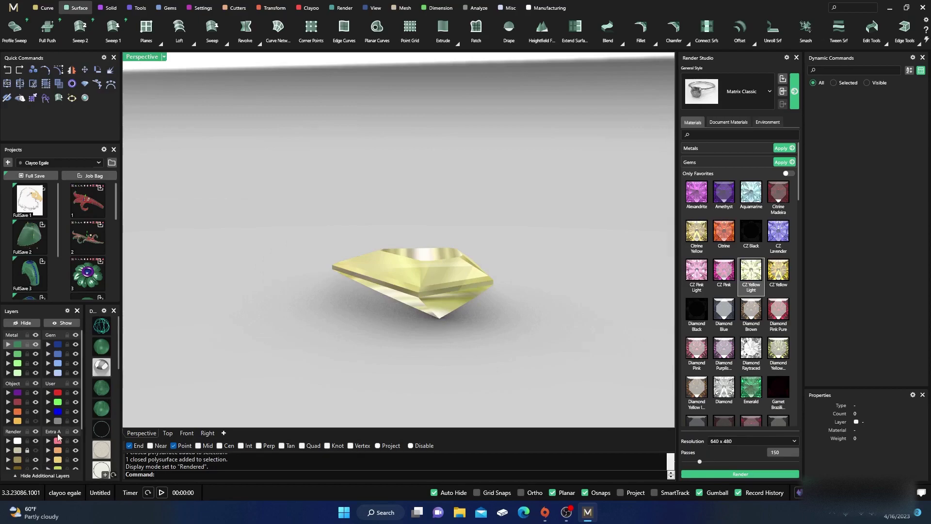
Return the viewport to a shaded display with the grid and show the layer holding the reference diagram.
left_click(96, 360)
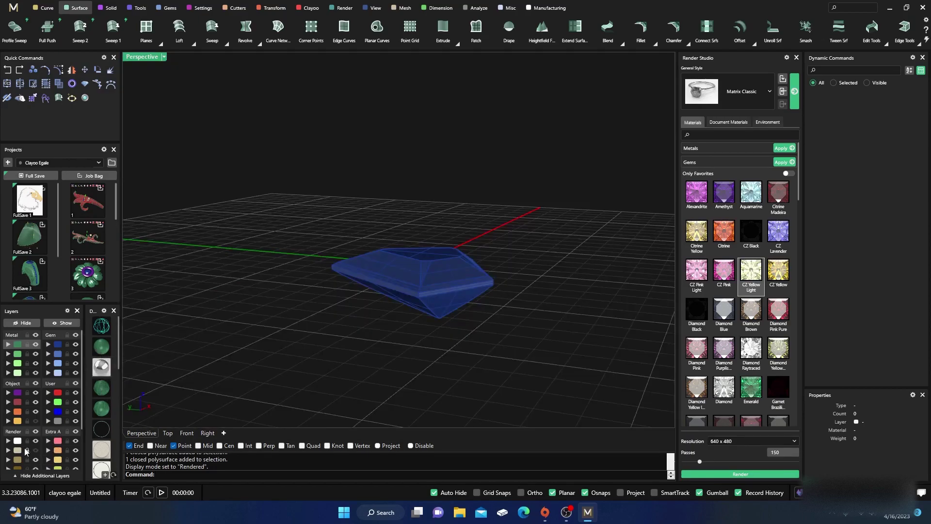
left_click(35, 450)
Compare the finished gemstone's outline and facets with the PC 18.014 Simple Kite reference diagram.
right_click_drag(310, 272, 289, 315)
scroll(403, 322, "down", 5)
scroll(349, 275, "up", 5)
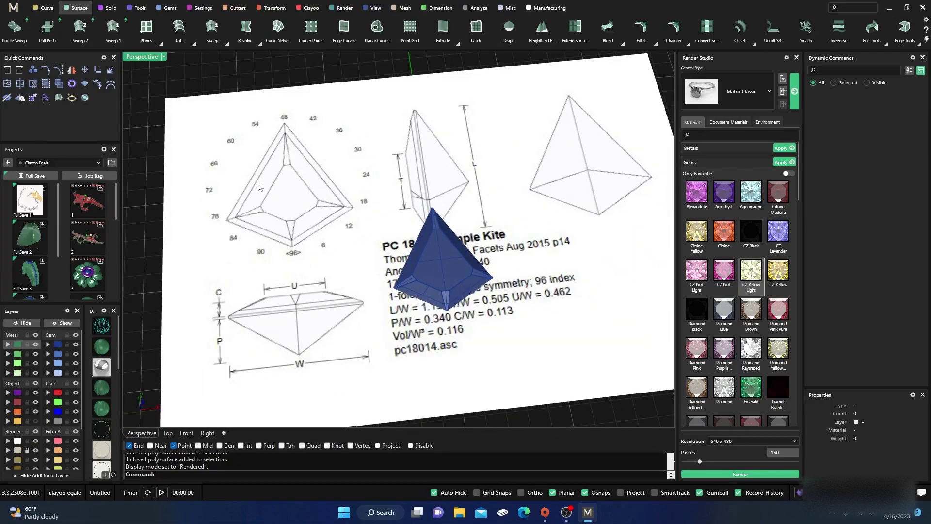
scroll(455, 285, "up", 3)
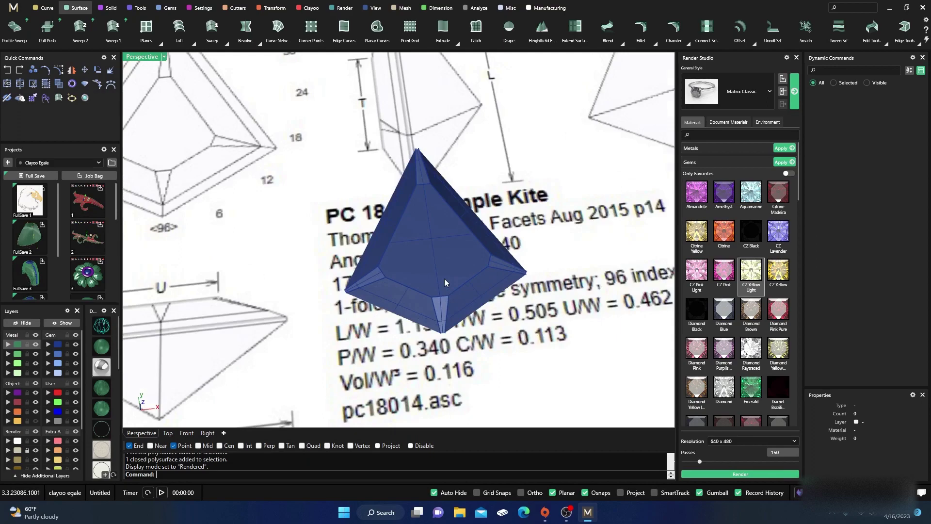
scroll(444, 278, "down", 4)
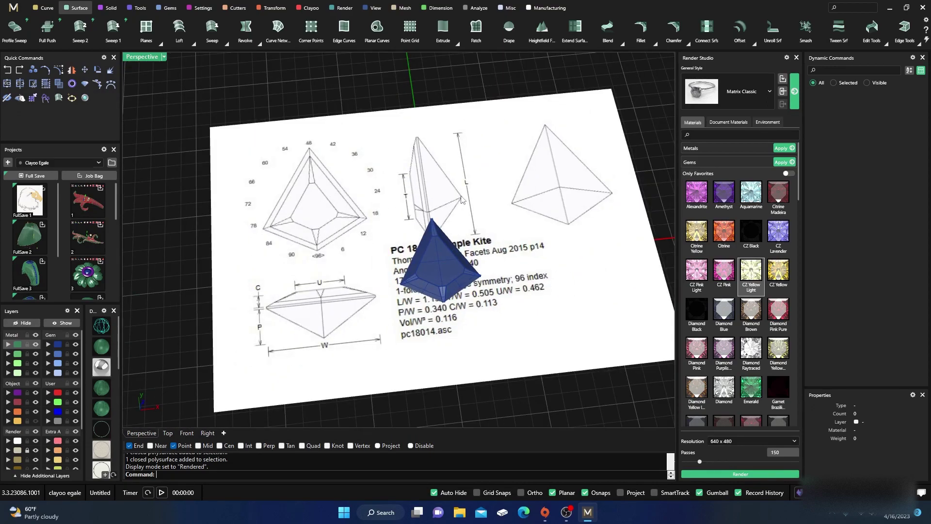
right_click_drag(448, 292, 452, 320)
scroll(438, 287, "down", 6)
scroll(441, 265, "up", 3)
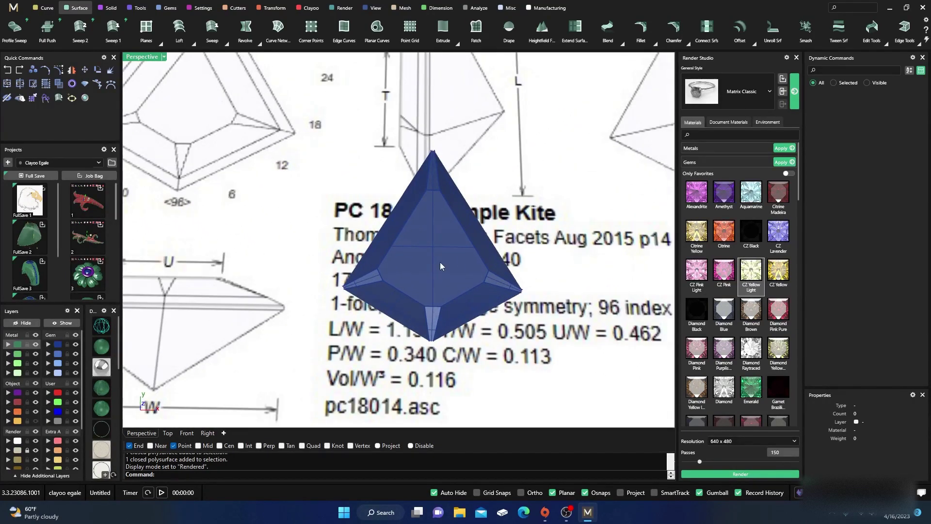